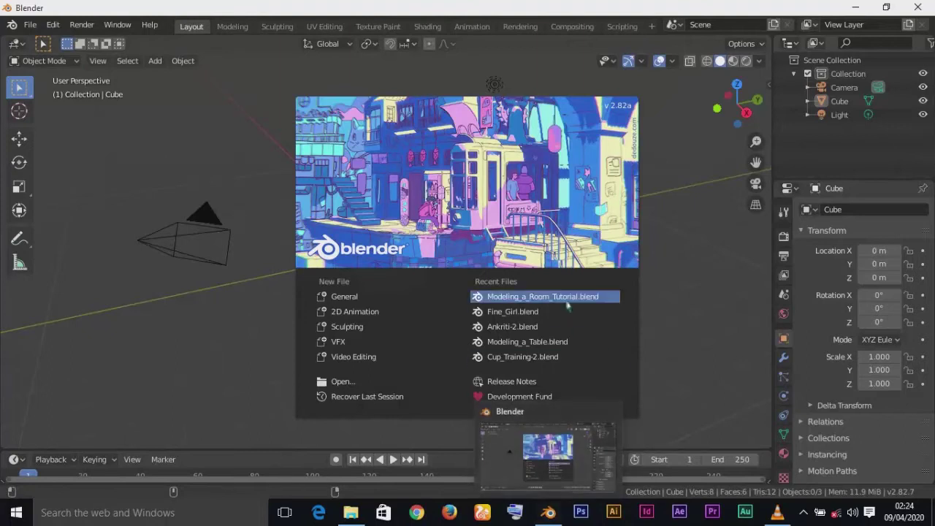
Step: Dismiss the splash screen, switch to the front orthographic view and delete the default cube
{"action": "left_click", "coordinate": [264, 157]}
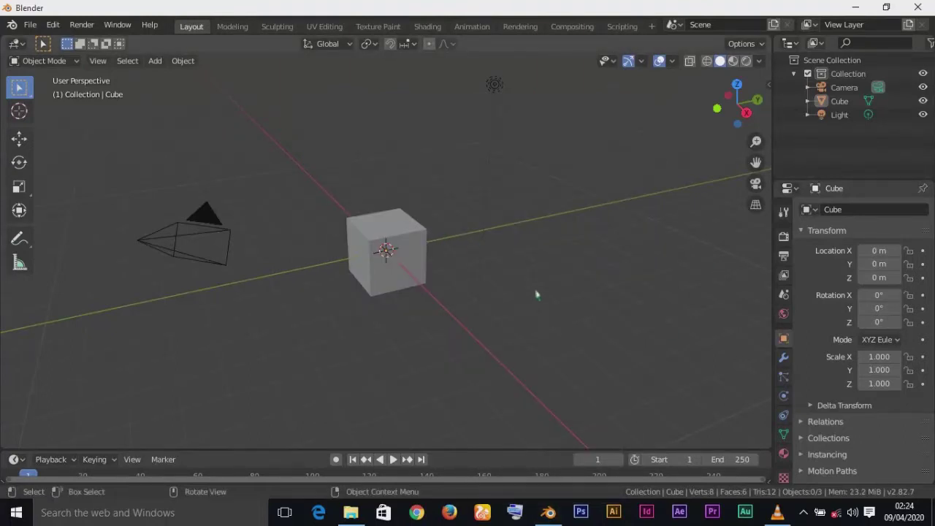
{"action": "key", "text": "KP_1"}
{"action": "left_click", "coordinate": [408, 272]}
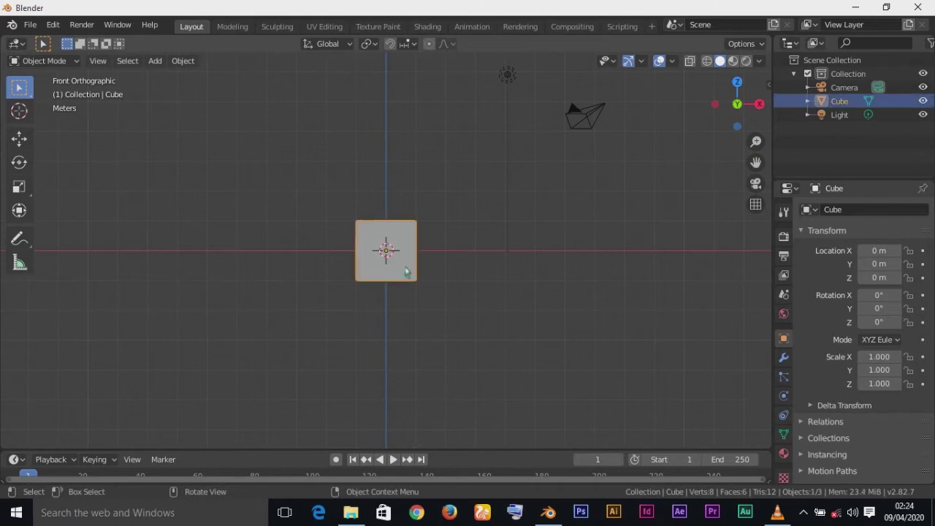
{"action": "key", "text": "x"}
{"action": "left_click", "coordinate": [406, 270]}
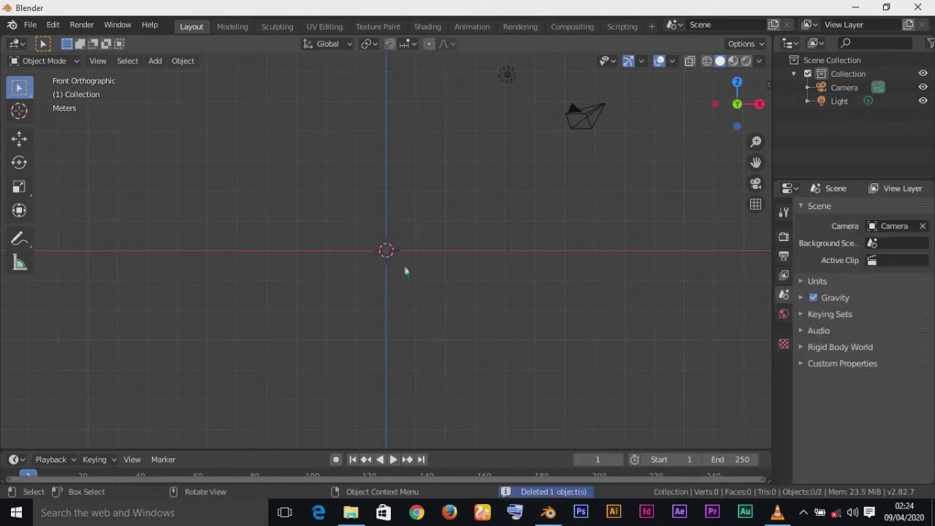
Step: Add Cisco_Front.png from the Pictures folder as a reference image in the front view
{"action": "key", "text": "shift+a"}
{"action": "mouse_move", "coordinate": [440, 342]}
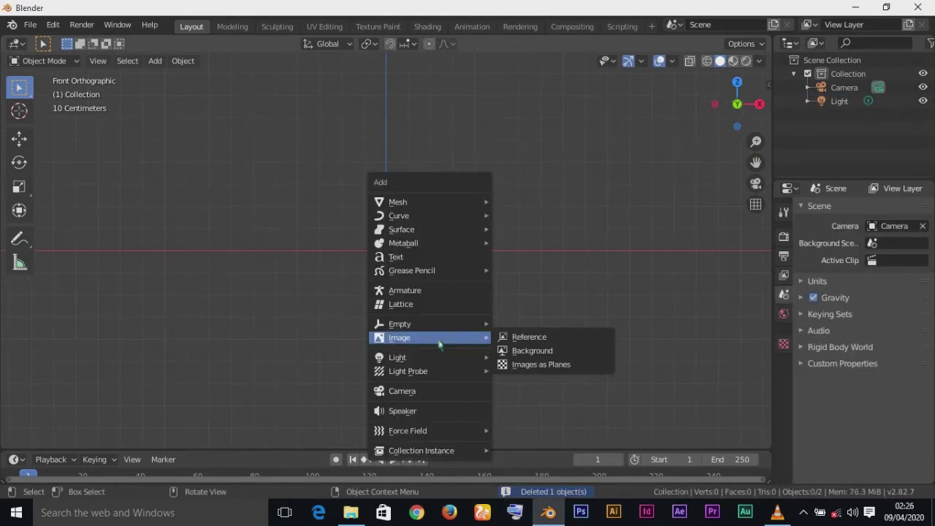
{"action": "left_click", "coordinate": [519, 341]}
{"action": "scroll", "coordinate": [447, 372], "scroll_direction": "down", "scroll_amount": 10}
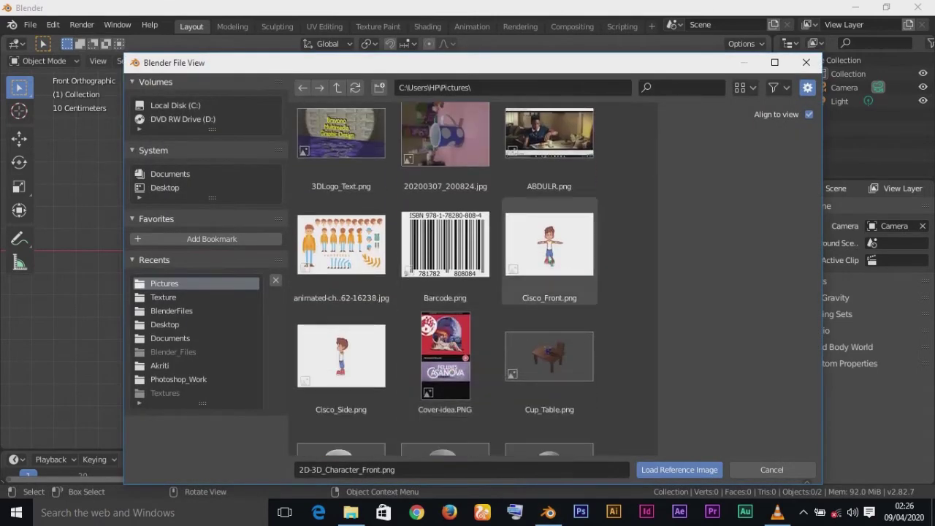
{"action": "left_click", "coordinate": [552, 260]}
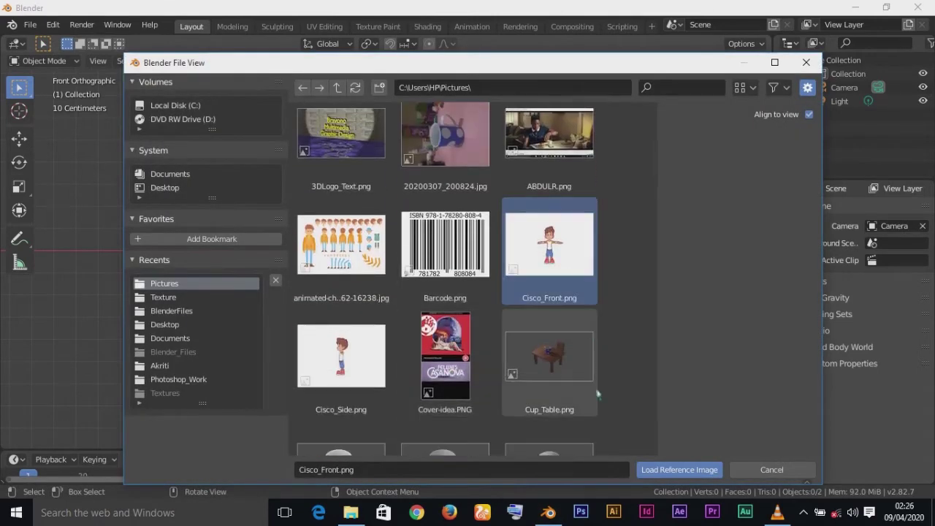
{"action": "left_click", "coordinate": [676, 469]}
{"action": "scroll", "coordinate": [424, 324], "scroll_direction": "down", "scroll_amount": 5}
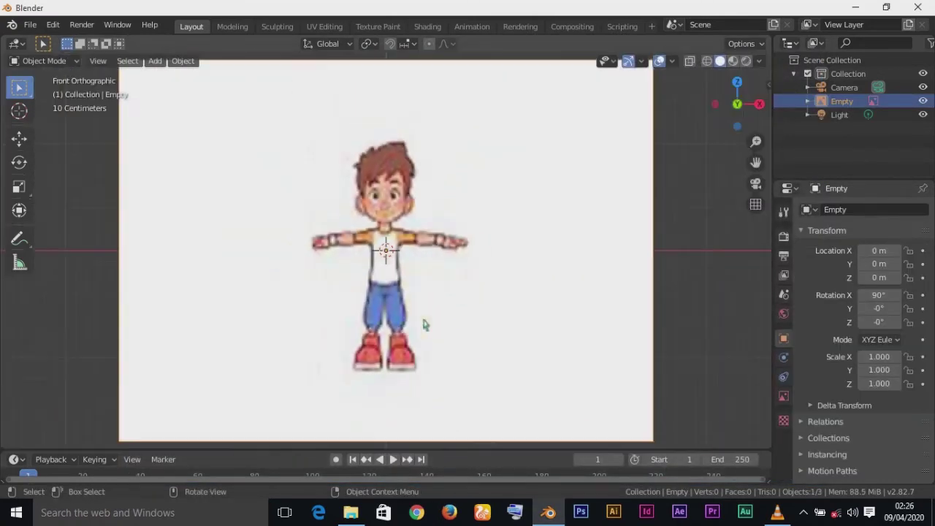
Step: Switch to the right orthographic view and add Cisco_Side.png from the Pictures folder as a reference image
{"action": "key", "text": "KP_3"}
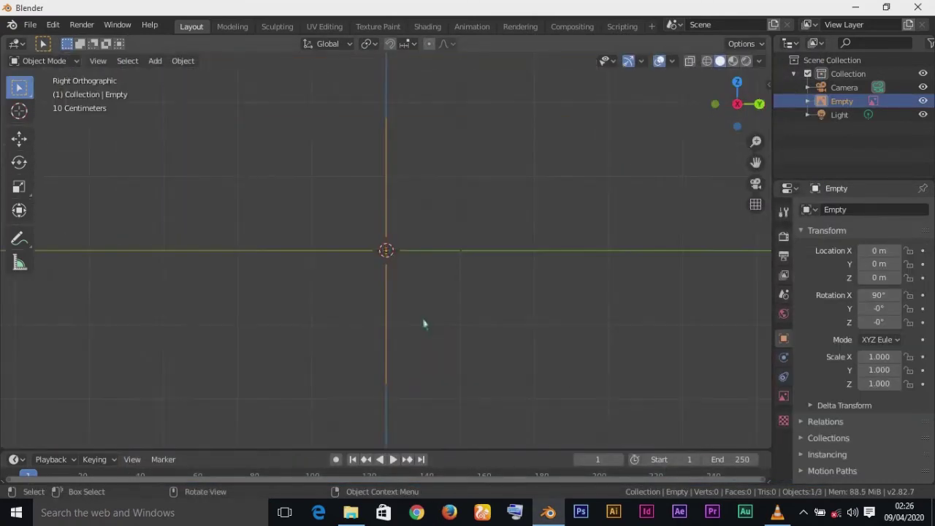
{"action": "key", "text": "shift+a"}
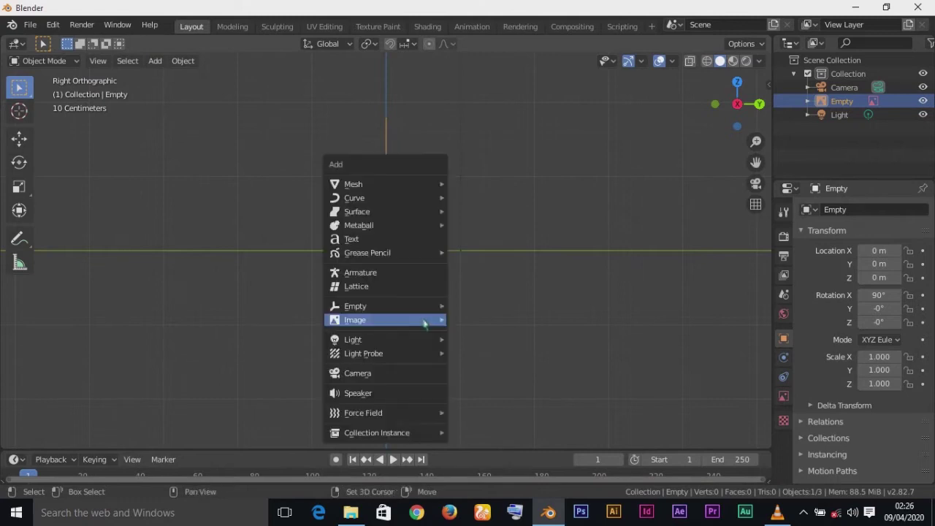
{"action": "mouse_move", "coordinate": [424, 322]}
{"action": "left_click", "coordinate": [482, 319]}
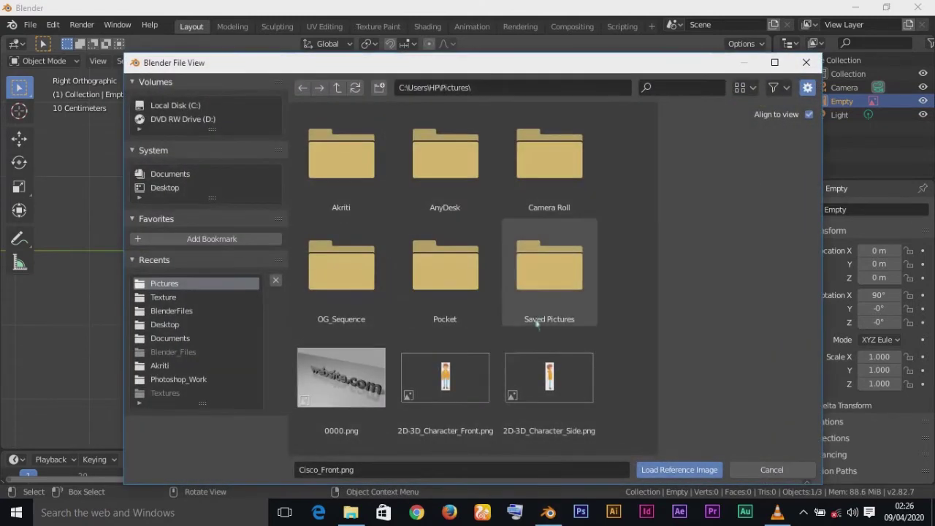
{"action": "scroll", "coordinate": [515, 389], "scroll_direction": "down", "scroll_amount": 5}
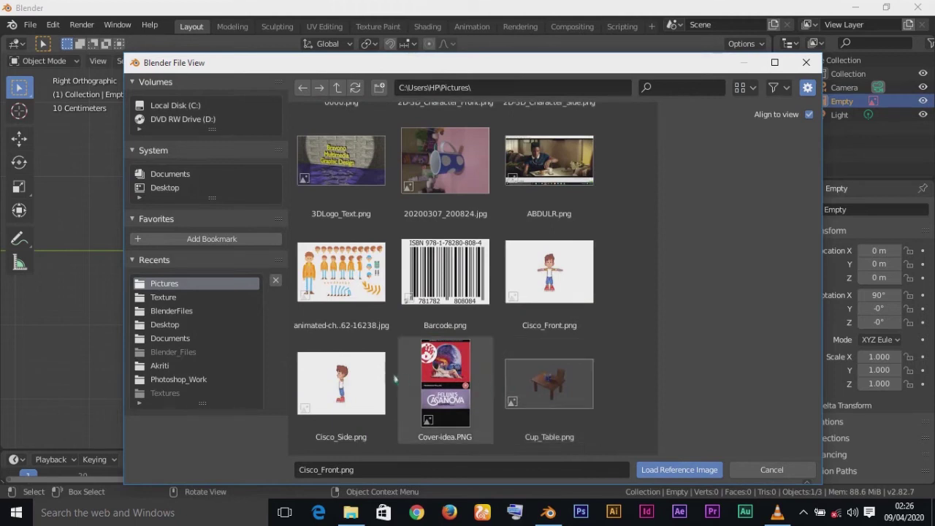
{"action": "left_click", "coordinate": [352, 384]}
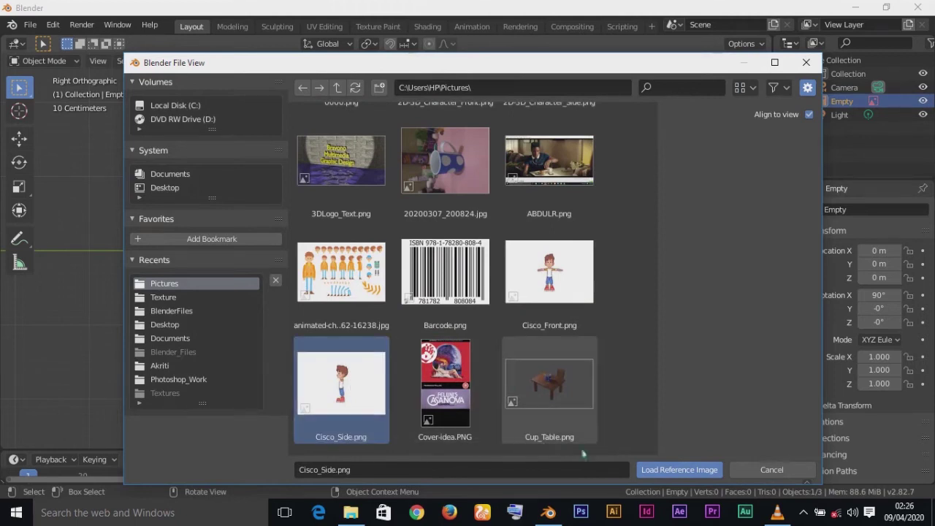
{"action": "left_click", "coordinate": [668, 470]}
Step: Select both reference images and raise them about 1.8 m along Z so their lower edges sit on the ground line
{"action": "middle_click_drag", "start_coordinate": [332, 298], "coordinate": [372, 404]}
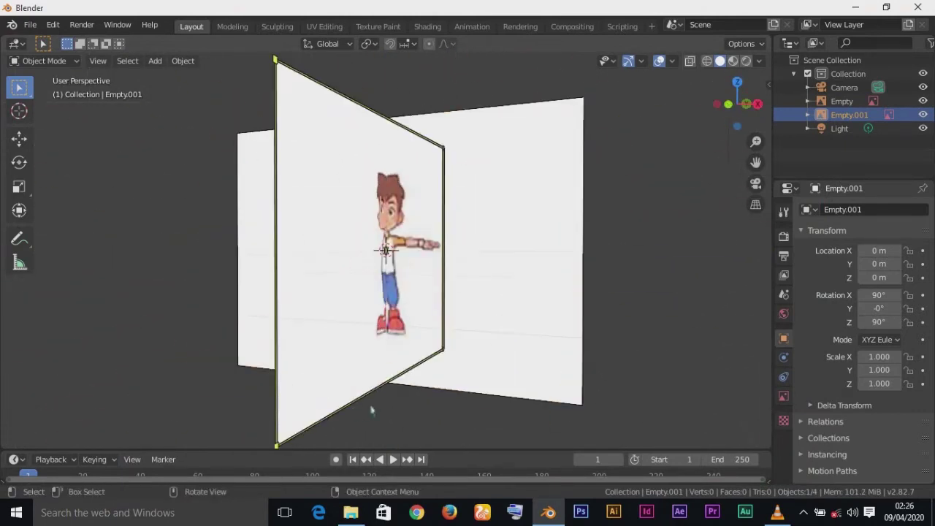
{"action": "left_click", "coordinate": [401, 378], "text": "shift"}
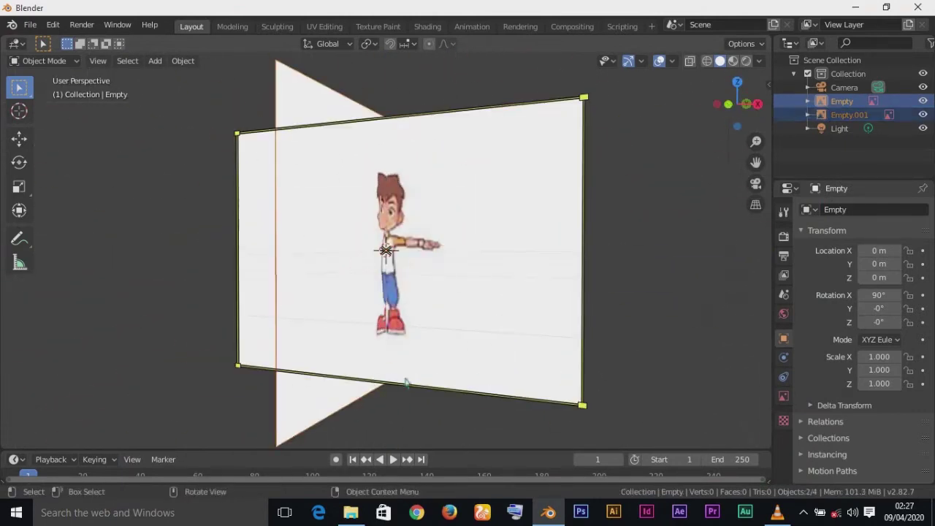
{"action": "key", "text": "KP_1"}
{"action": "key", "text": "g"}
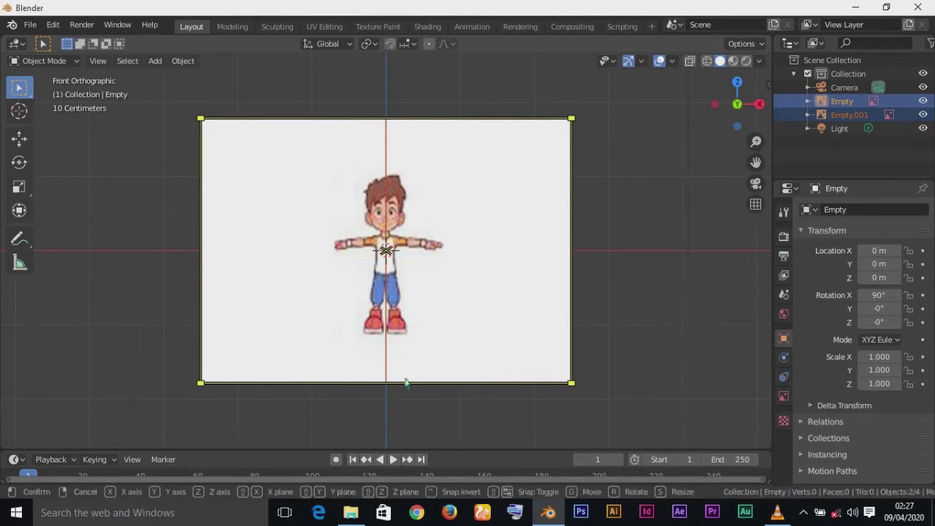
{"action": "key", "text": "z"}
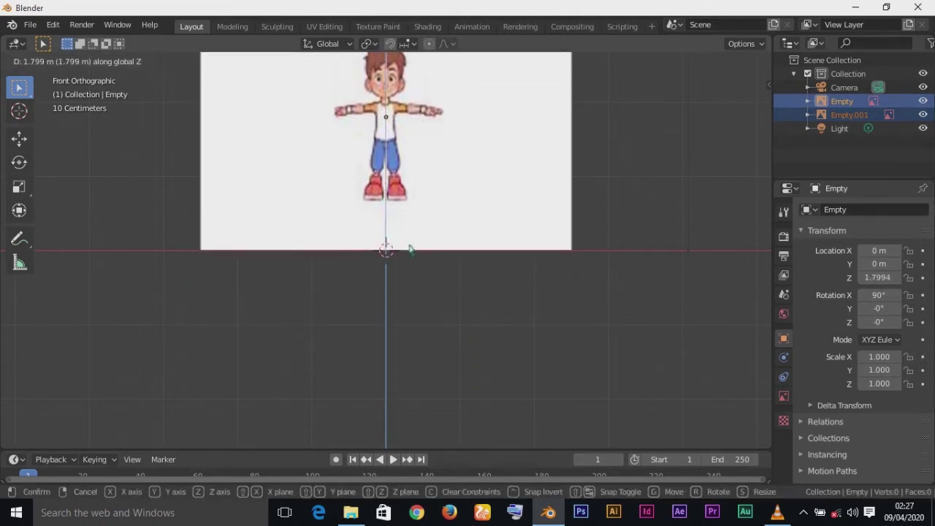
{"action": "left_click", "coordinate": [409, 250]}
Step: Add a mesh plane at the origin in the front view and rotate it 90° about the X axis
{"action": "scroll", "coordinate": [474, 290], "scroll_direction": "down", "scroll_amount": 5}
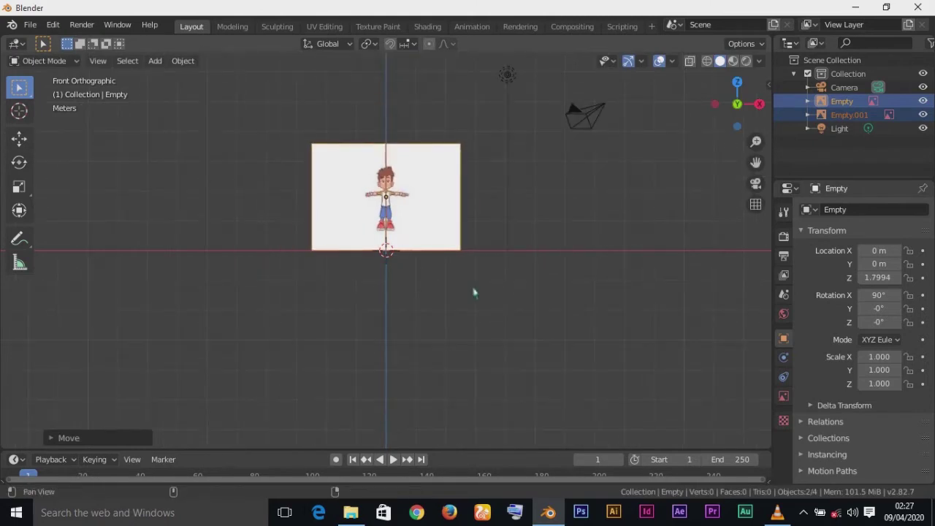
{"action": "scroll", "coordinate": [503, 330], "scroll_direction": "up", "scroll_amount": 3}
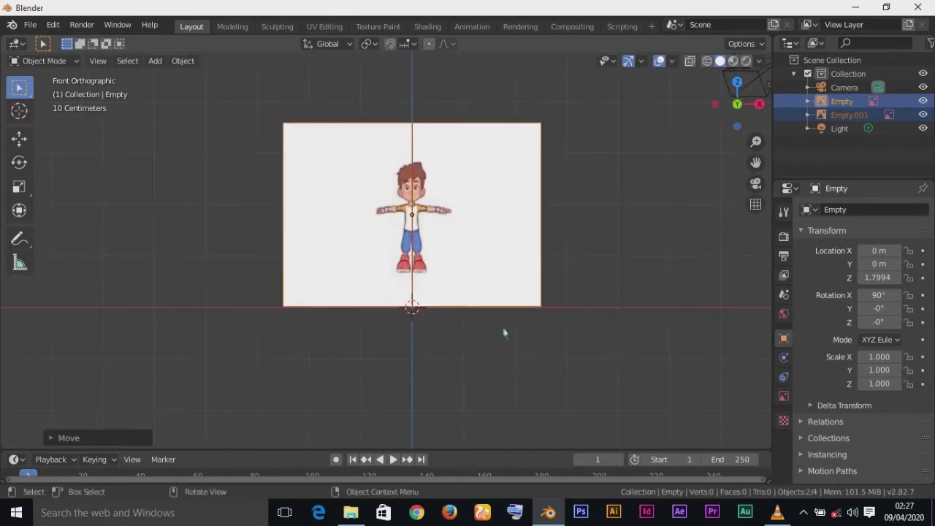
{"action": "middle_click_drag", "start_coordinate": [504, 333], "coordinate": [505, 347], "text": "shift"}
{"action": "scroll", "coordinate": [505, 347], "scroll_direction": "down", "scroll_amount": 1}
{"action": "scroll", "coordinate": [506, 347], "scroll_direction": "up", "scroll_amount": 1}
{"action": "key", "text": "shift+a"}
{"action": "mouse_move", "coordinate": [435, 207]}
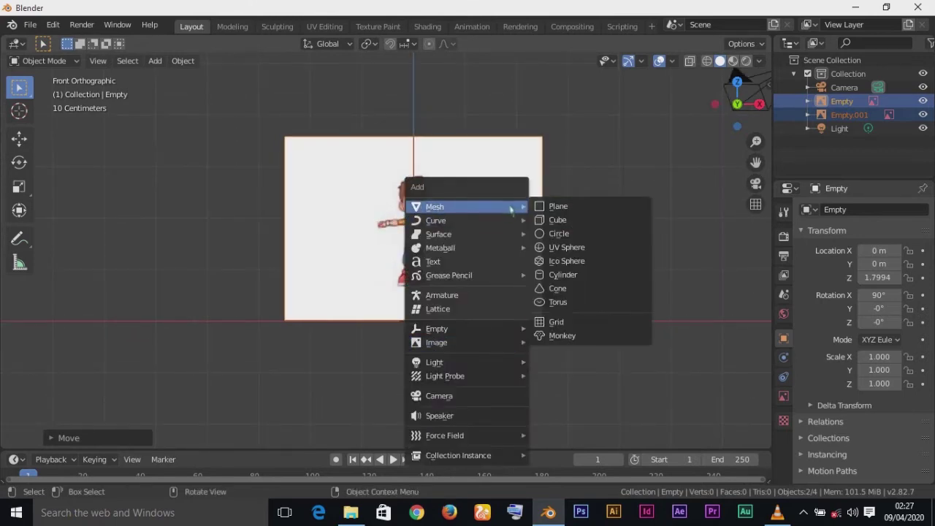
{"action": "left_click", "coordinate": [566, 207]}
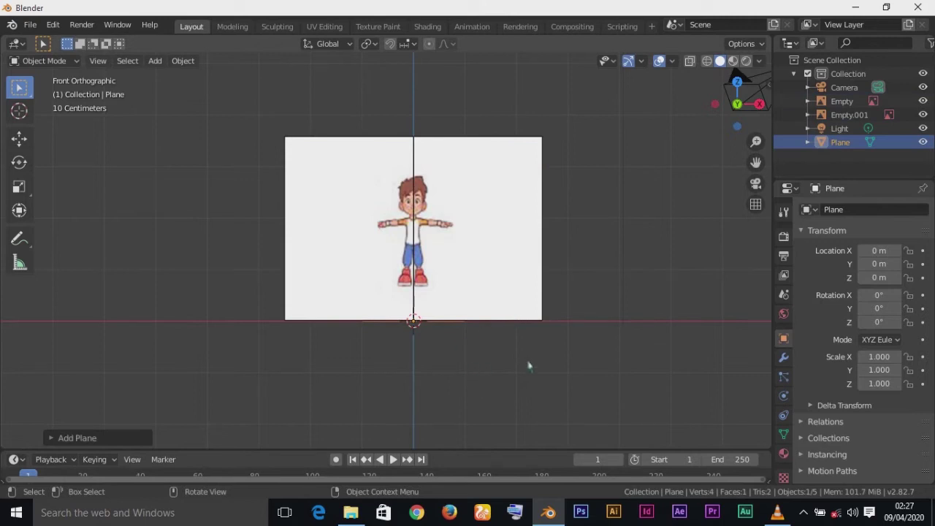
{"action": "key", "text": "r"}
{"action": "type", "text": "x"}
{"action": "type", "text": "90"}
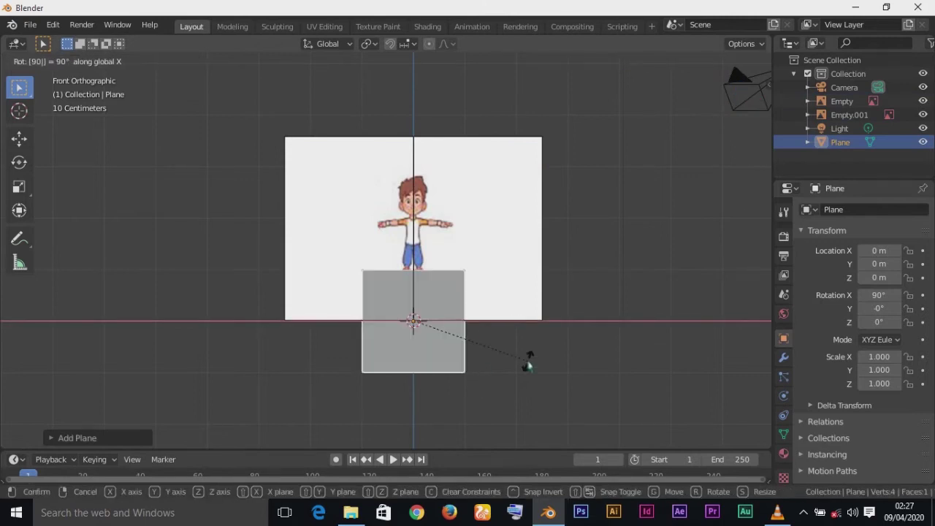
{"action": "key", "text": "Return"}
Step: Raise the upright plane along Z until it covers the character's head and torso in the front reference
{"action": "key", "text": "g"}
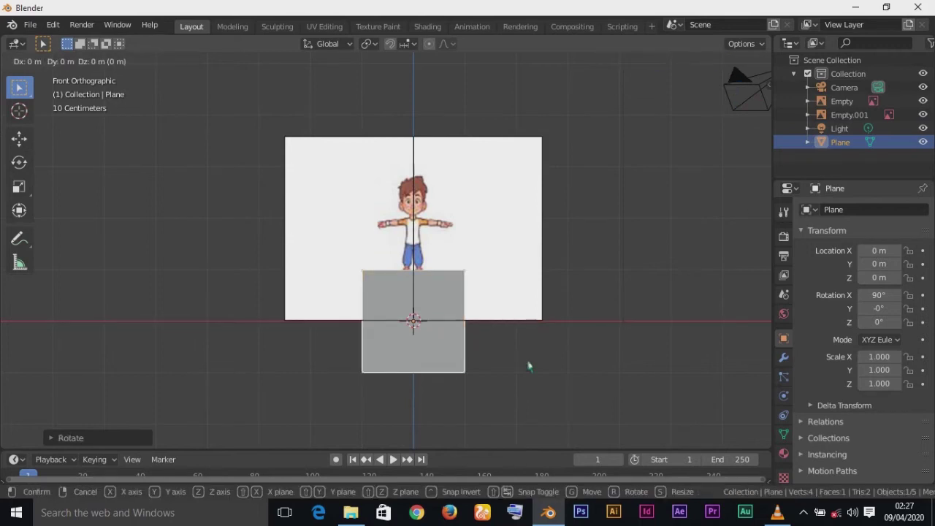
{"action": "key", "text": "z"}
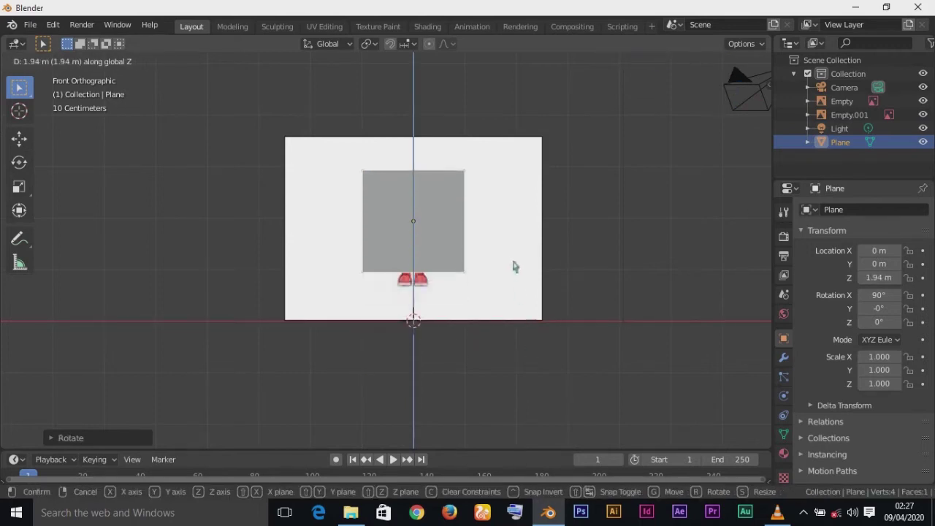
{"action": "left_click", "coordinate": [512, 247]}
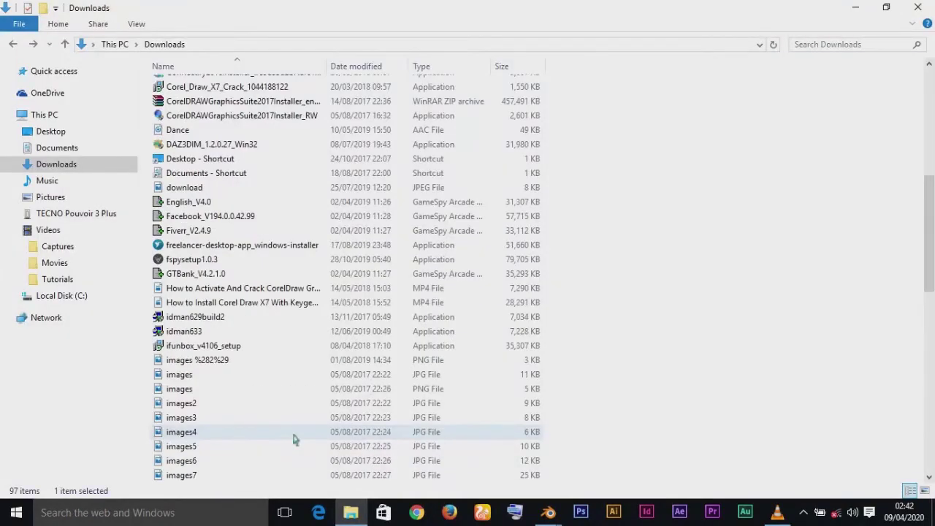
Step: Find the screencastkeys ZIP archive in the Downloads folder and move it to the Desktop
{"action": "scroll", "coordinate": [292, 438], "scroll_direction": "down", "scroll_amount": 10}
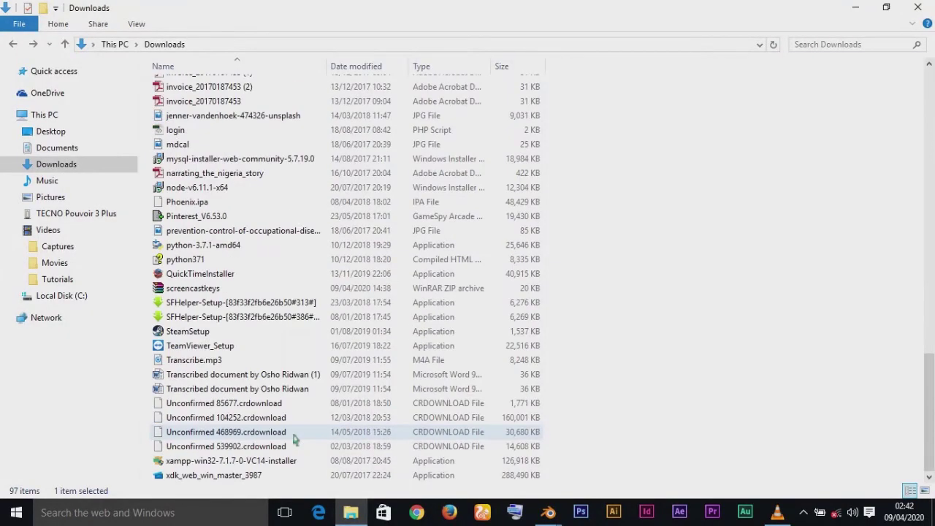
{"action": "left_click", "coordinate": [237, 290]}
{"action": "left_click_drag", "start_coordinate": [232, 290], "coordinate": [62, 133]}
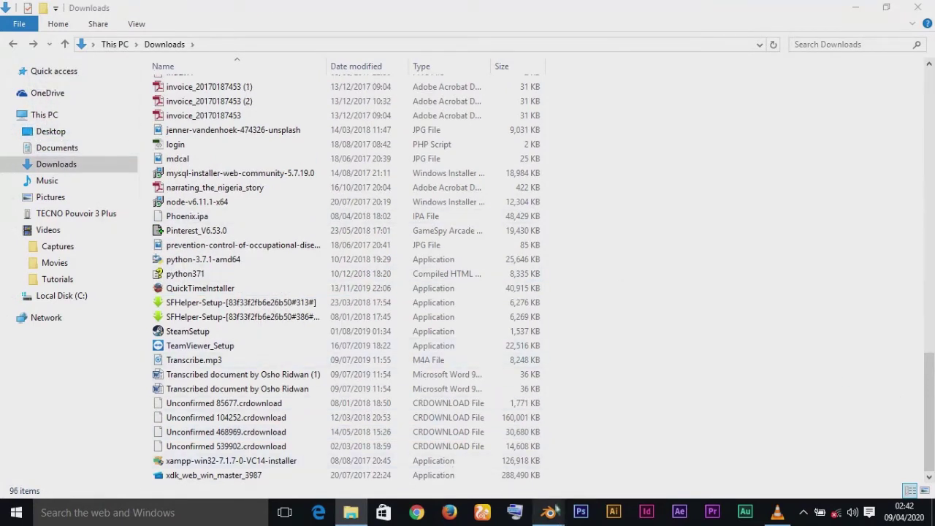
Step: Switch to Blender, install the add-on from screencastkeys.zip on the Desktop, and enable System: Screencast Keys
{"action": "mouse_move", "coordinate": [548, 512]}
{"action": "left_click", "coordinate": [504, 453]}
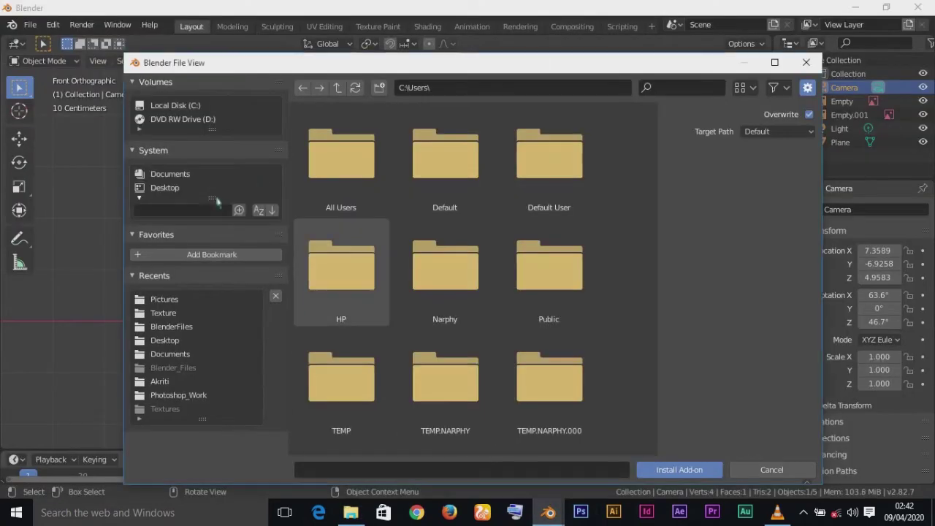
{"action": "left_click", "coordinate": [163, 176]}
{"action": "left_click", "coordinate": [158, 189]}
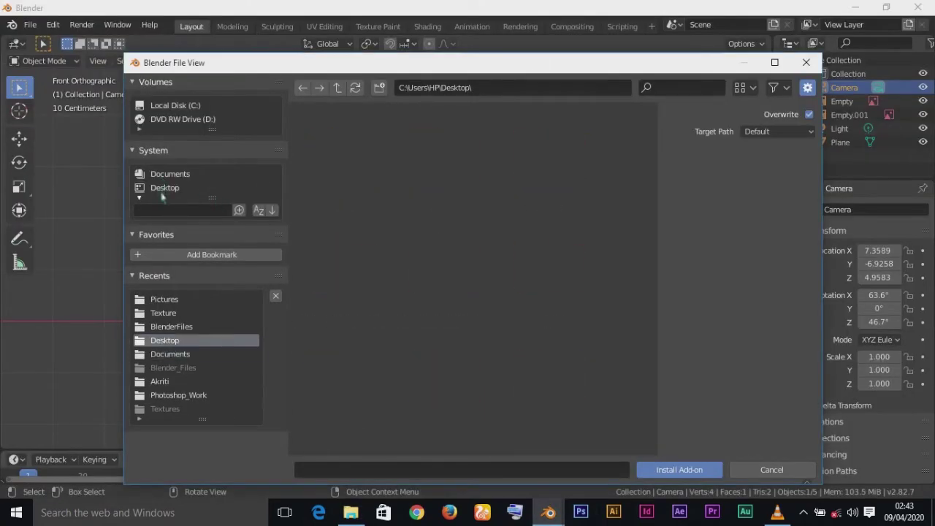
{"action": "left_click", "coordinate": [445, 271]}
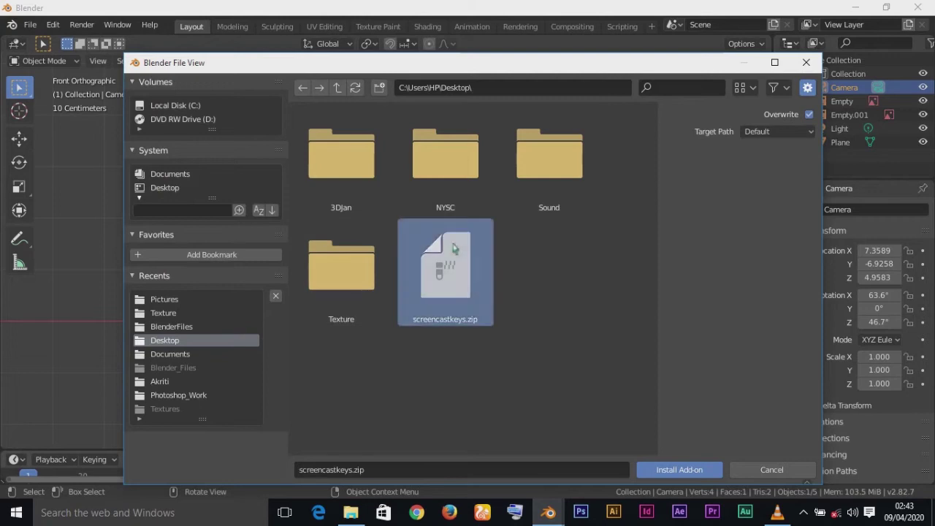
{"action": "left_click", "coordinate": [694, 471]}
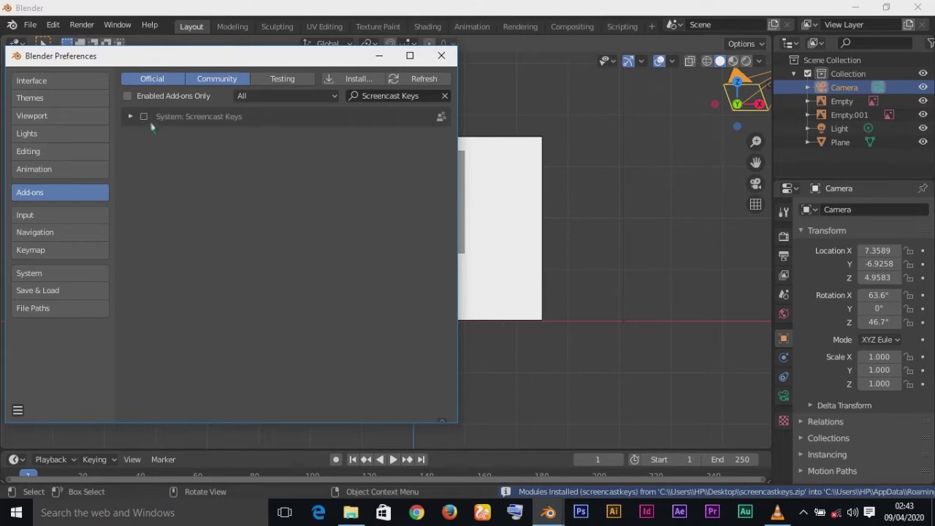
{"action": "left_click", "coordinate": [143, 117]}
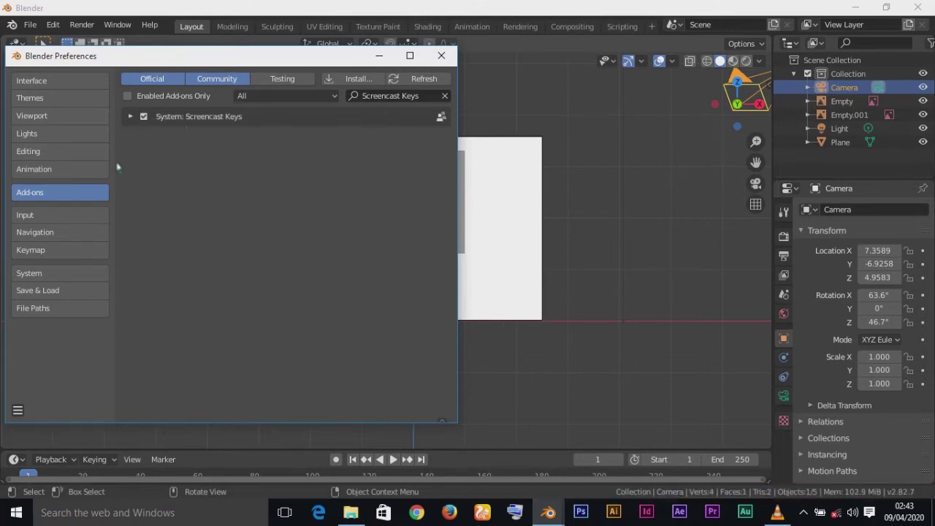
{"action": "left_click", "coordinate": [441, 57]}
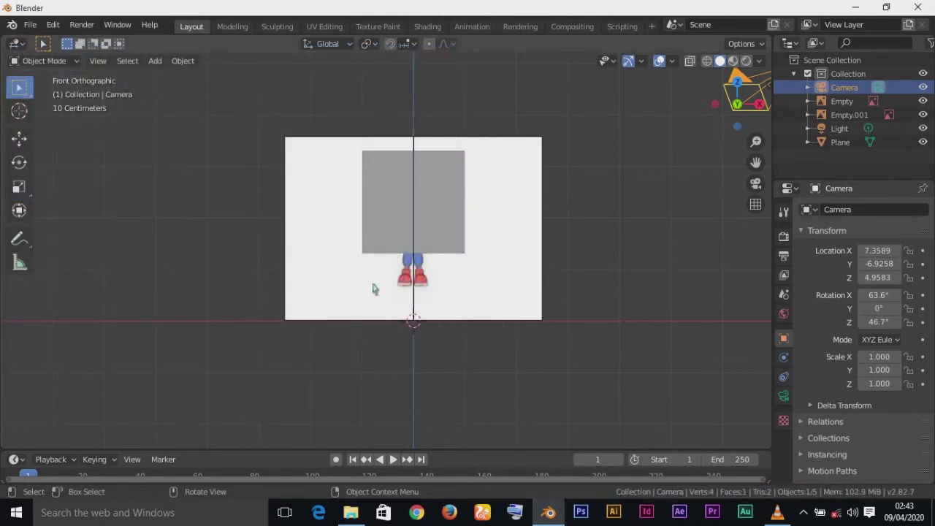
Step: Turn on the Screencast Keys display for the 3D viewport, then hide the sidebar
{"action": "key", "text": "n"}
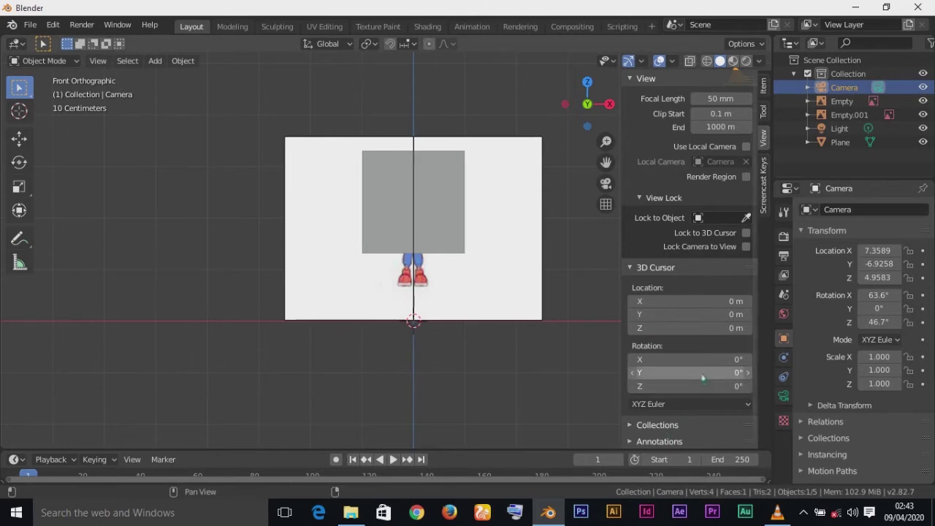
{"action": "left_click", "coordinate": [764, 207]}
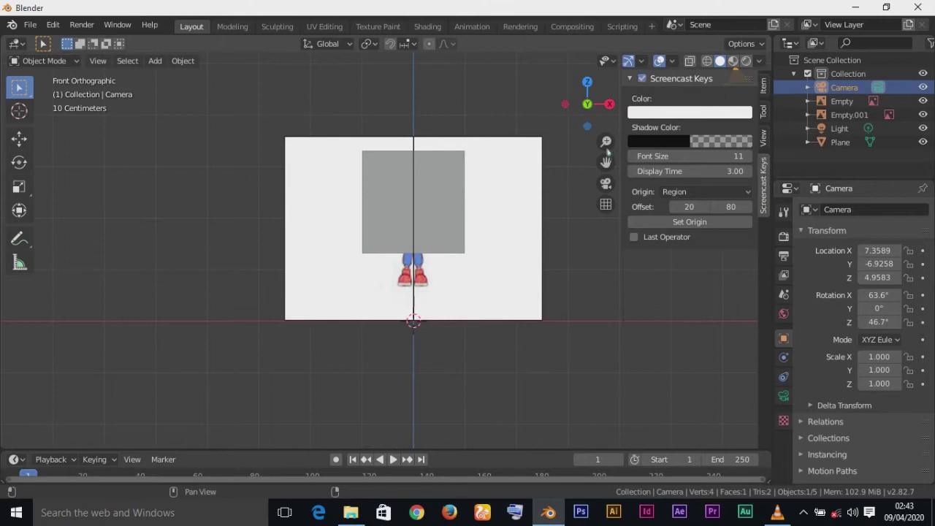
{"action": "key", "text": "n"}
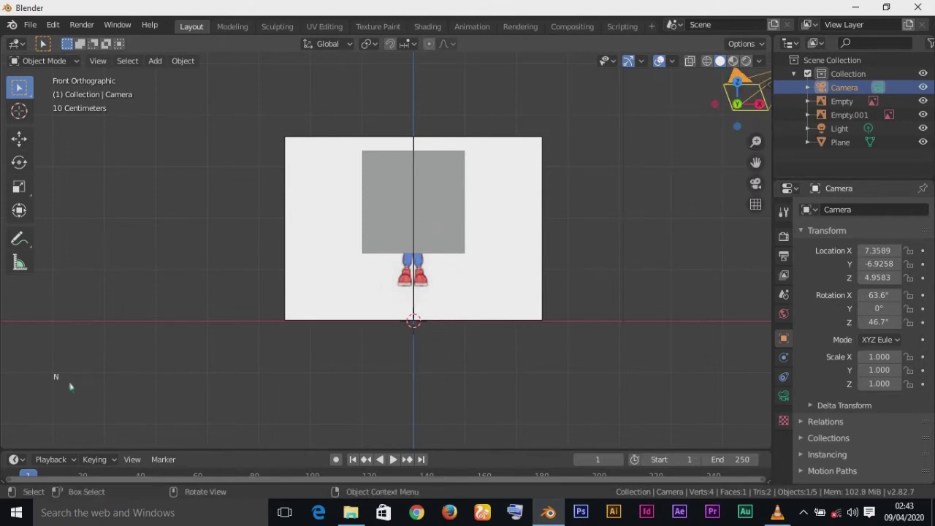
Step: Scale the plane down to about 0.17 so it fits inside the character's face in the front reference
{"action": "left_click", "coordinate": [445, 235]}
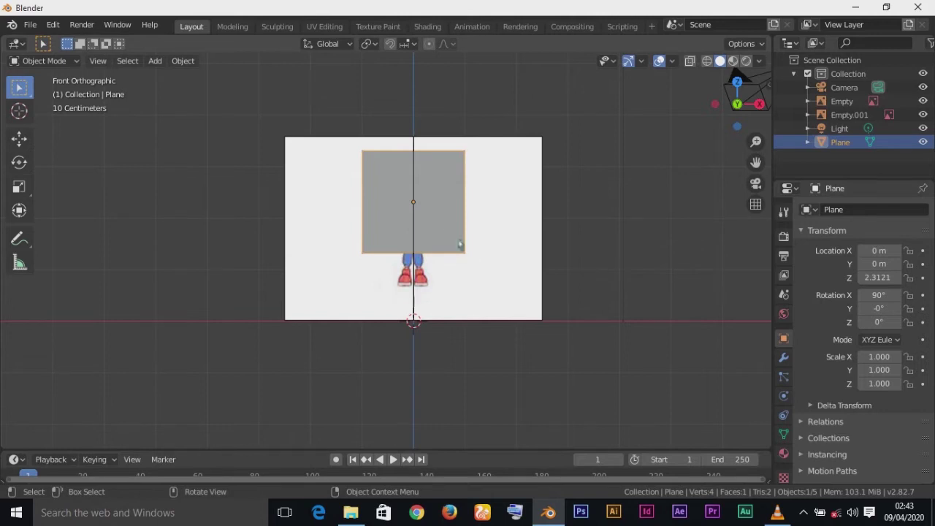
{"action": "scroll", "coordinate": [469, 271], "scroll_direction": "down", "scroll_amount": 3}
{"action": "scroll", "coordinate": [469, 271], "scroll_direction": "up", "scroll_amount": 5}
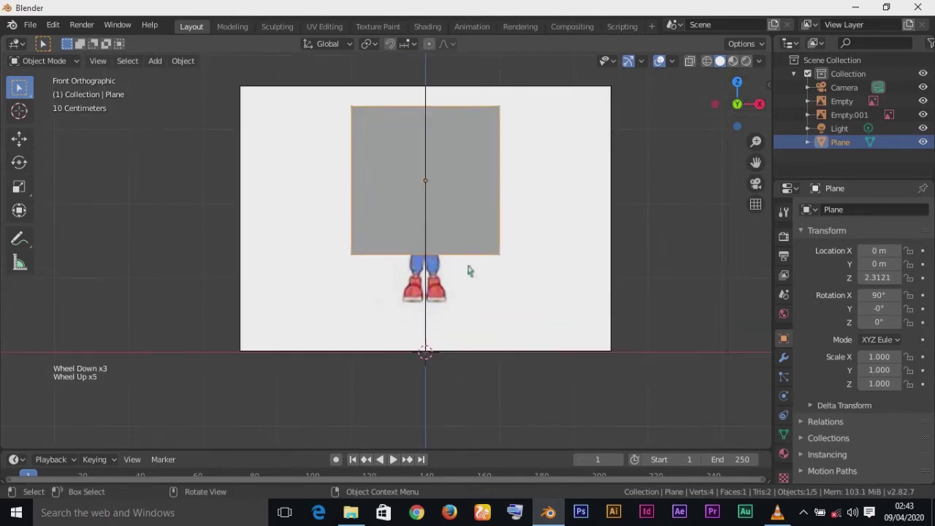
{"action": "scroll", "coordinate": [469, 271], "scroll_direction": "up", "scroll_amount": 1}
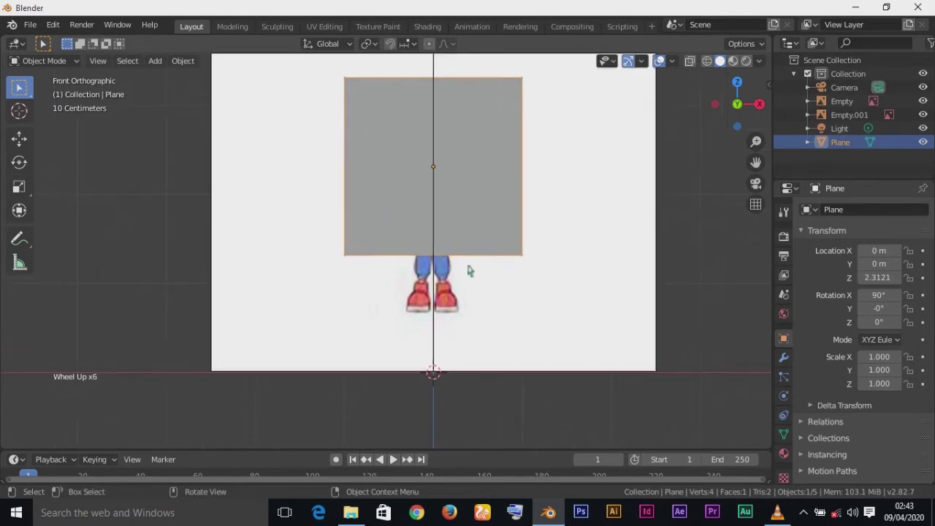
{"action": "scroll", "coordinate": [468, 271], "scroll_direction": "up", "scroll_amount": 1}
{"action": "middle_click_drag", "start_coordinate": [508, 257], "coordinate": [486, 324], "text": "shift"}
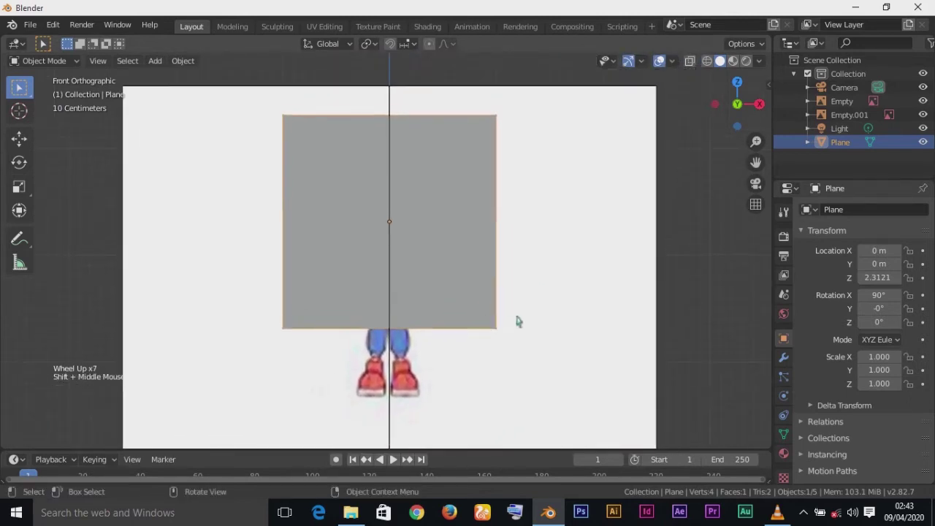
{"action": "scroll", "coordinate": [411, 257], "scroll_direction": "down", "scroll_amount": 2}
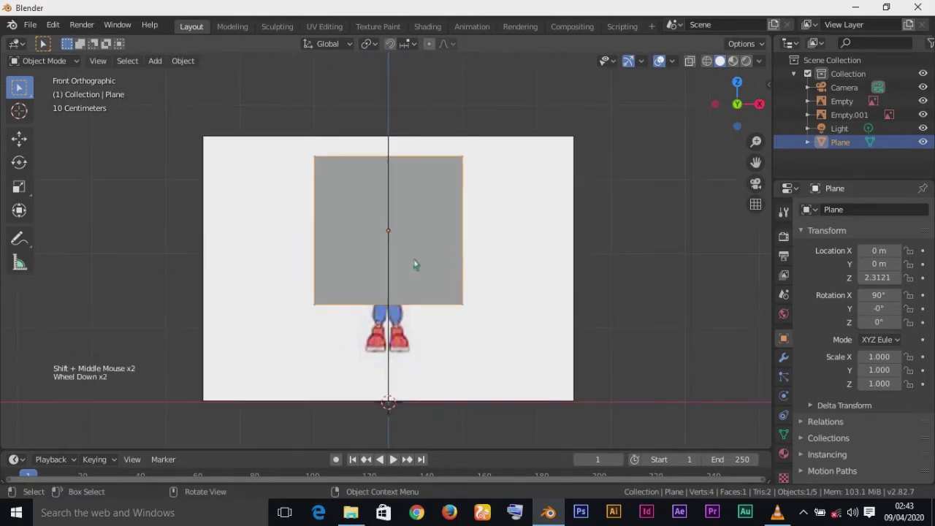
{"action": "key", "text": "s"}
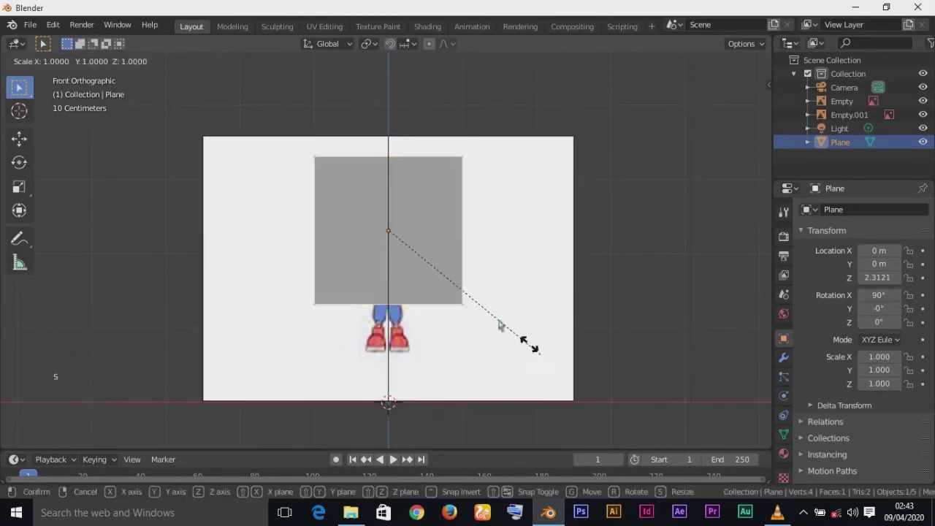
{"action": "left_click", "coordinate": [413, 268]}
{"action": "scroll", "coordinate": [406, 267], "scroll_direction": "down", "scroll_amount": 2}
{"action": "scroll", "coordinate": [406, 267], "scroll_direction": "up", "scroll_amount": 6}
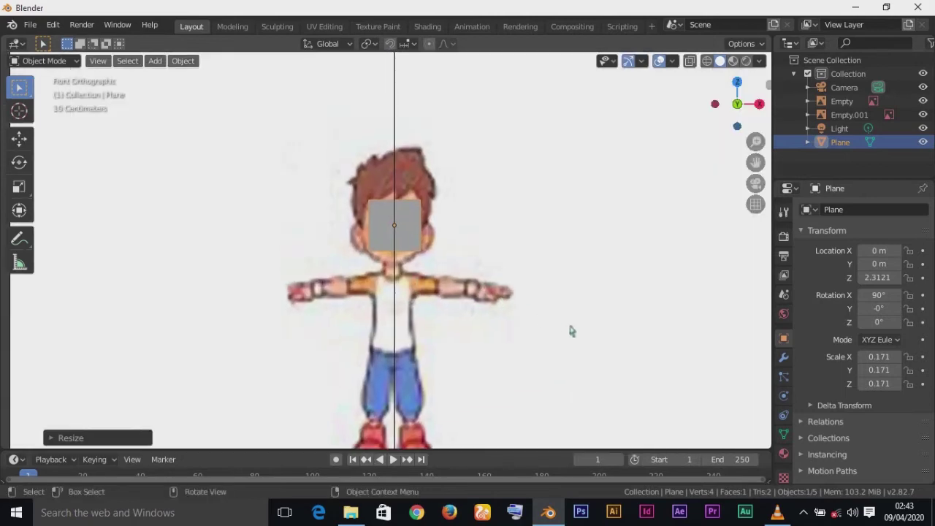
Step: Shrink the plane further to a scale of about 0.023, leaving a small square between the eyes
{"action": "key", "text": "s"}
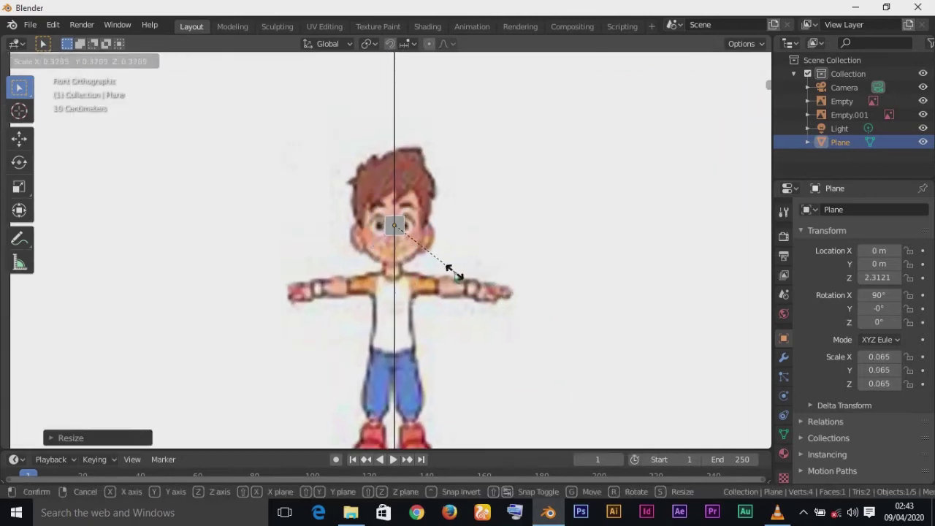
{"action": "left_click", "coordinate": [454, 274]}
{"action": "scroll", "coordinate": [455, 276], "scroll_direction": "down", "scroll_amount": 2}
{"action": "scroll", "coordinate": [455, 277], "scroll_direction": "up", "scroll_amount": 5}
{"action": "scroll", "coordinate": [455, 274], "scroll_direction": "up", "scroll_amount": 3}
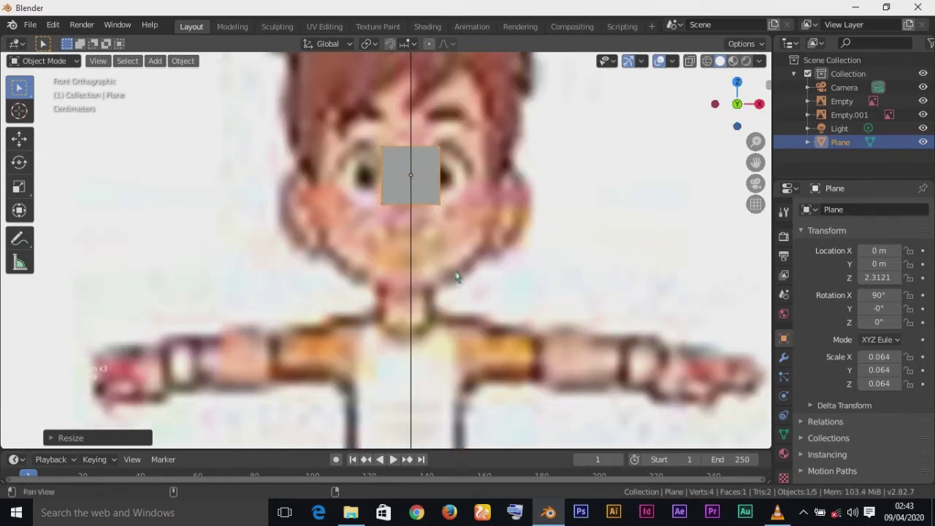
{"action": "scroll", "coordinate": [467, 329], "scroll_direction": "down", "scroll_amount": 3}
{"action": "scroll", "coordinate": [467, 332], "scroll_direction": "up", "scroll_amount": 3}
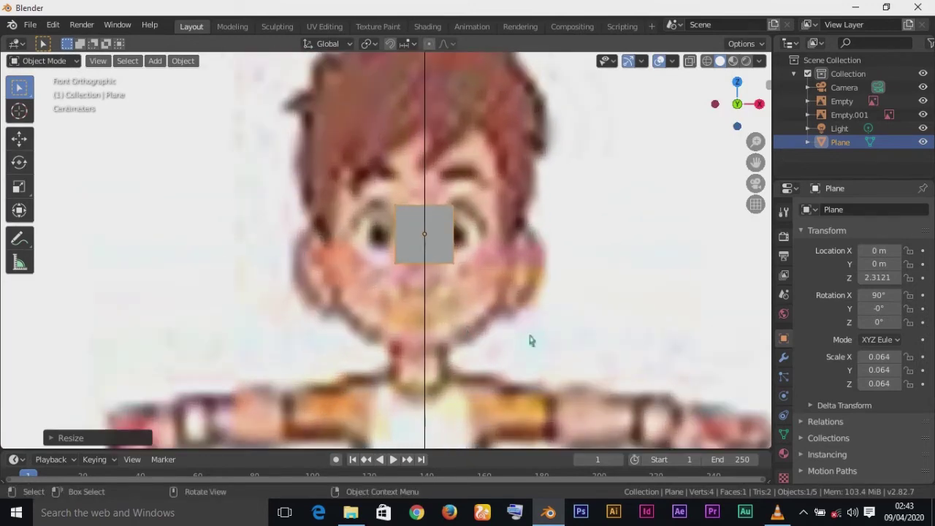
{"action": "key", "text": "s"}
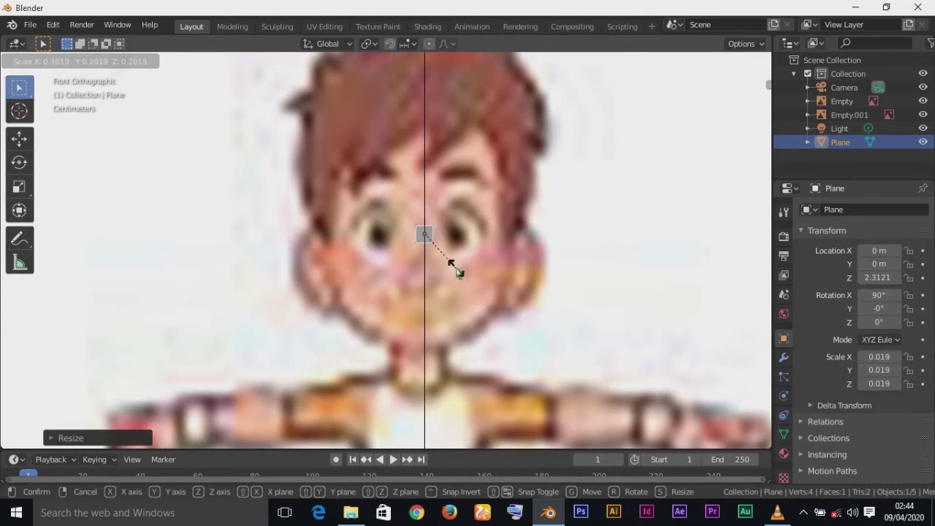
{"action": "left_click", "coordinate": [461, 278]}
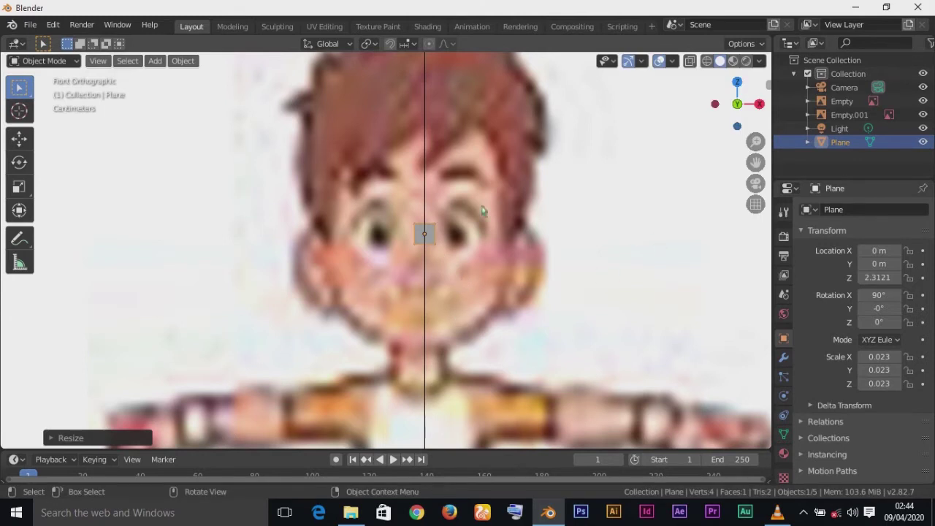
Step: Add a centred vertical loop cut to the plane in Edit Mode
{"action": "key", "text": "Tab"}
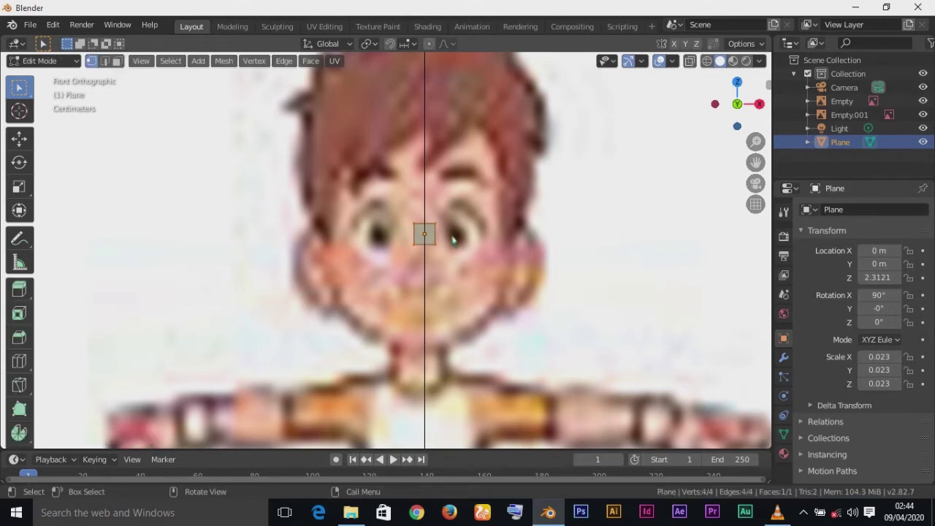
{"action": "key", "text": "ctrl+r"}
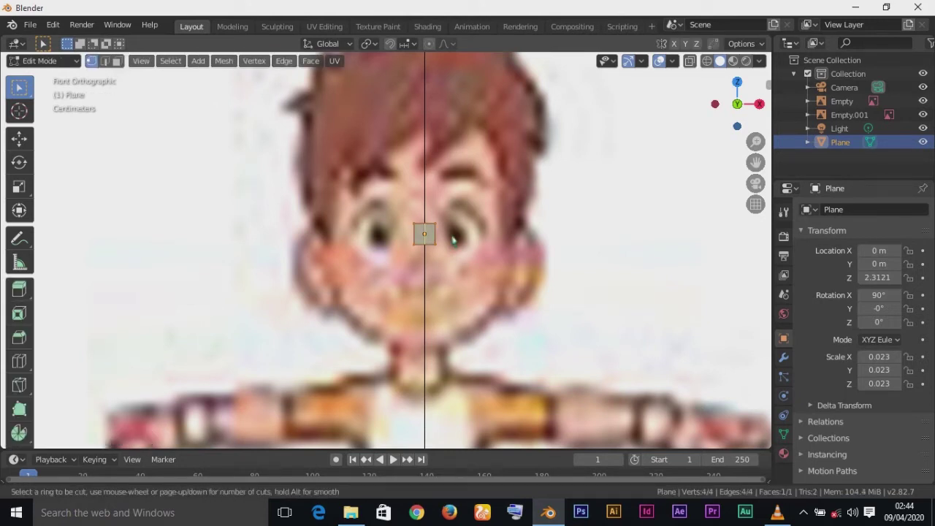
{"action": "left_click", "coordinate": [452, 239]}
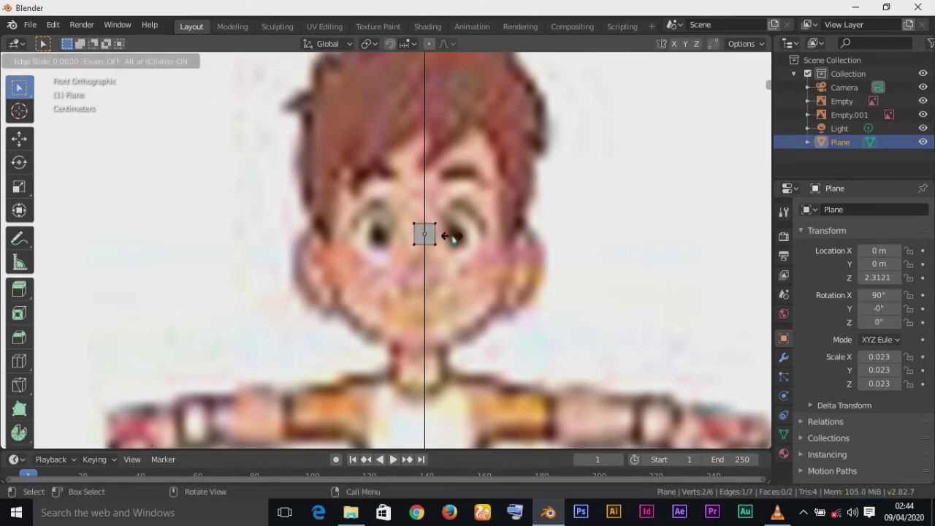
{"action": "left_click", "coordinate": [449, 236]}
Step: Delete the two outer vertices on the plane's left half and return to Object Mode
{"action": "left_click", "coordinate": [427, 248]}
{"action": "left_click", "coordinate": [413, 245], "text": "shift"}
{"action": "key", "text": "x"}
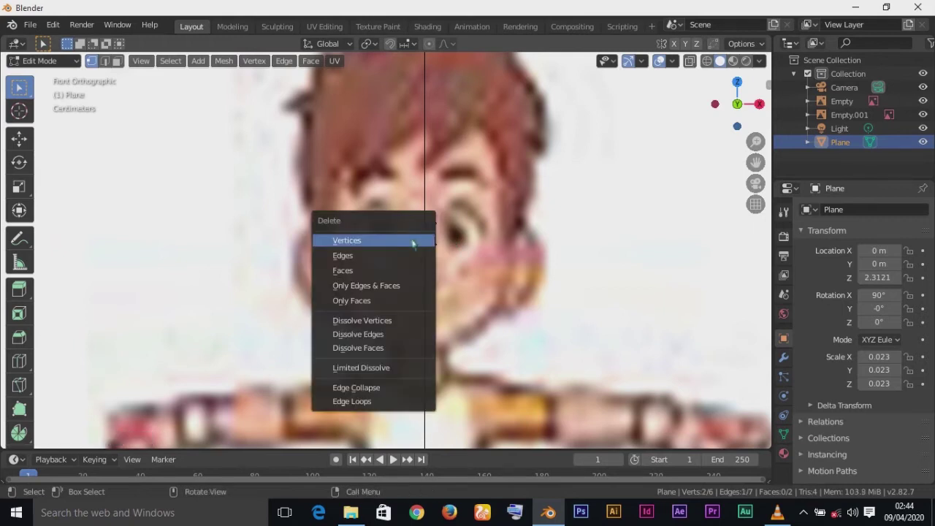
{"action": "left_click", "coordinate": [413, 244]}
{"action": "key", "text": "Tab"}
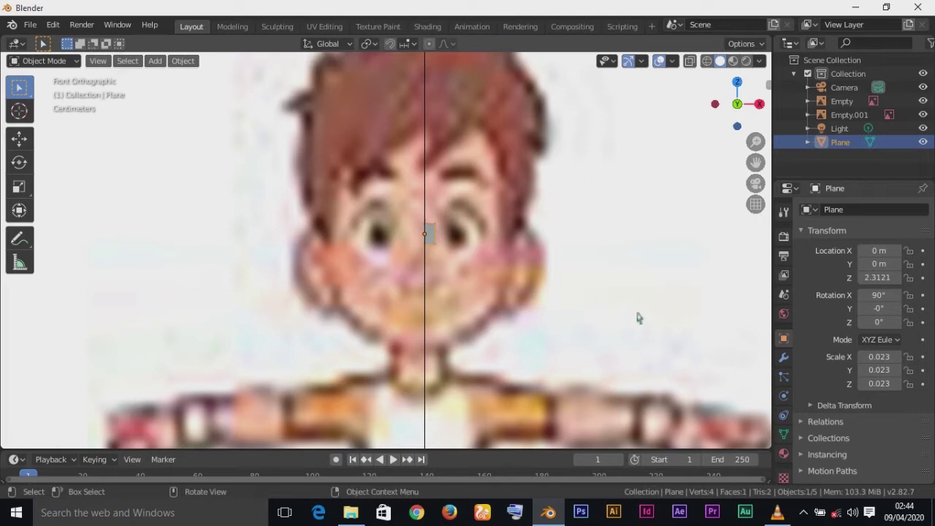
Step: Add a Mirror modifier on the X axis to the remaining half of the plane
{"action": "left_click", "coordinate": [784, 357]}
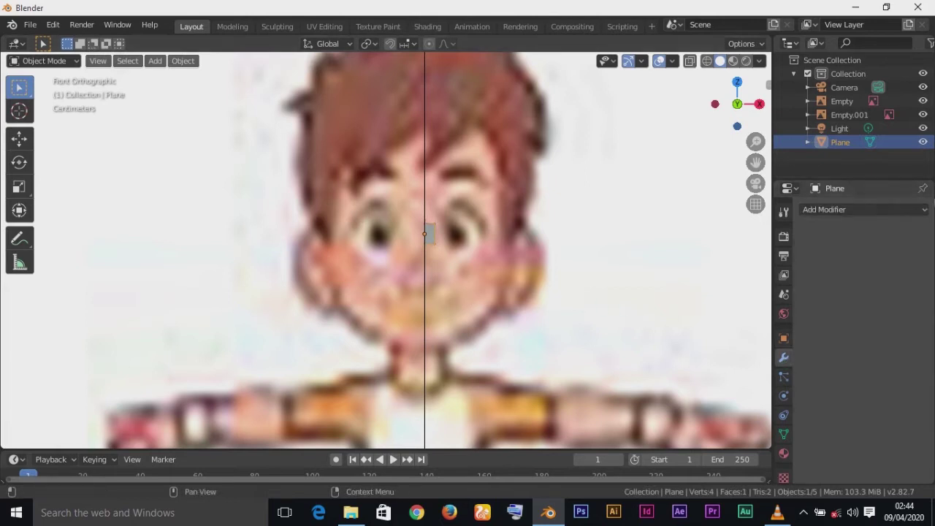
{"action": "left_click", "coordinate": [869, 209]}
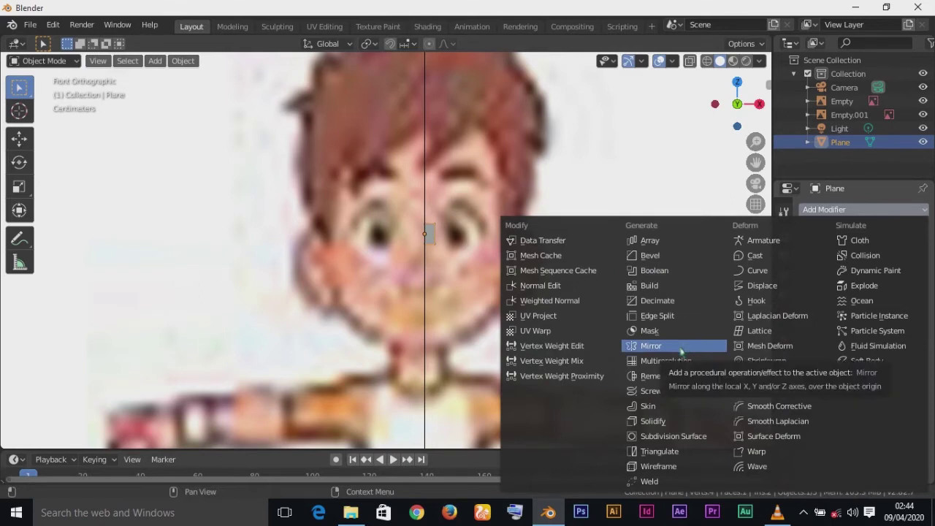
{"action": "left_click", "coordinate": [681, 351]}
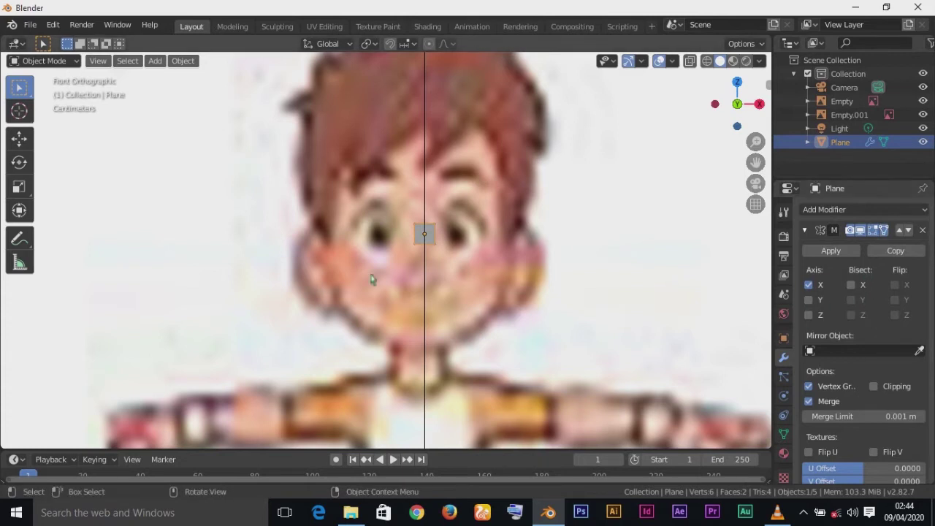
{"action": "scroll", "coordinate": [372, 279], "scroll_direction": "up", "scroll_amount": 4}
{"action": "middle_click_drag", "start_coordinate": [489, 280], "coordinate": [443, 287], "text": "shift"}
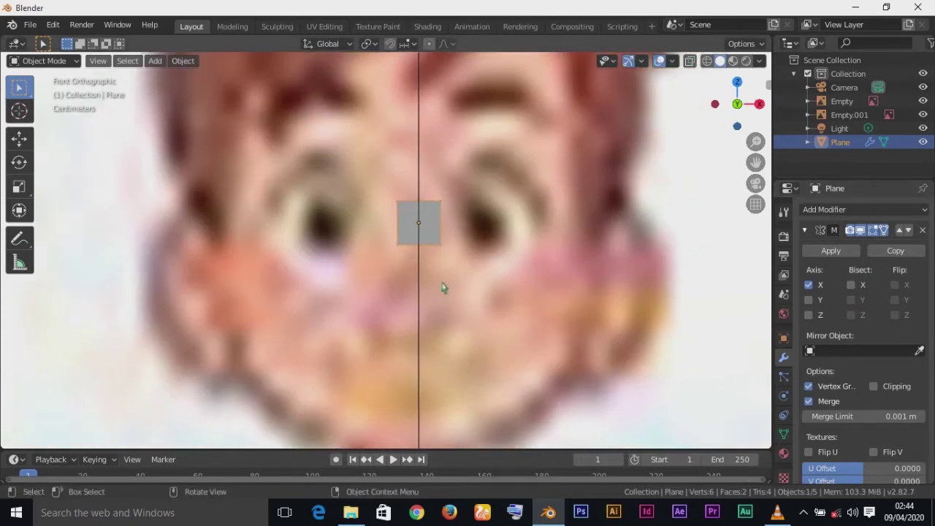
{"action": "key", "text": "Tab"}
{"action": "scroll", "coordinate": [441, 287], "scroll_direction": "down", "scroll_amount": 3}
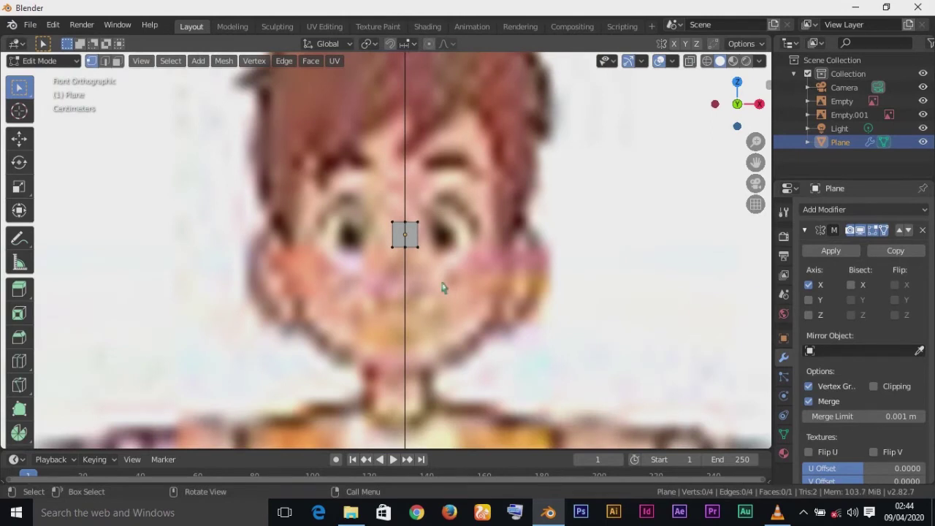
{"action": "key", "text": "Tab"}
{"action": "key", "text": "Tab"}
{"action": "key", "text": "Tab"}
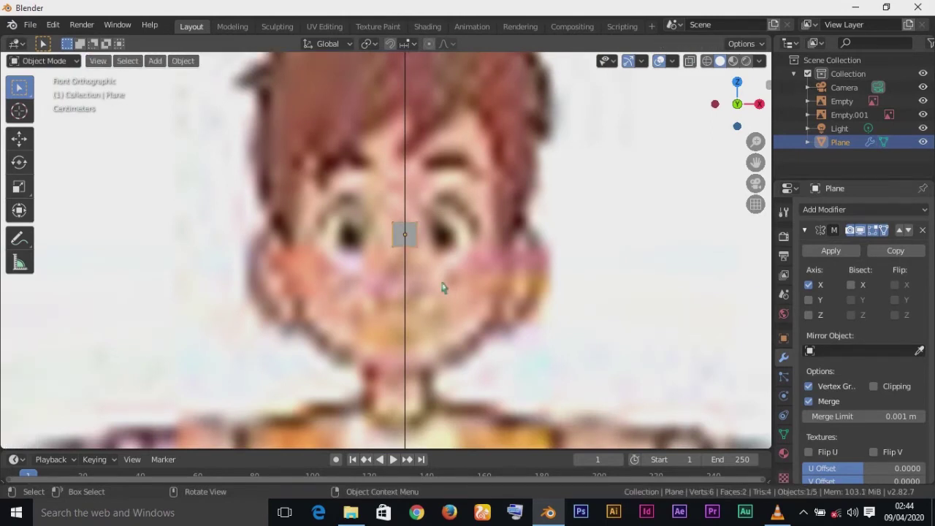
Step: Move the mirrored plane down along Z by about 0.14 m onto the character's mouth
{"action": "scroll", "coordinate": [441, 287], "scroll_direction": "down", "scroll_amount": 3}
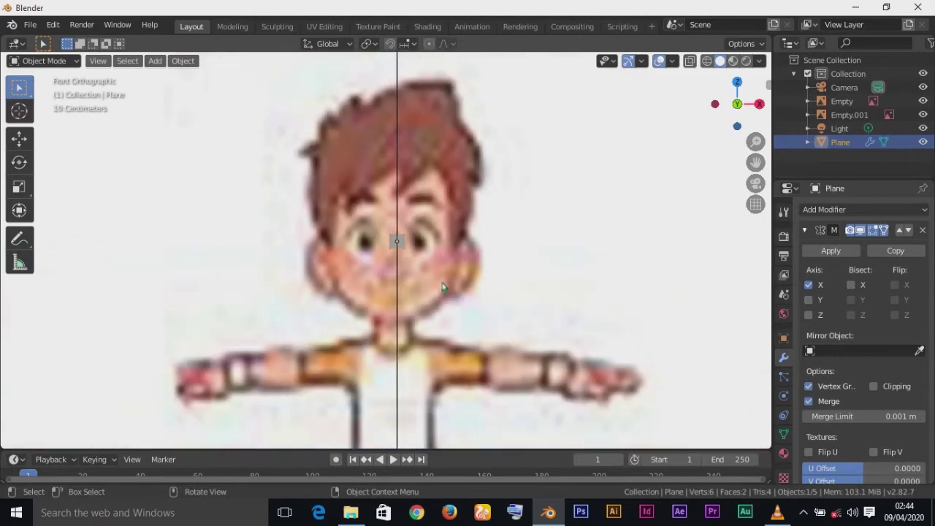
{"action": "scroll", "coordinate": [442, 287], "scroll_direction": "up", "scroll_amount": 3}
{"action": "key", "text": "g"}
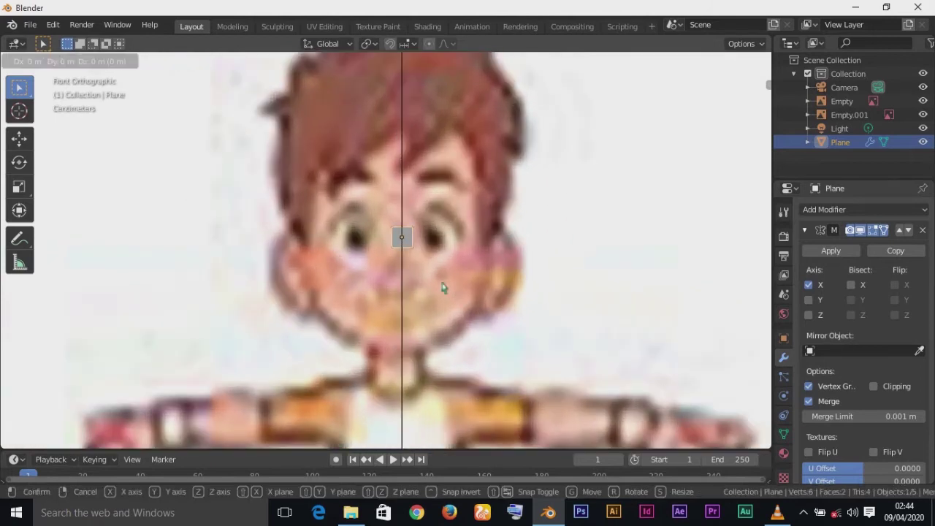
{"action": "key", "text": "z"}
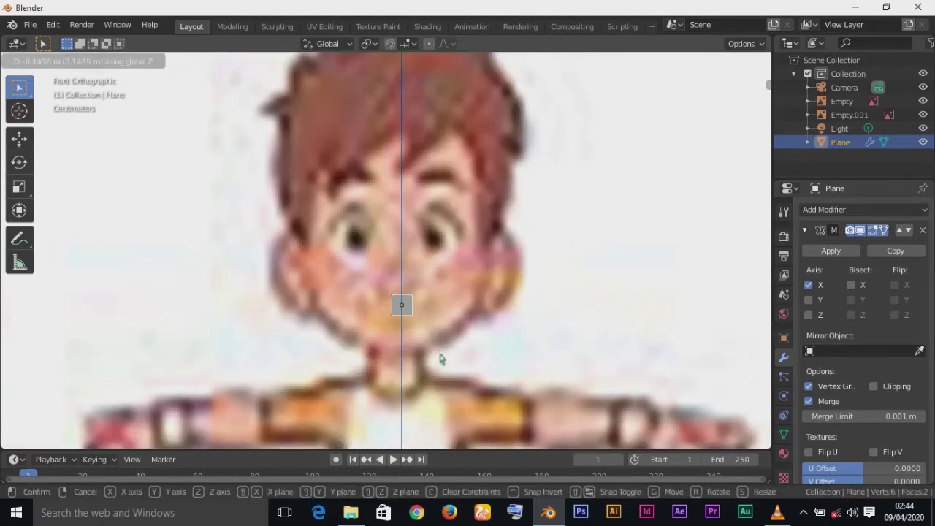
{"action": "left_click", "coordinate": [440, 354]}
{"action": "scroll", "coordinate": [441, 356], "scroll_direction": "down", "scroll_amount": 1}
{"action": "scroll", "coordinate": [440, 357], "scroll_direction": "up", "scroll_amount": 3}
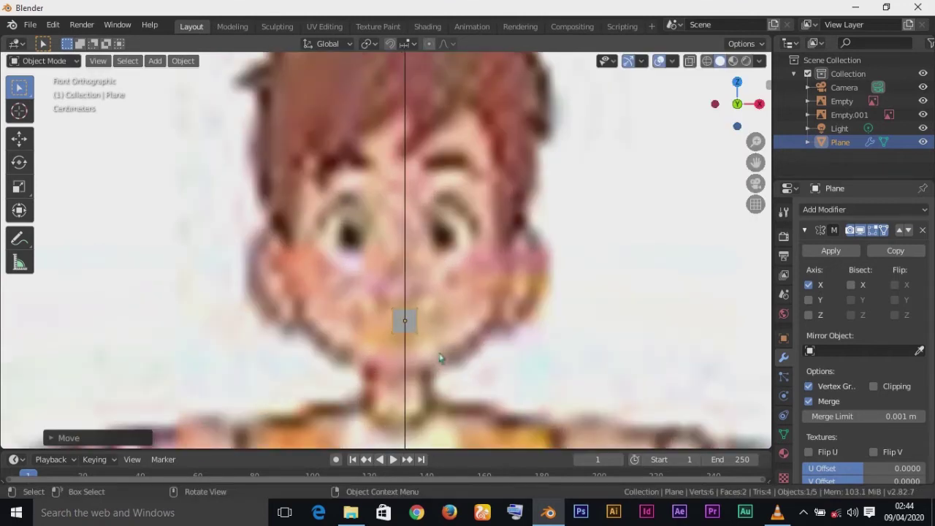
Step: Scale the plane down slightly along Z so that it is flatter than it is wide over the mouth
{"action": "middle_click_drag", "start_coordinate": [441, 357], "coordinate": [394, 300], "text": "shift"}
{"action": "key", "text": "s"}
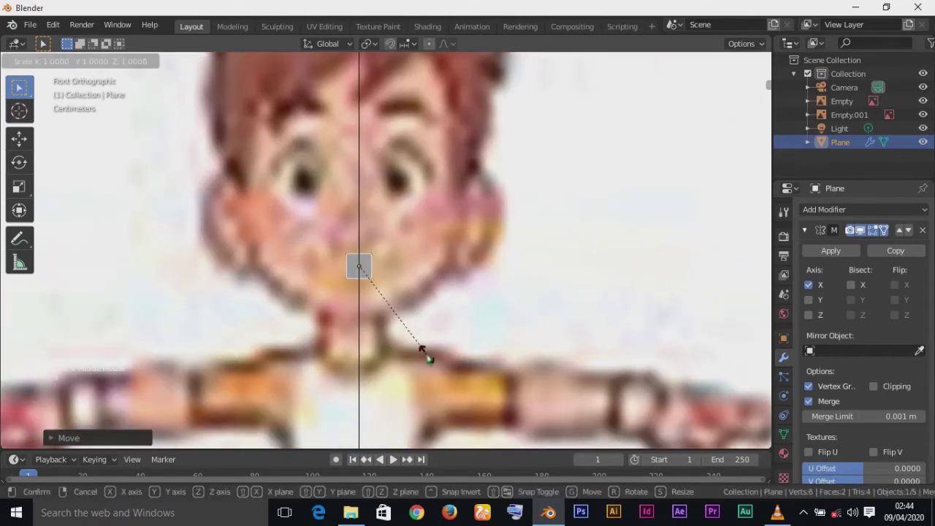
{"action": "key", "text": "z"}
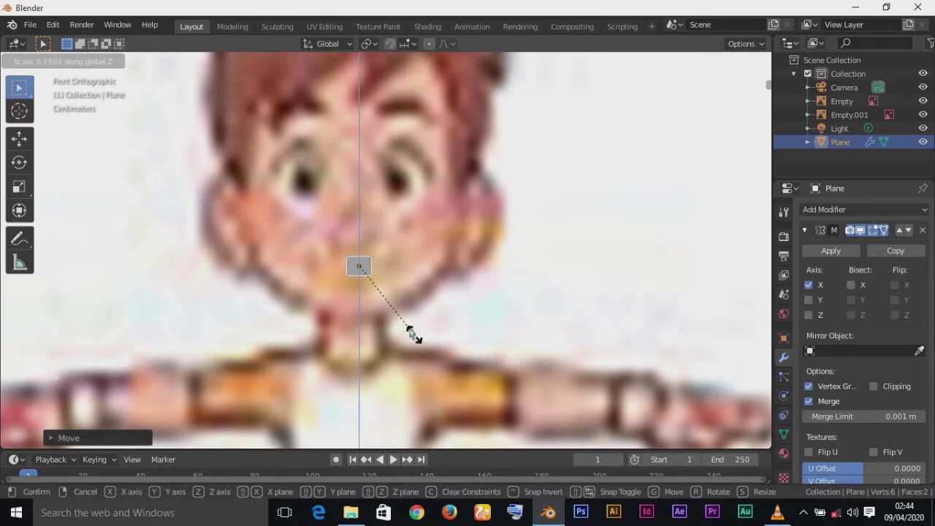
{"action": "left_click", "coordinate": [407, 341]}
{"action": "scroll", "coordinate": [456, 354], "scroll_direction": "down", "scroll_amount": 2}
{"action": "scroll", "coordinate": [455, 354], "scroll_direction": "up", "scroll_amount": 3}
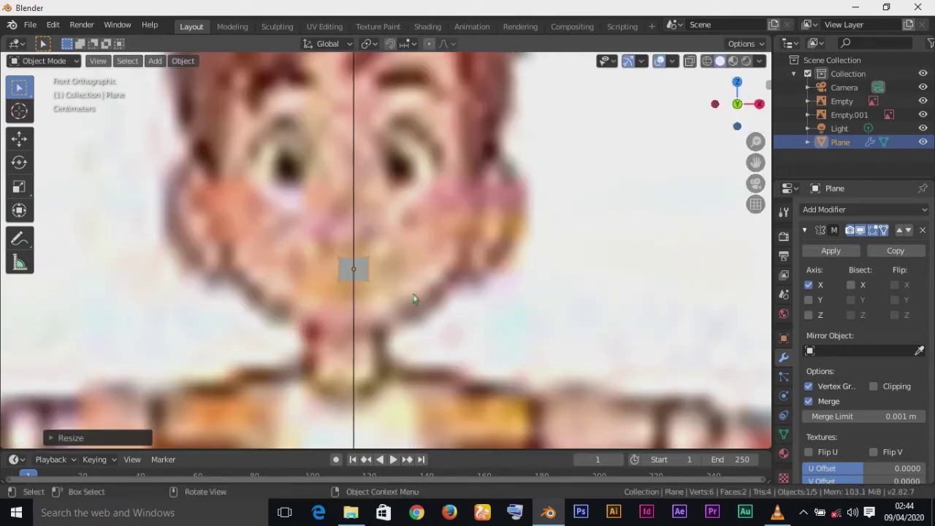
Step: Extrude the plane's outer side edge in Edit Mode and move it outward about 0.02 m along the mouth
{"action": "key", "text": "Tab"}
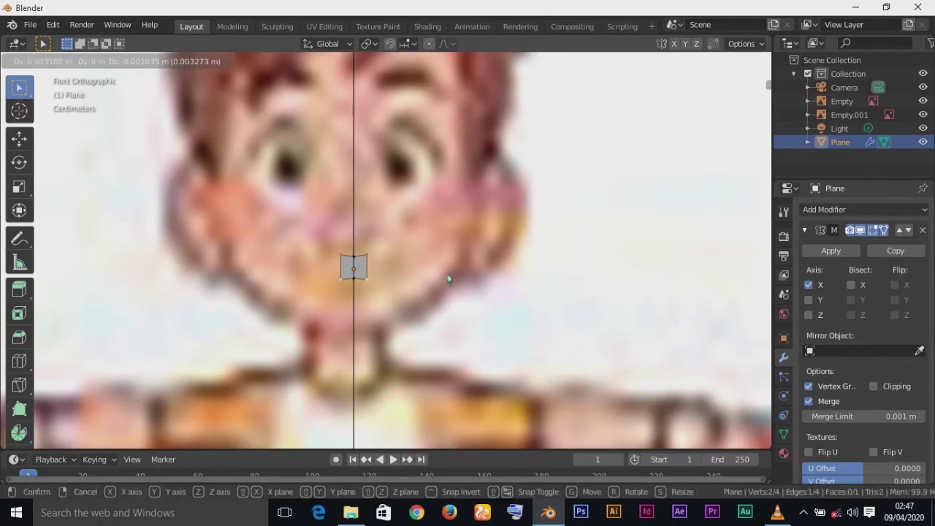
{"action": "right_click", "coordinate": [453, 280]}
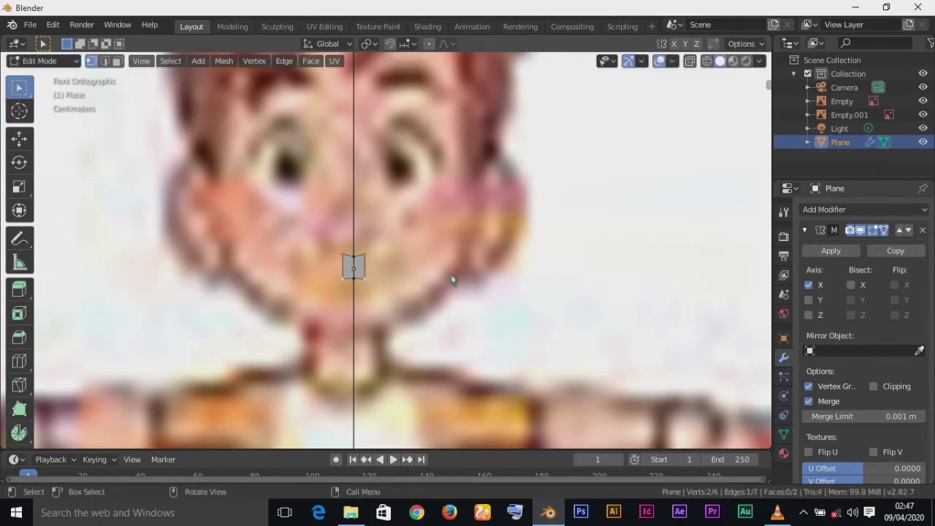
{"action": "key", "text": "e"}
{"action": "right_click", "coordinate": [453, 280]}
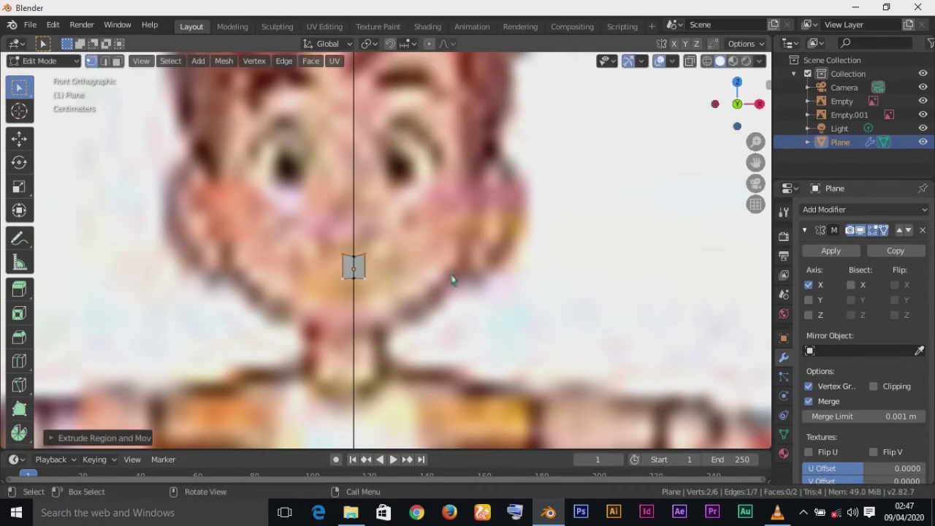
{"action": "key", "text": "g"}
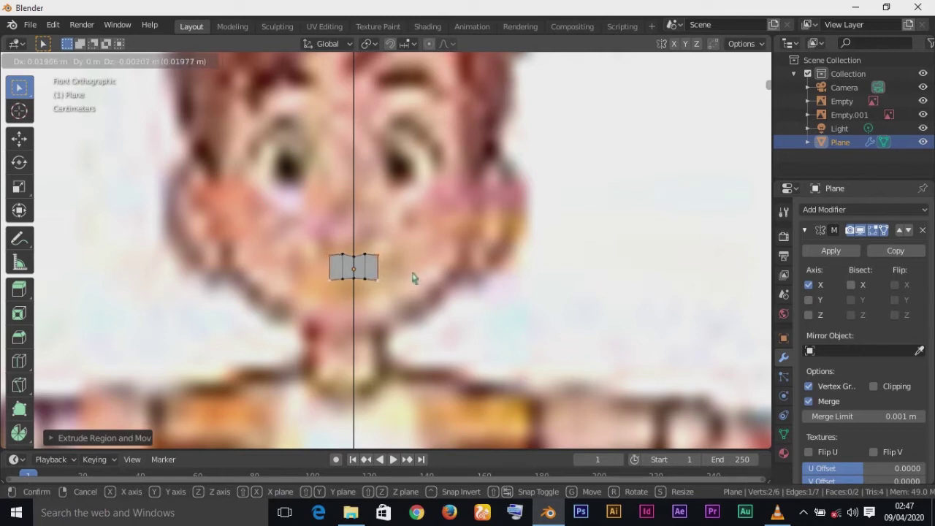
{"action": "left_click", "coordinate": [412, 279]}
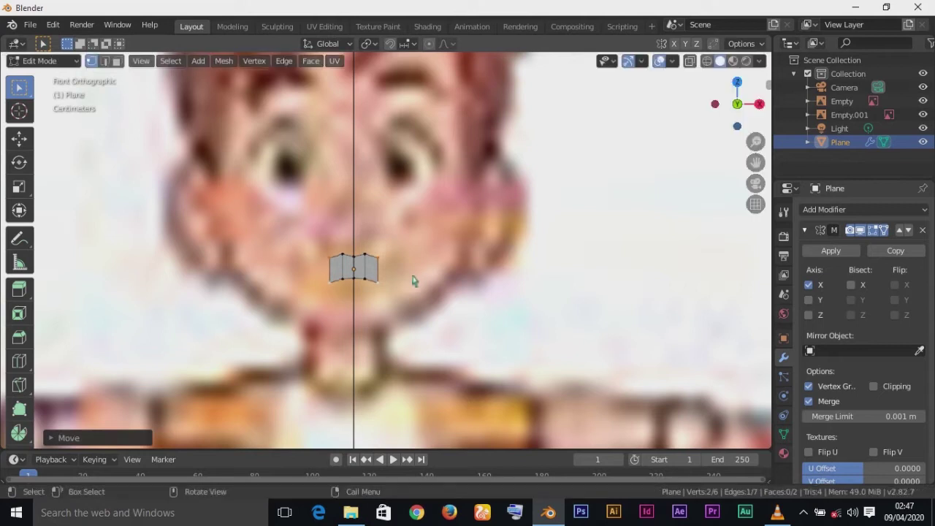
Step: Extrude the mouth strip's outer side edge about 0.02 m outward and slightly down, and rotate it about 33° to follow the lip curve
{"action": "key", "text": "e"}
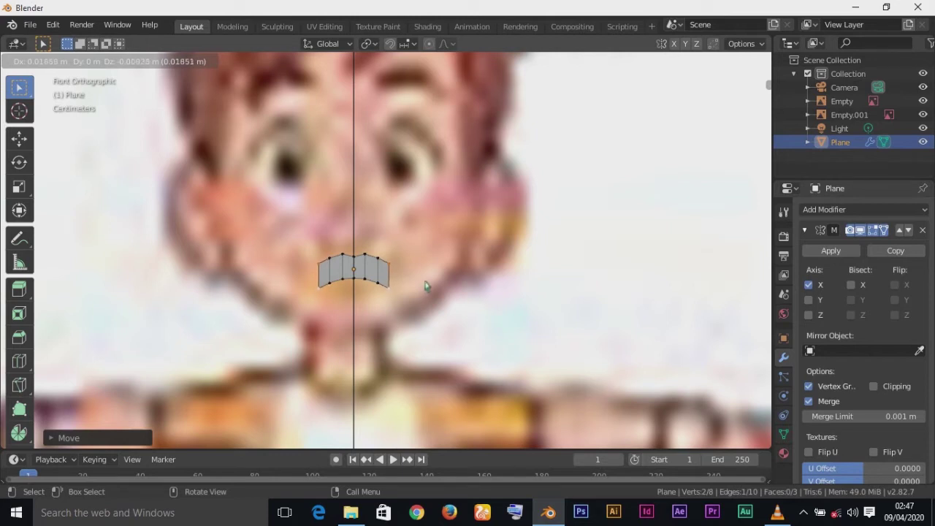
{"action": "left_click", "coordinate": [423, 287]}
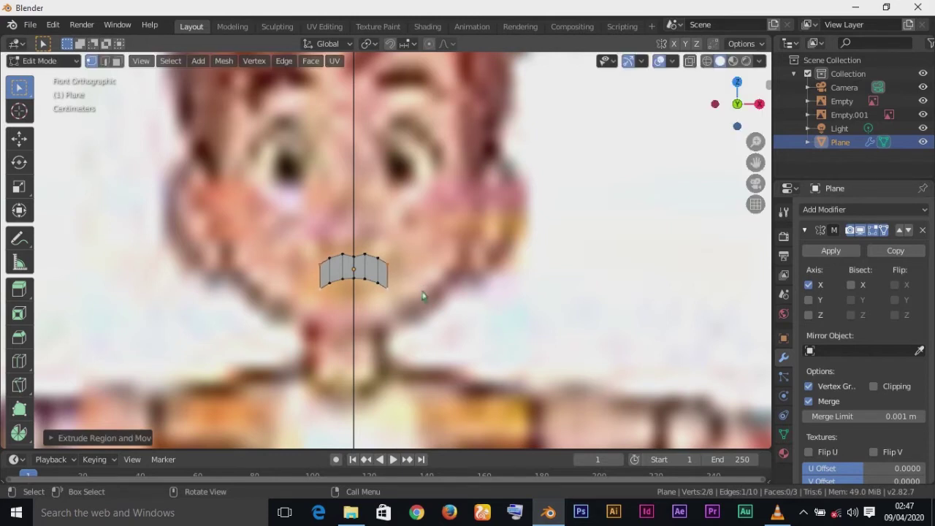
{"action": "key", "text": "r"}
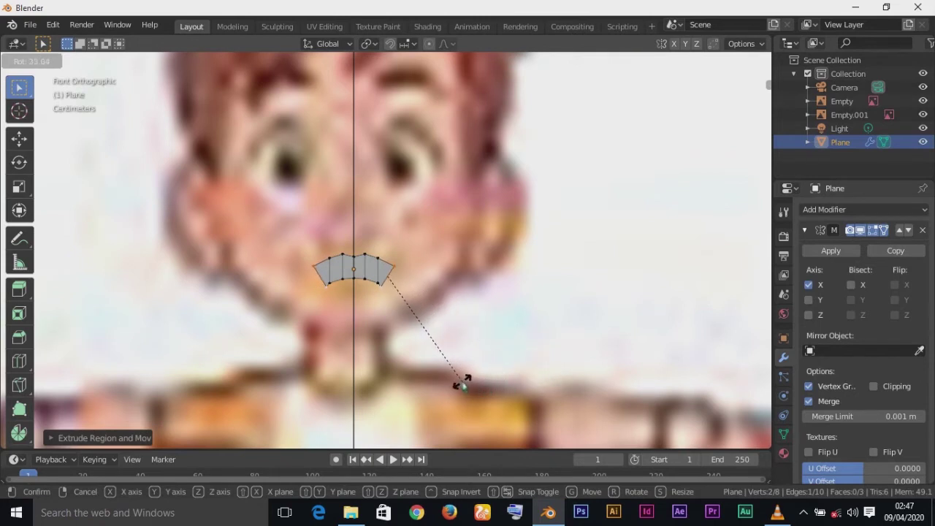
{"action": "left_click", "coordinate": [462, 382]}
{"action": "middle_click_drag", "start_coordinate": [462, 382], "coordinate": [463, 385]}
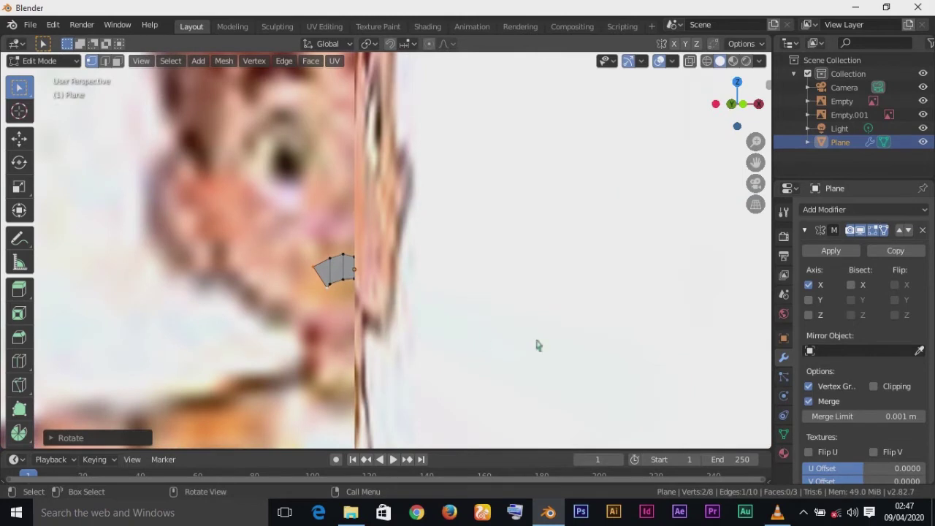
{"action": "key", "text": "KP_1"}
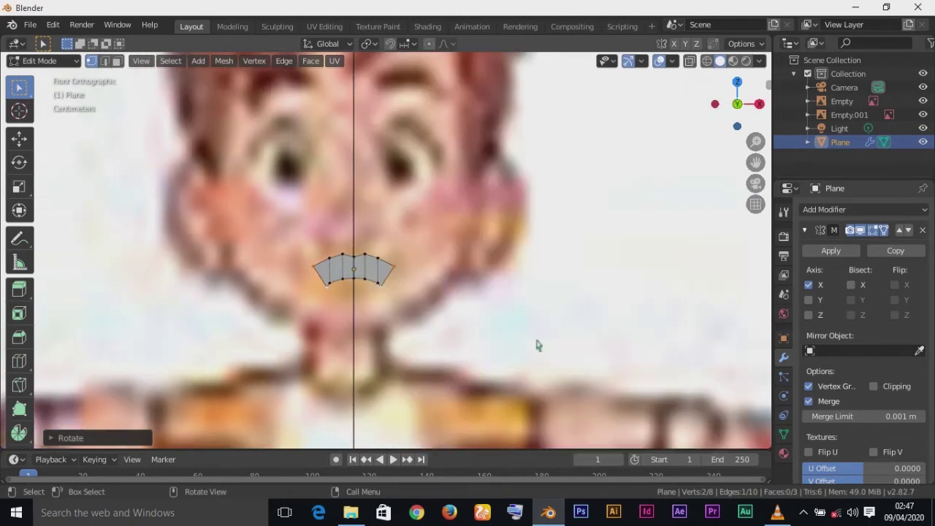
Step: Move the lower vertex of the edge next to the strip's outer end inward about 0.007 m along the X axis
{"action": "left_click", "coordinate": [379, 284]}
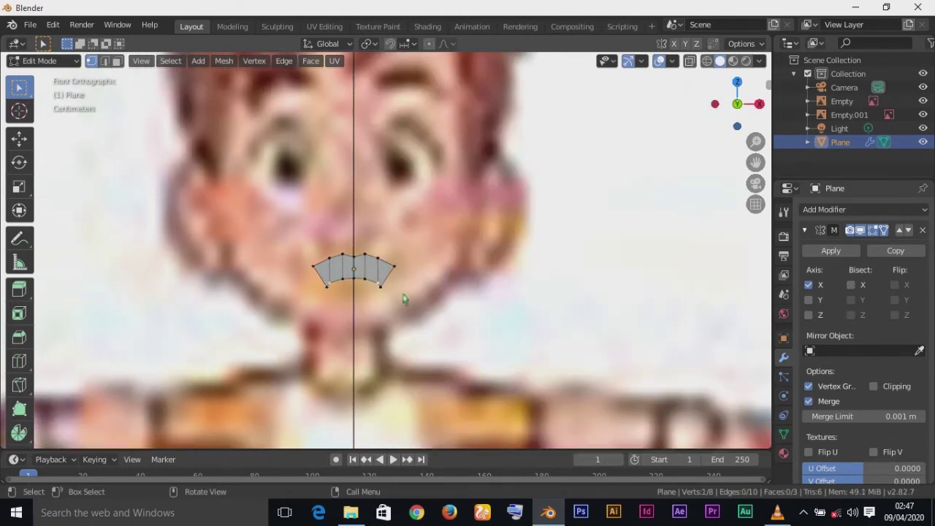
{"action": "key", "text": "g"}
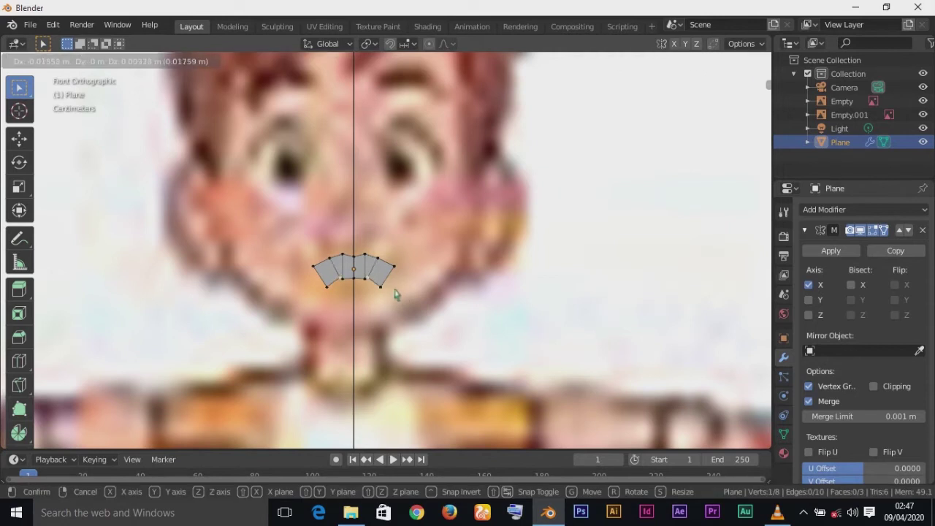
{"action": "left_click", "coordinate": [395, 295]}
{"action": "key", "text": "g"}
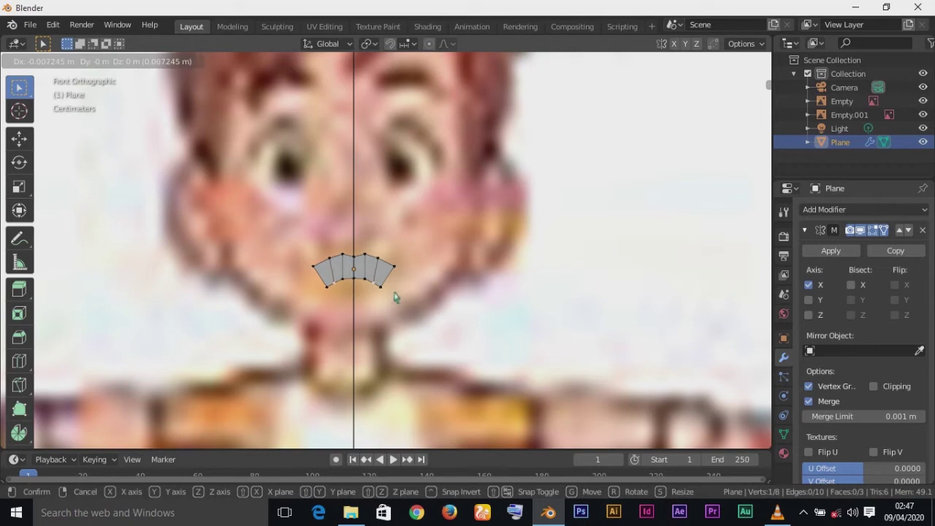
{"action": "left_click", "coordinate": [395, 294]}
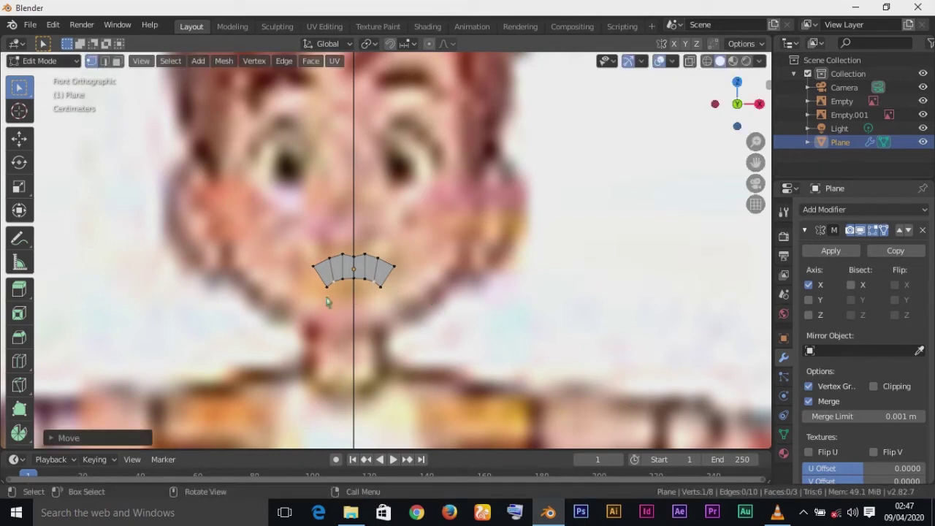
Step: Move the strip's outer upper corner vertex and the upper vertex beside it outward and down to round the arc
{"action": "left_click", "coordinate": [317, 267]}
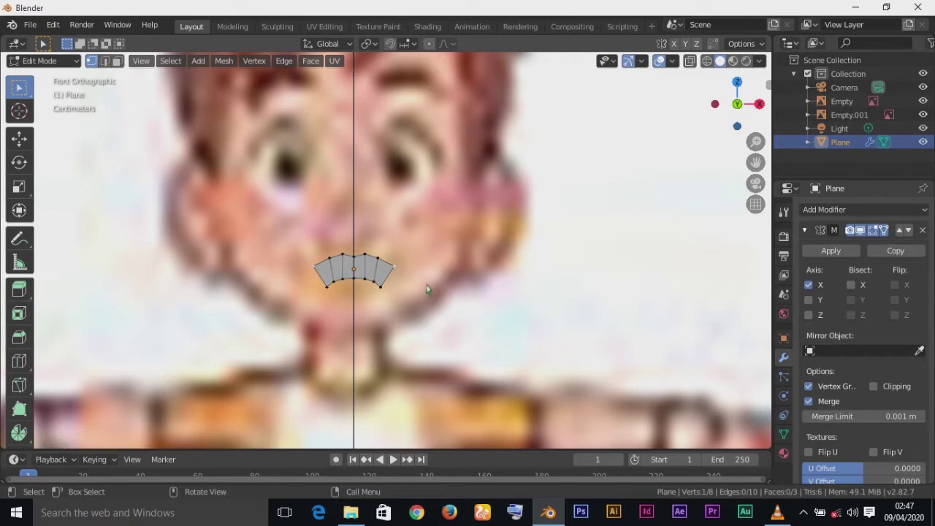
{"action": "key", "text": "g"}
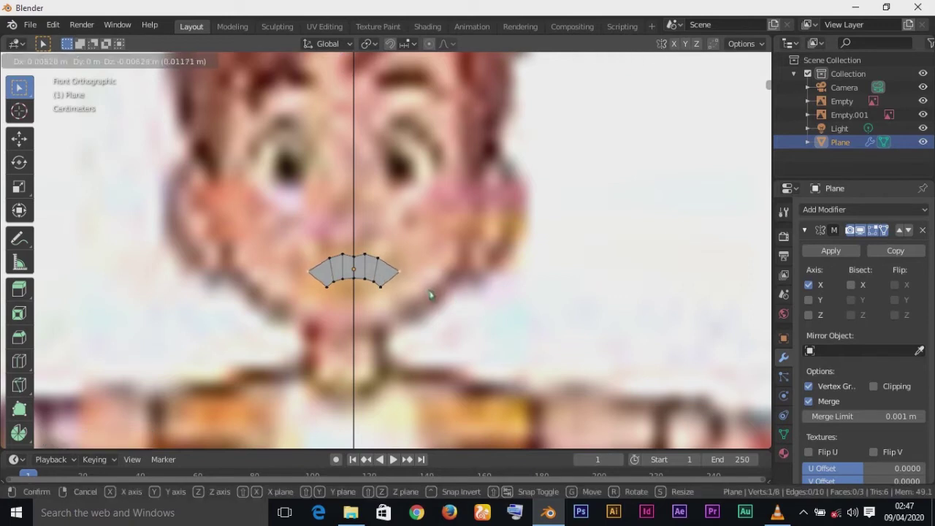
{"action": "left_click", "coordinate": [429, 296]}
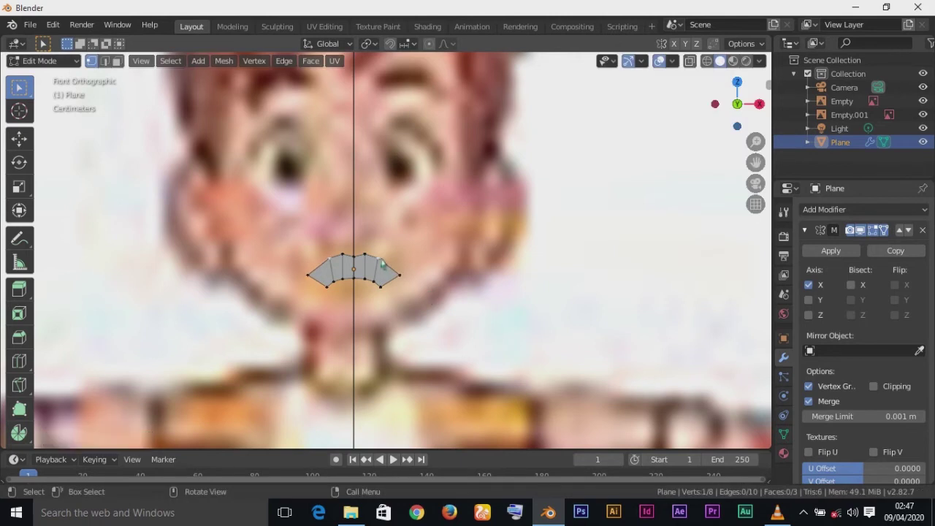
{"action": "key", "text": "g"}
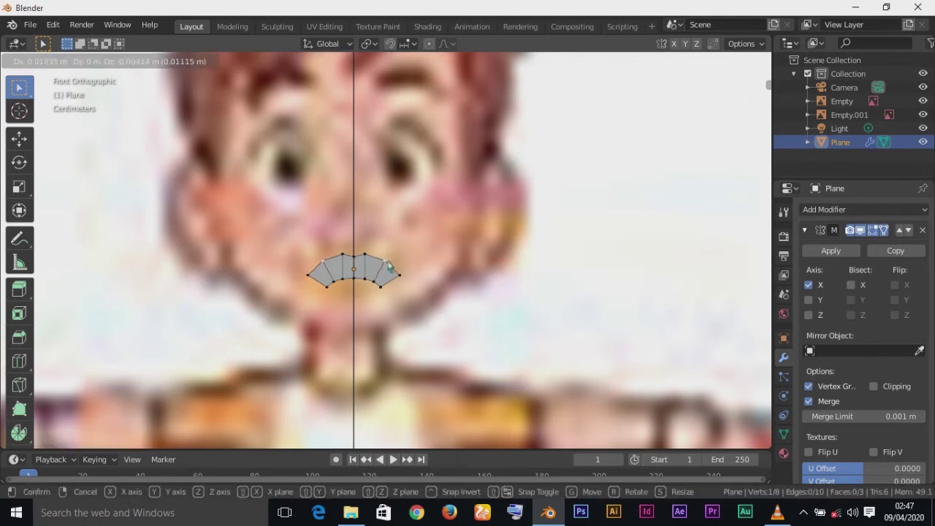
{"action": "left_click", "coordinate": [389, 268]}
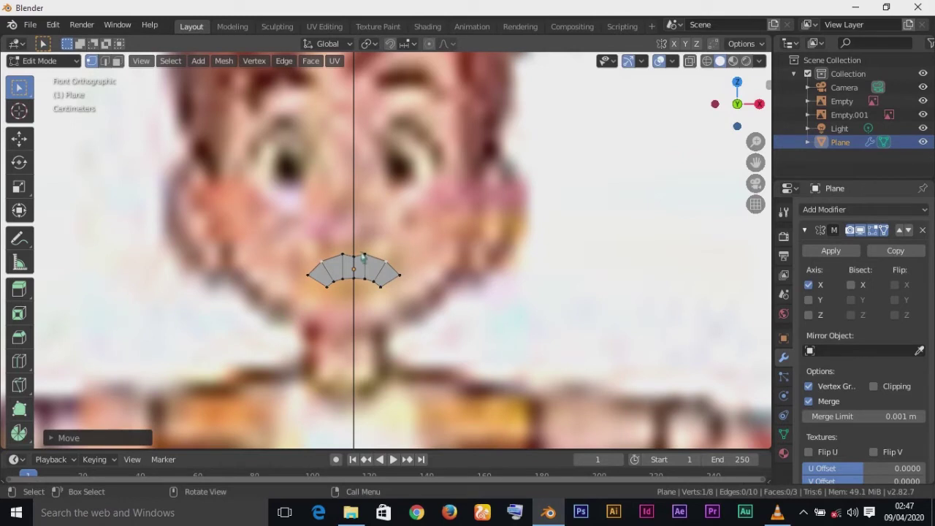
Step: Shift the upper vertex beside the centre outward and raise the upper centre vertex about 0.004 m to smooth the top of the arc
{"action": "left_click", "coordinate": [366, 258]}
{"action": "key", "text": "g"}
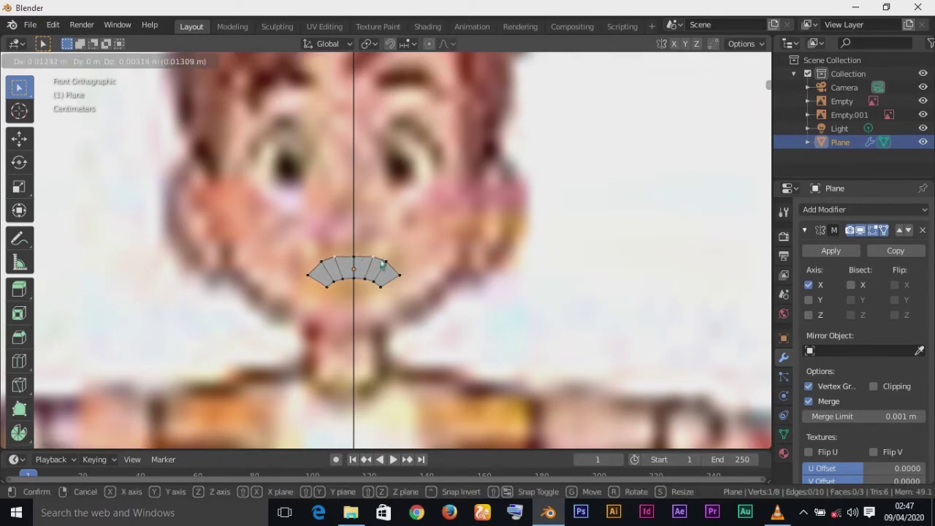
{"action": "left_click", "coordinate": [362, 266]}
{"action": "left_click", "coordinate": [360, 267]}
{"action": "key", "text": "g"}
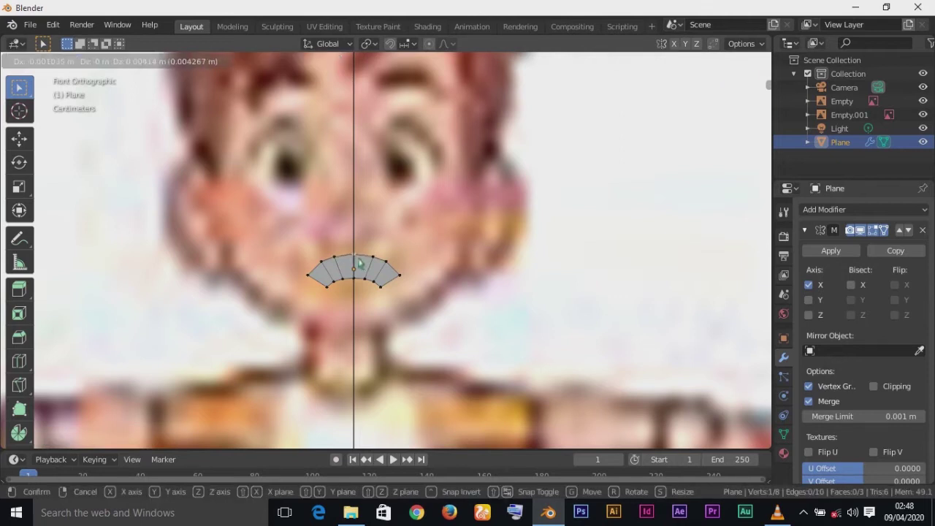
{"action": "left_click", "coordinate": [359, 264]}
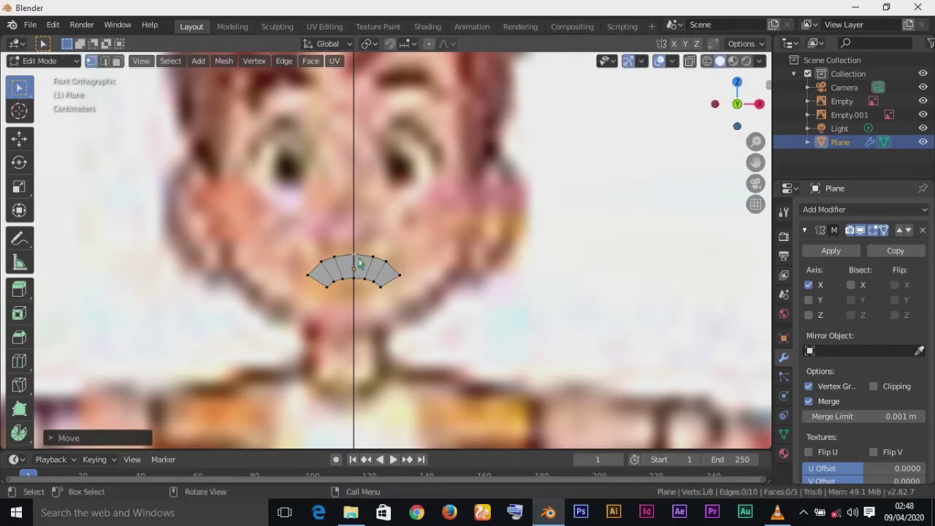
Step: Extrude the arc's outer end edge about 0.017 m downward and rotate it nearly horizontal at the corner of the mouth
{"action": "left_click", "coordinate": [399, 286], "text": "shift"}
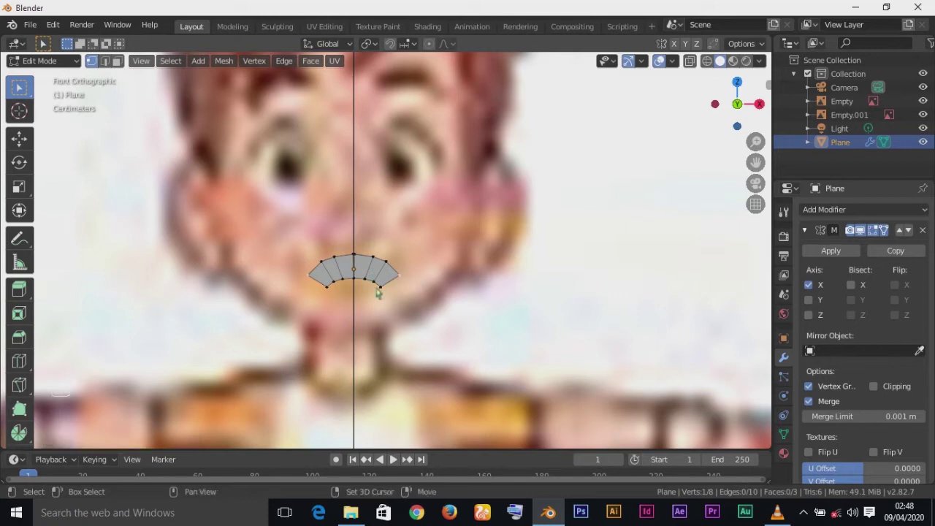
{"action": "key", "text": "e"}
{"action": "left_click", "coordinate": [413, 305]}
{"action": "key", "text": "g"}
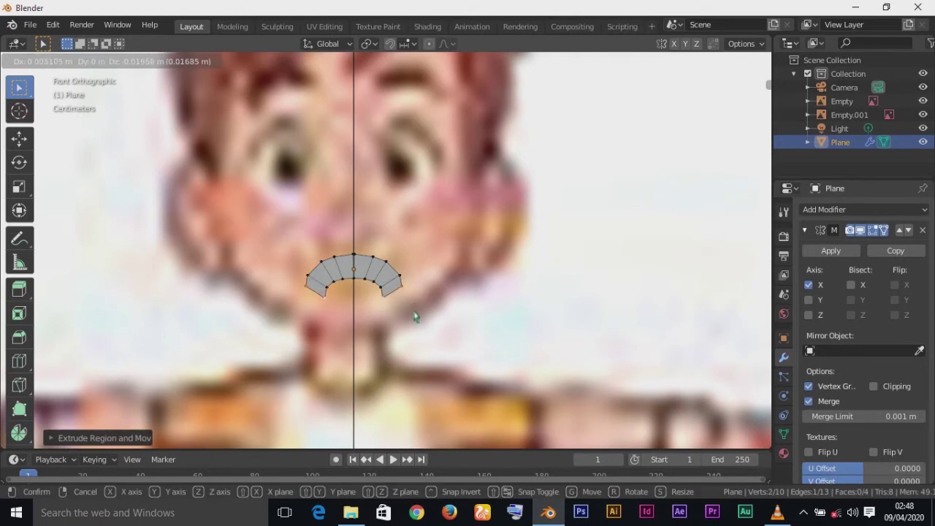
{"action": "left_click", "coordinate": [416, 319]}
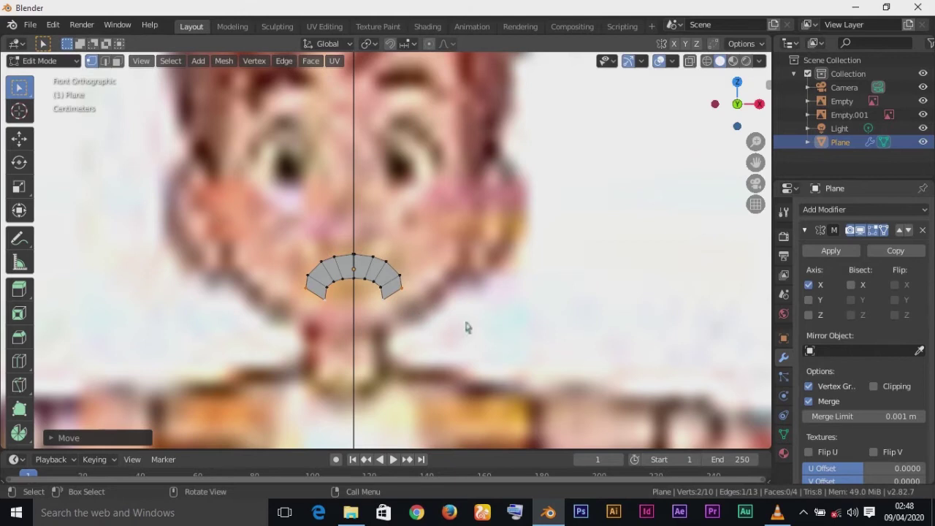
{"action": "key", "text": "r"}
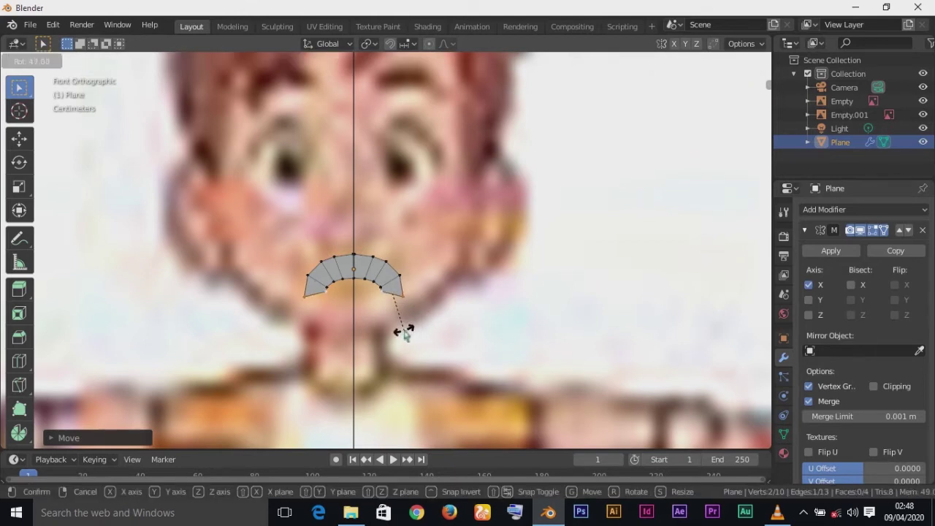
{"action": "left_click", "coordinate": [407, 333]}
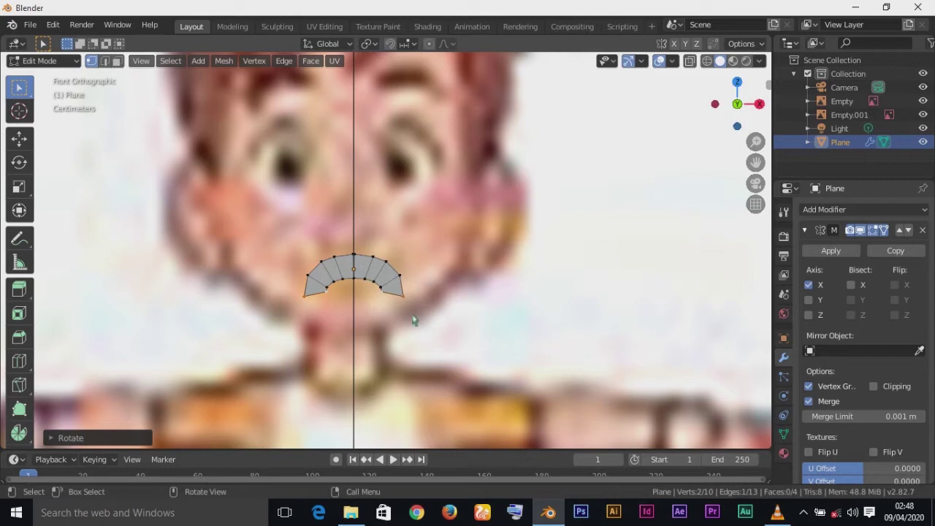
Step: Extrude the end edge about 0.02 m down and inward beneath the mouth corner, and rotate it to follow the curve
{"action": "key", "text": "e"}
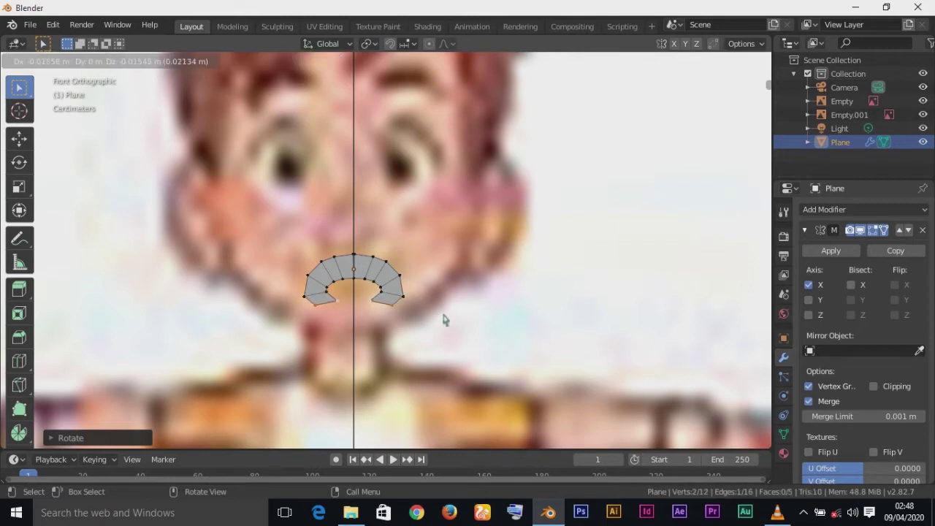
{"action": "left_click", "coordinate": [441, 319]}
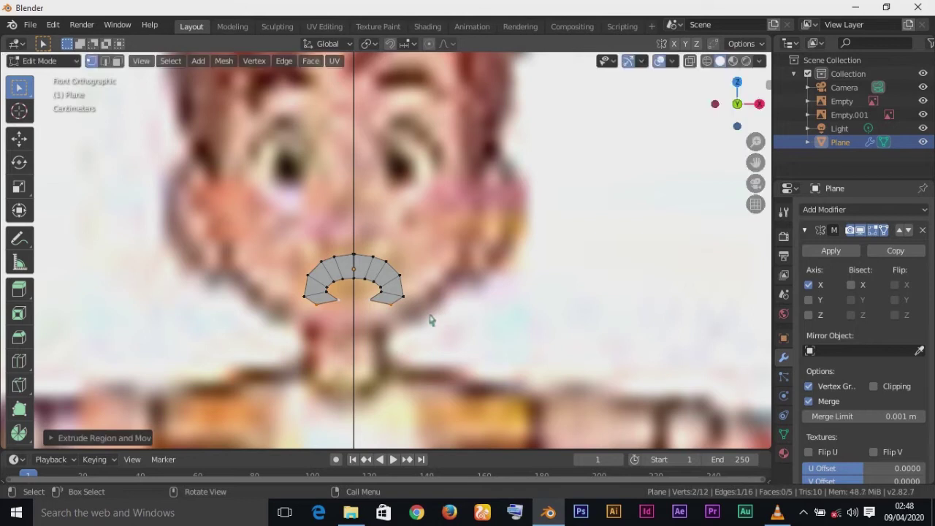
{"action": "key", "text": "r"}
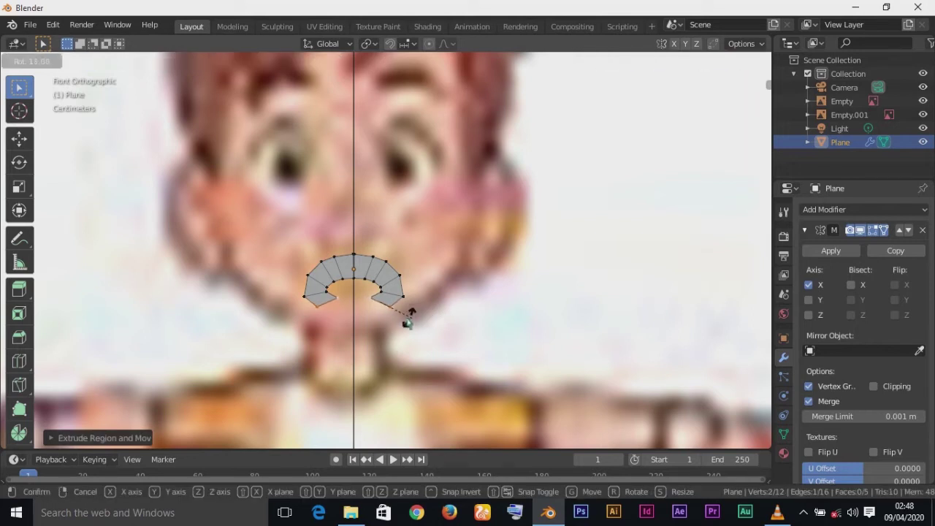
{"action": "left_click", "coordinate": [398, 326]}
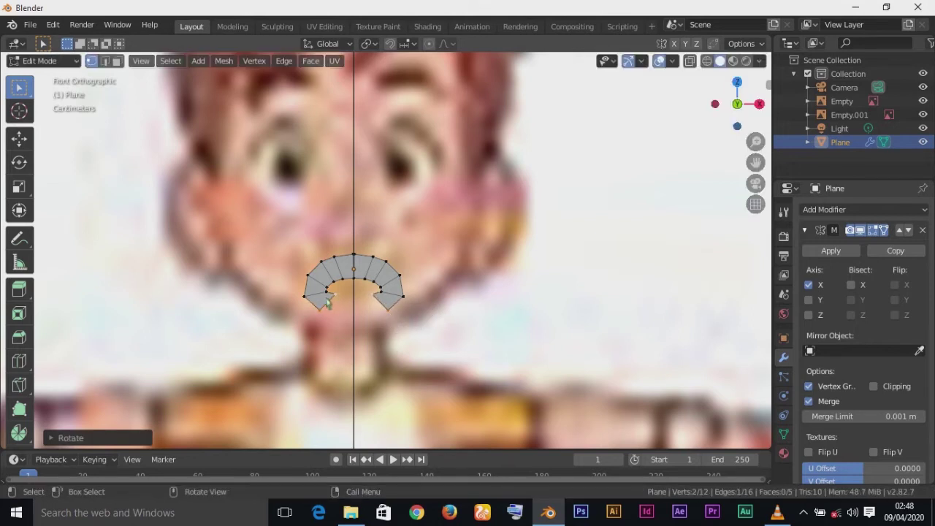
Step: Adjust the outer and inner vertices of the new end edge by small moves to even out the curve below the mouth corner
{"action": "left_click", "coordinate": [332, 325]}
{"action": "key", "text": "g"}
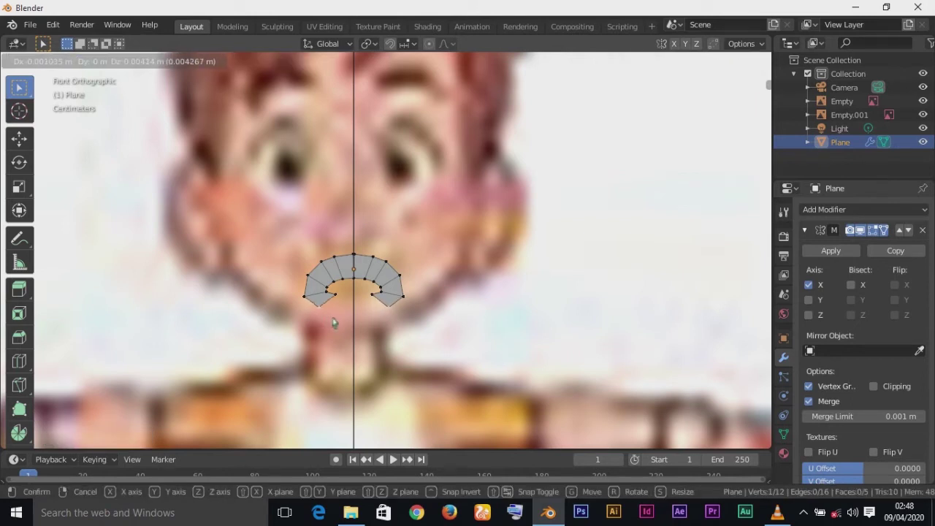
{"action": "left_click", "coordinate": [335, 322]}
{"action": "left_click", "coordinate": [338, 295]}
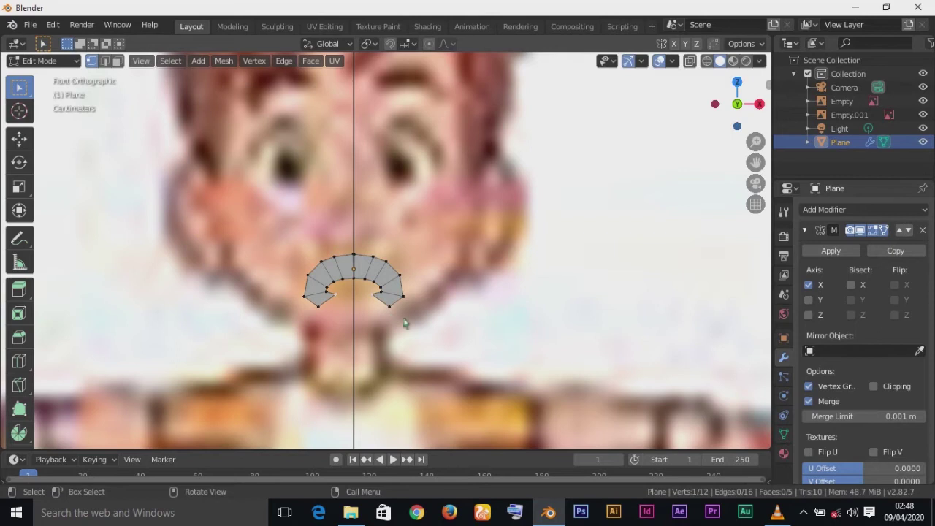
{"action": "key", "text": "g"}
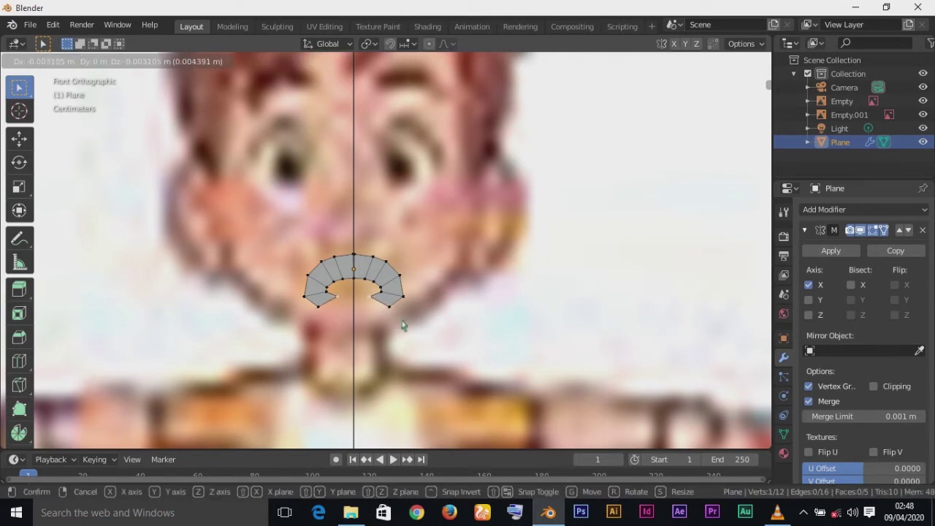
{"action": "left_click", "coordinate": [404, 324]}
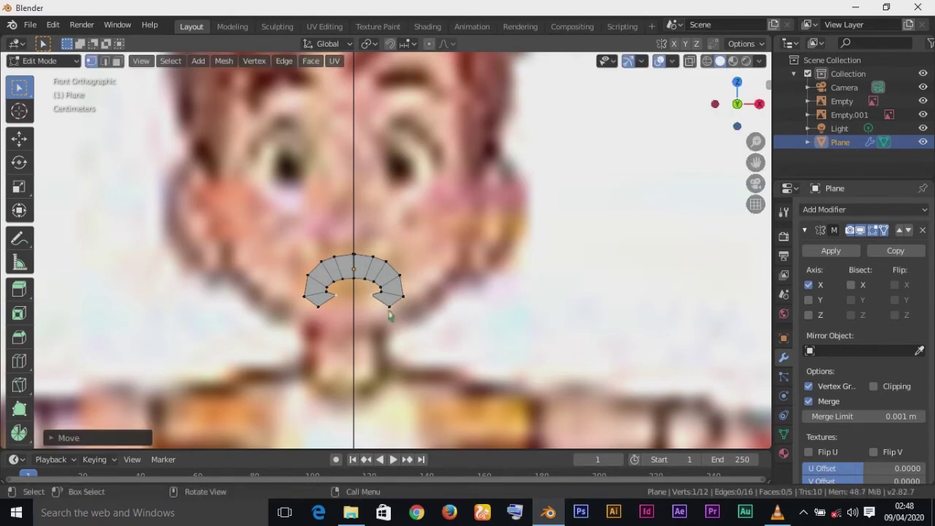
Step: Extrude the end edge about 0.017 m inward along the lower lip and rotate it toward vertical
{"action": "left_click", "coordinate": [395, 315], "text": "shift"}
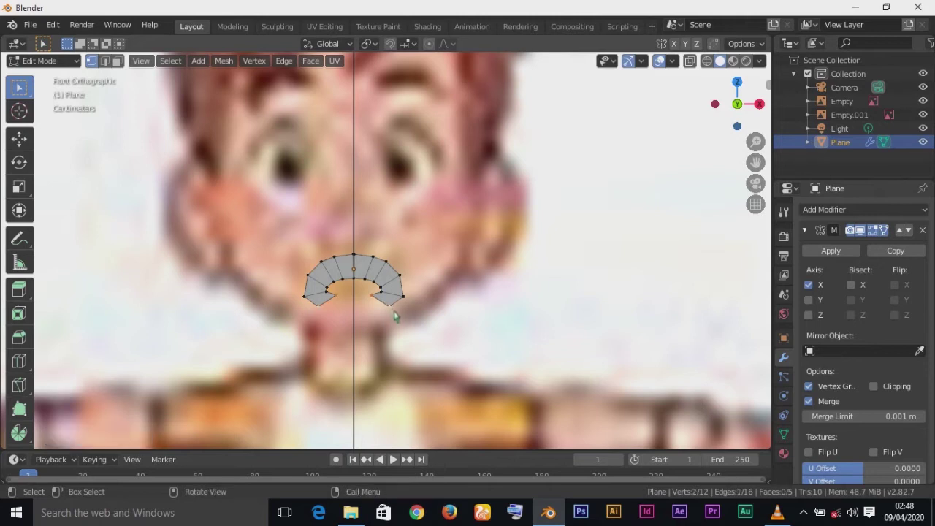
{"action": "key", "text": "r"}
{"action": "key", "text": "Escape"}
{"action": "key", "text": "e"}
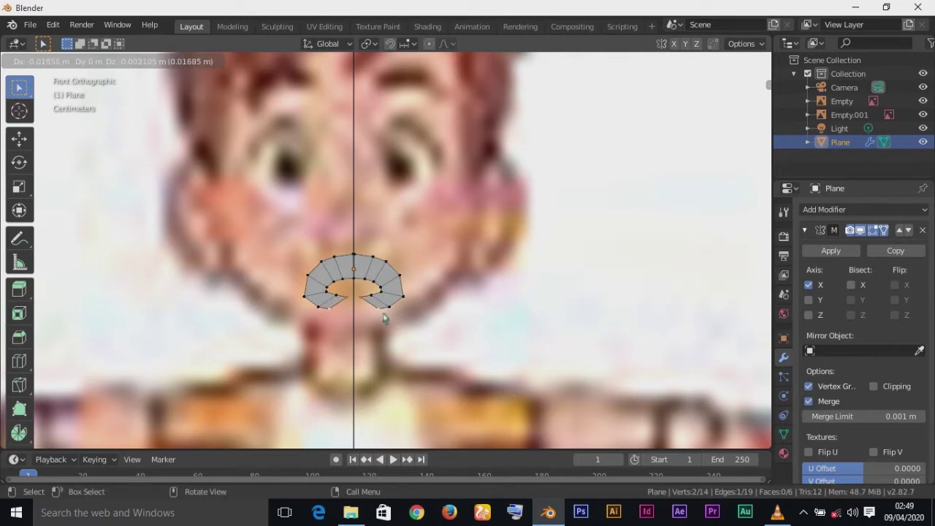
{"action": "left_click", "coordinate": [385, 317]}
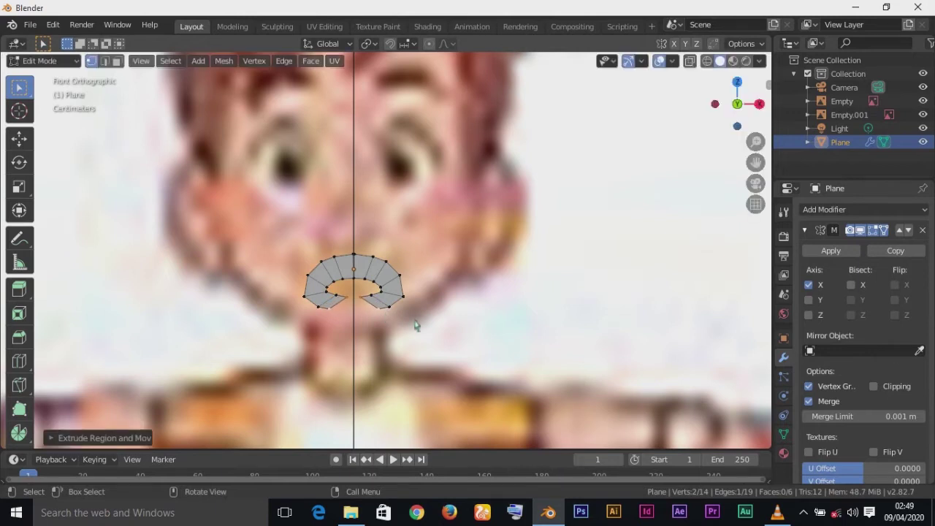
{"action": "key", "text": "r"}
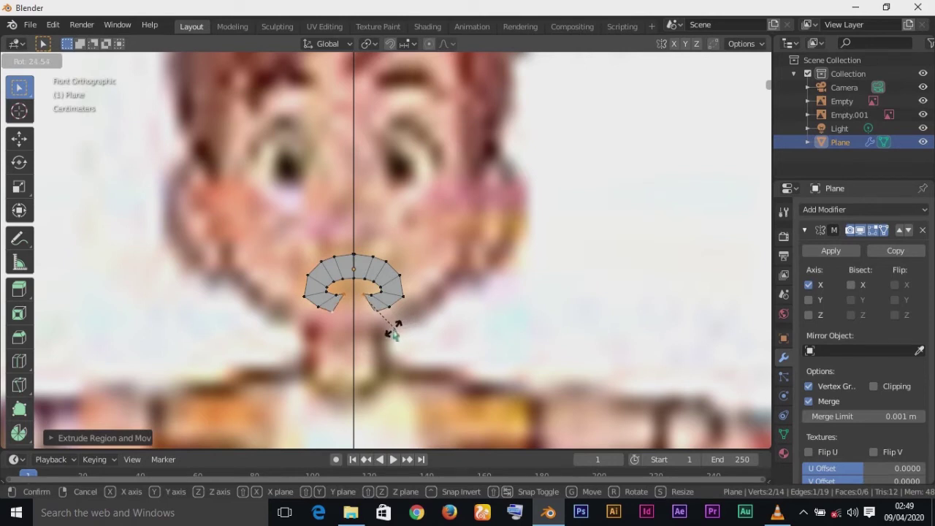
{"action": "left_click", "coordinate": [389, 340]}
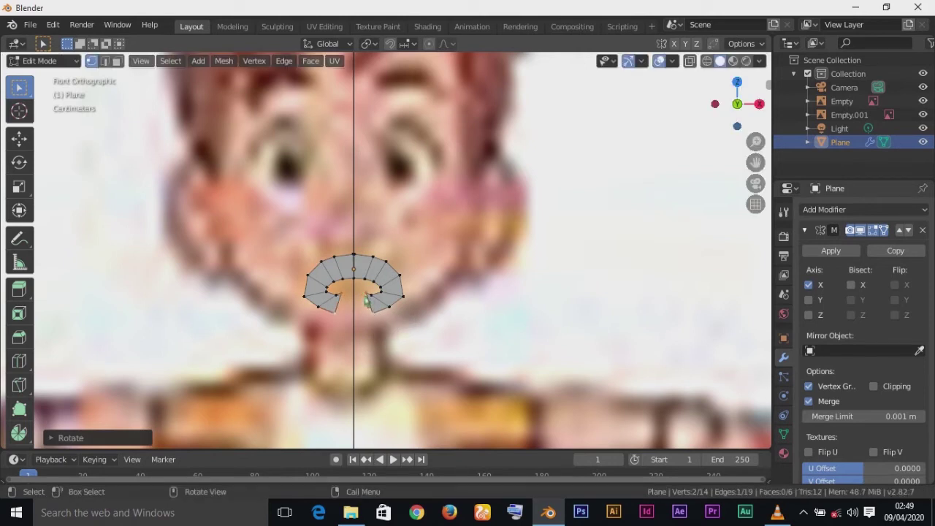
Step: Reposition the inner vertex of the lower-lip end edge and its neighbouring inner vertex by small moves to even out the mouth opening
{"action": "left_click", "coordinate": [366, 298]}
{"action": "key", "text": "g"}
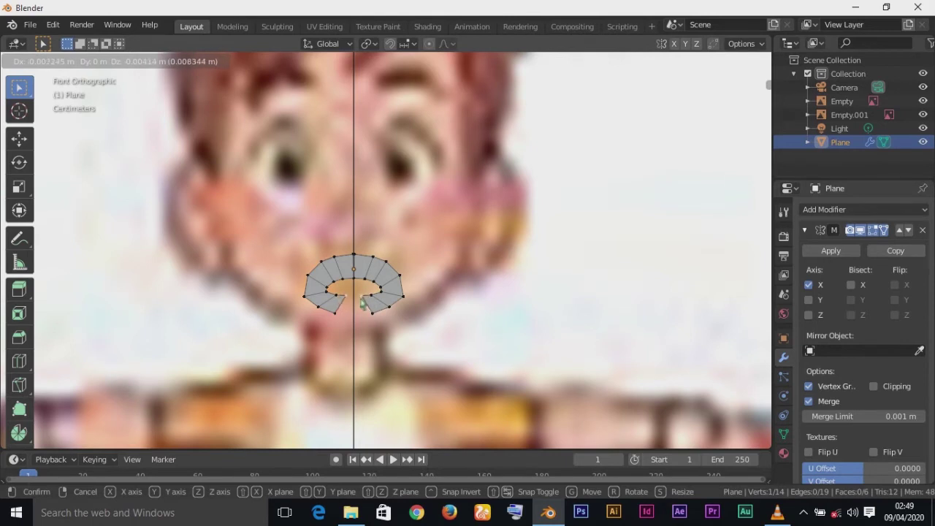
{"action": "left_click", "coordinate": [365, 303]}
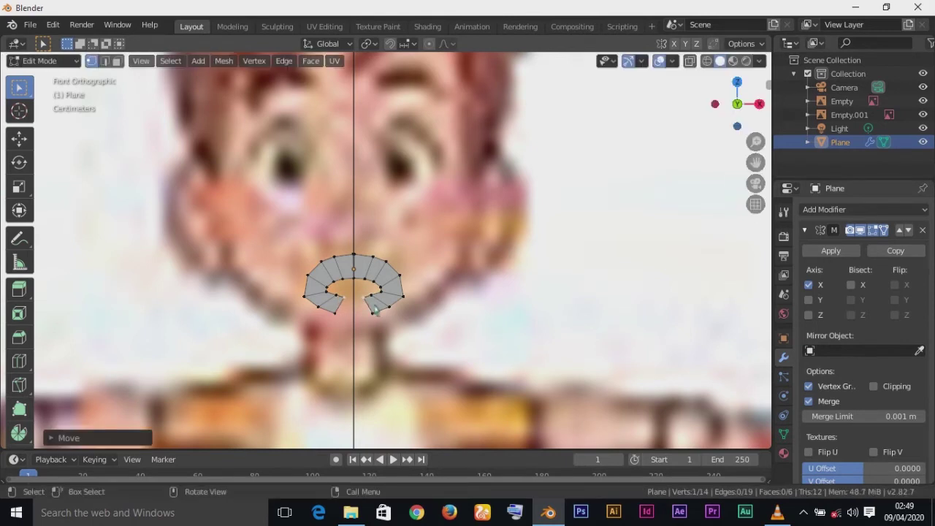
{"action": "key", "text": "g"}
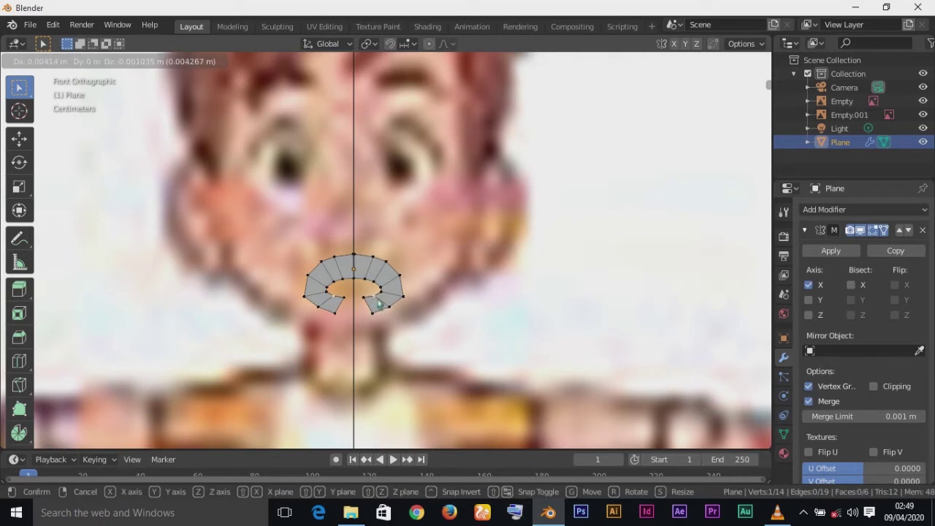
{"action": "left_click", "coordinate": [393, 309]}
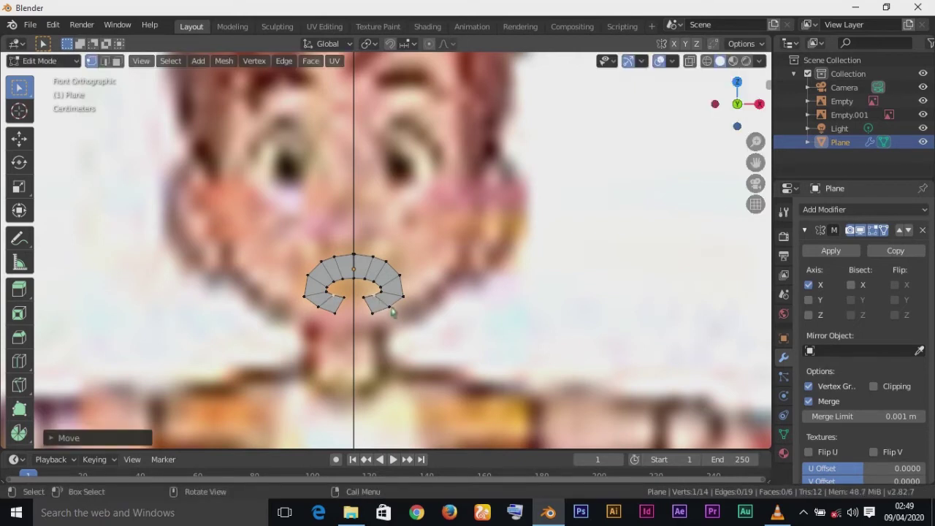
Step: Move the outer vertex of the end edge inward about 0.009 m, plus about 0.004 m inward and up, to make the edge vertical
{"action": "left_click", "coordinate": [338, 319]}
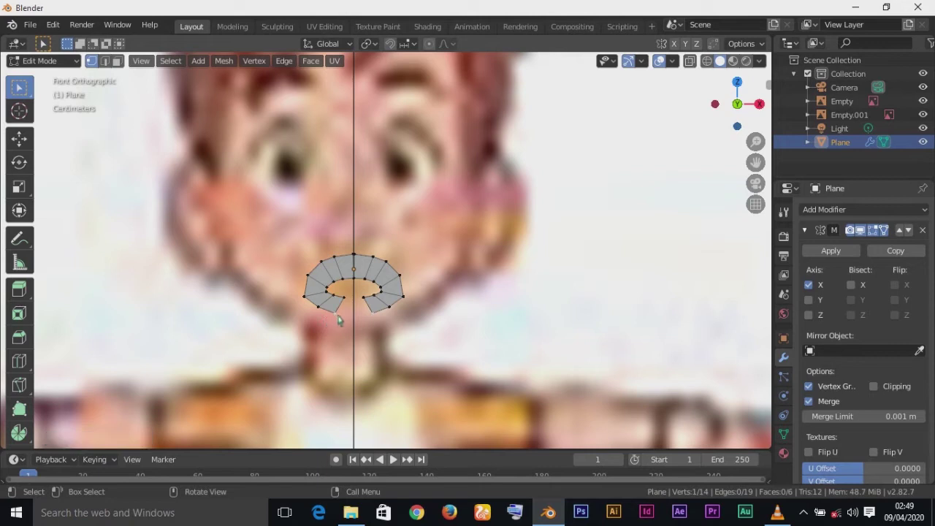
{"action": "key", "text": "g"}
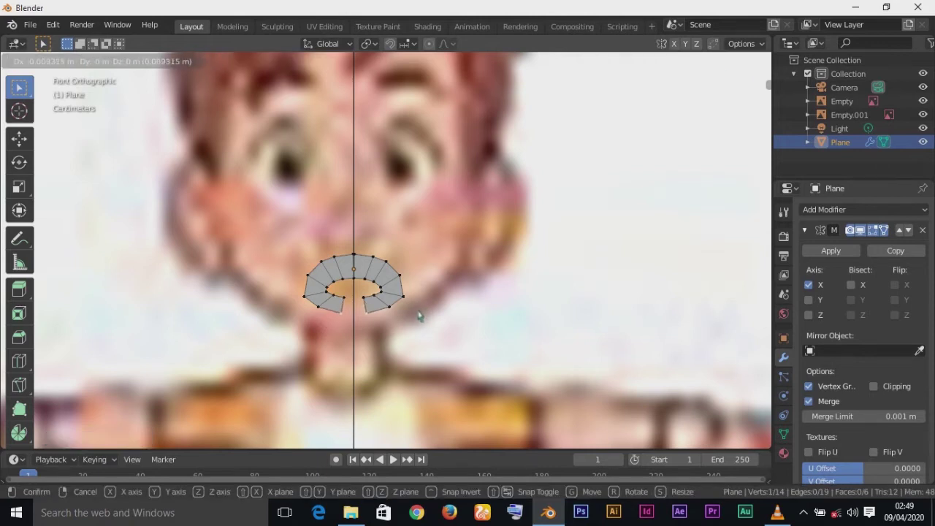
{"action": "left_click", "coordinate": [419, 315]}
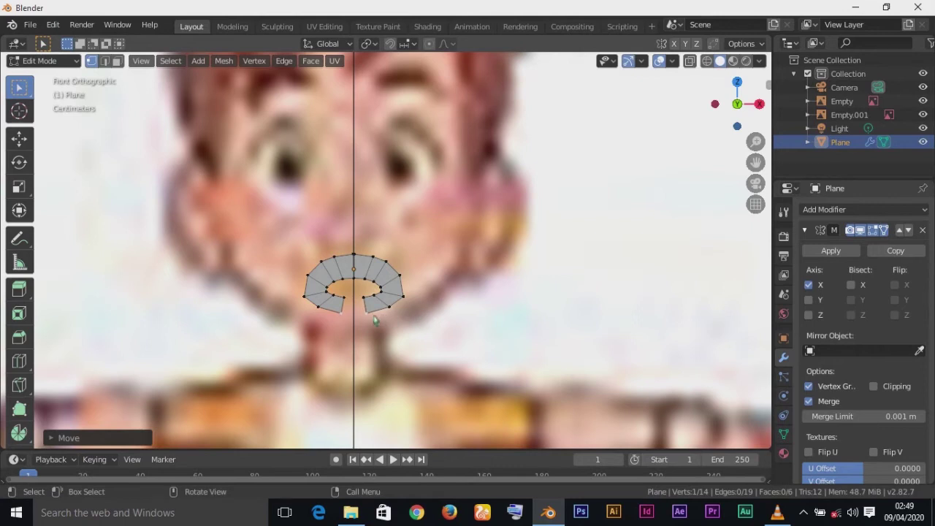
{"action": "key", "text": "g"}
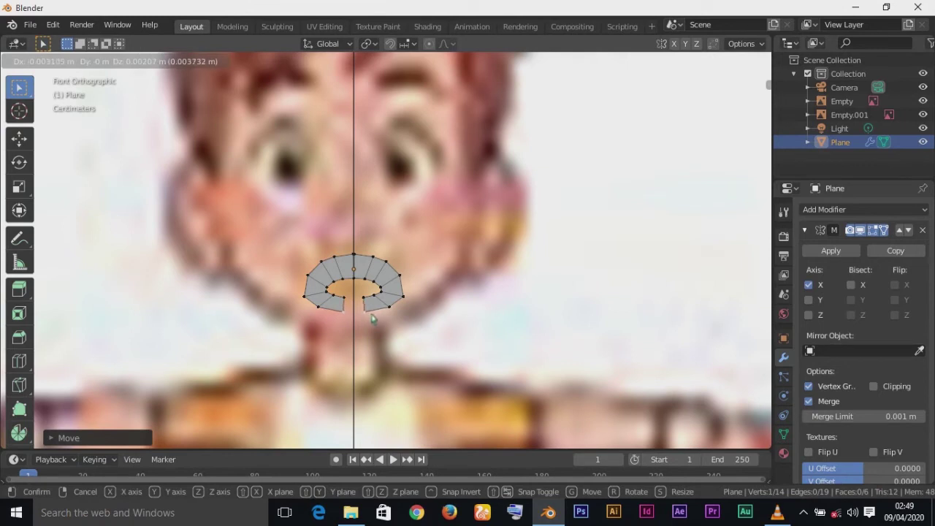
{"action": "left_click", "coordinate": [371, 309]}
Step: Extrude the lower-lip end edge about 0.017 m inward to the centre line
{"action": "left_click", "coordinate": [365, 308], "text": "shift"}
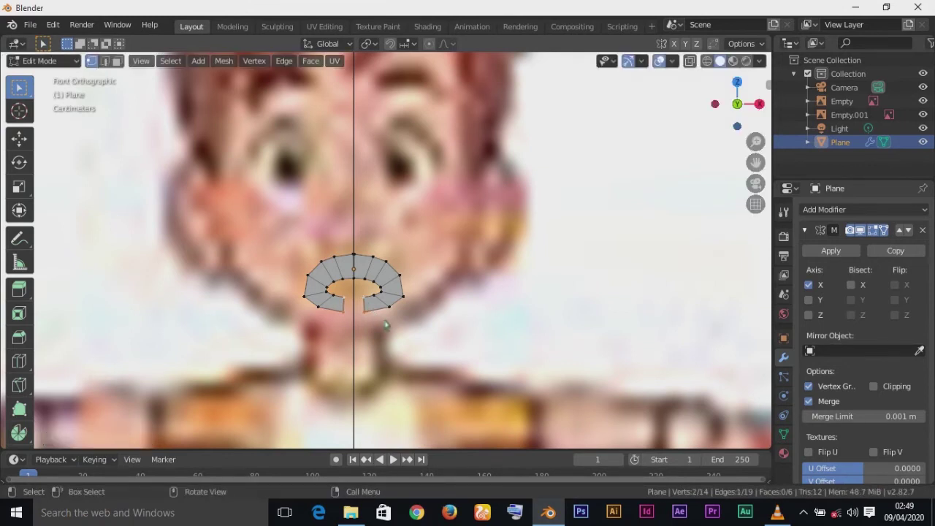
{"action": "key", "text": "e"}
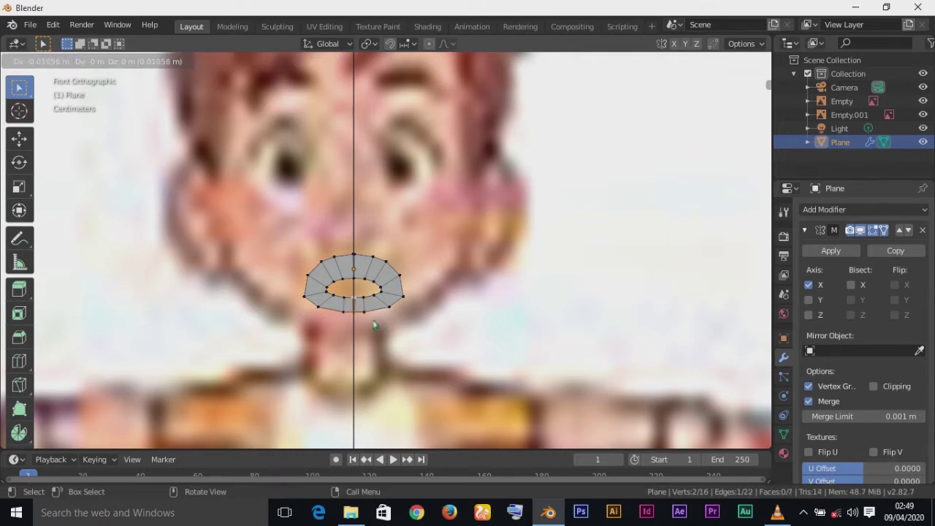
{"action": "left_click", "coordinate": [374, 324]}
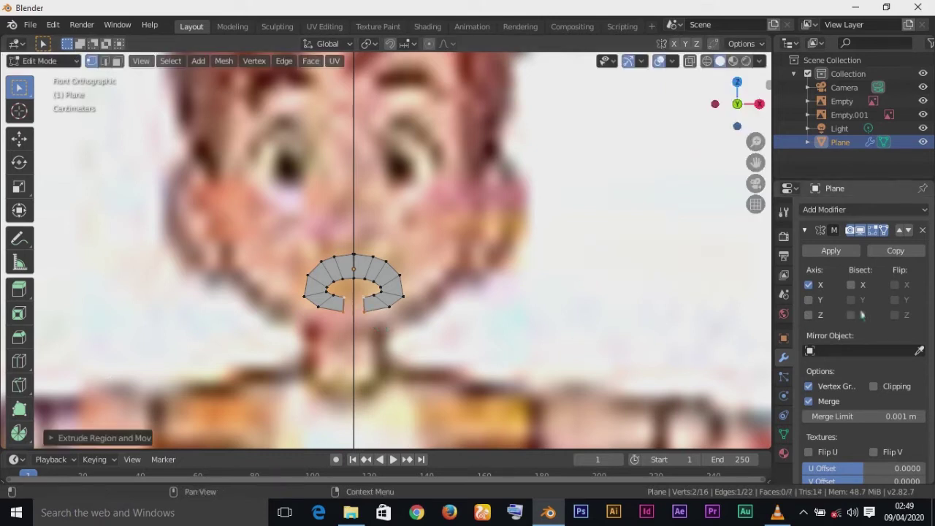
Step: Enable Clipping in the Mirror modifier and move the new end edge onto the mirror line to close the ring
{"action": "left_click", "coordinate": [873, 387]}
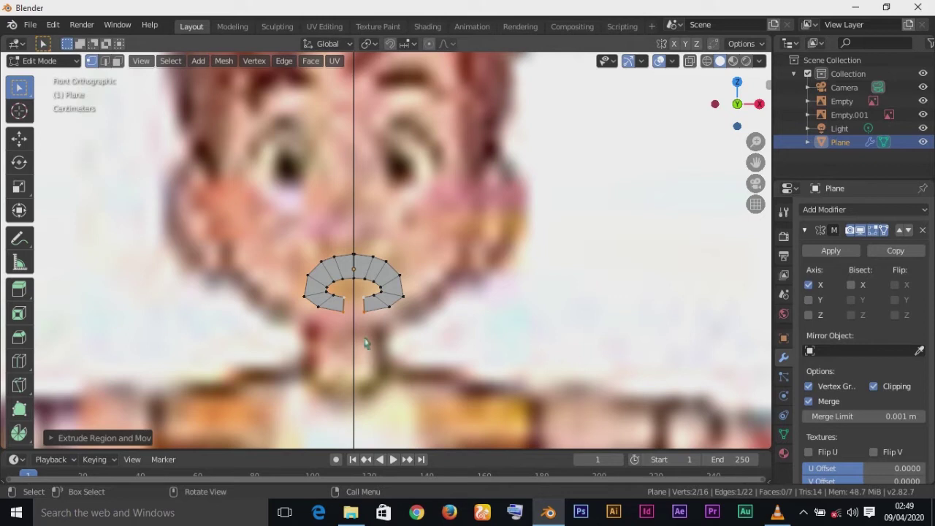
{"action": "key", "text": "g"}
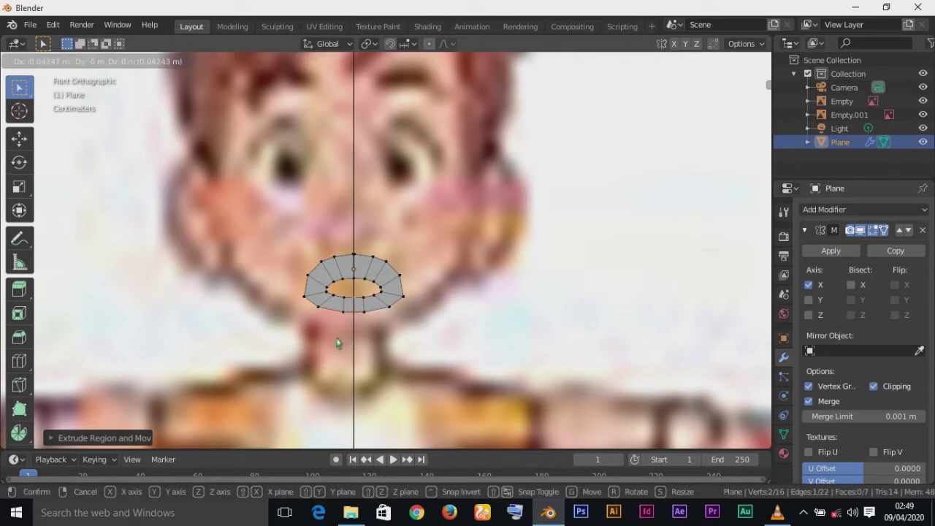
{"action": "left_click", "coordinate": [338, 342]}
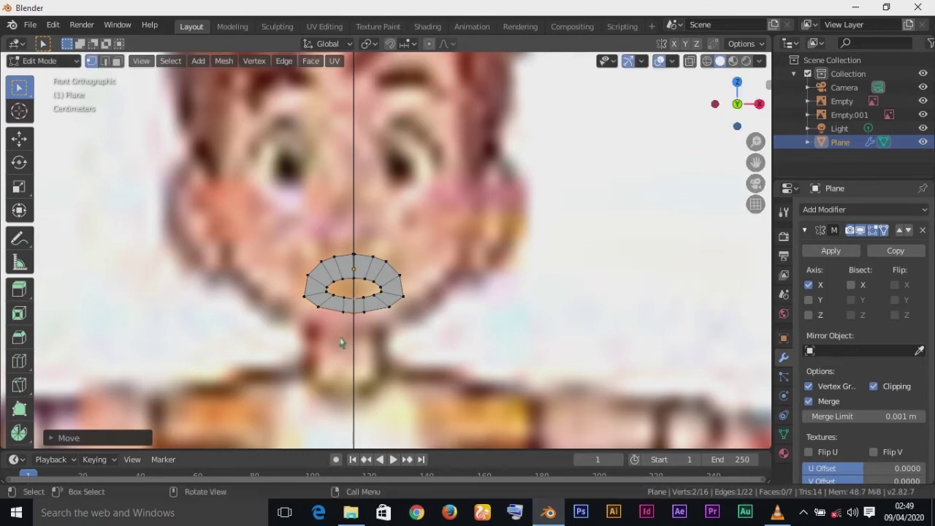
Step: Snap the outer and inner vertices of the upper lip's centre edge to the mirror line with minimal moves
{"action": "scroll", "coordinate": [420, 294], "scroll_direction": "up", "scroll_amount": 4}
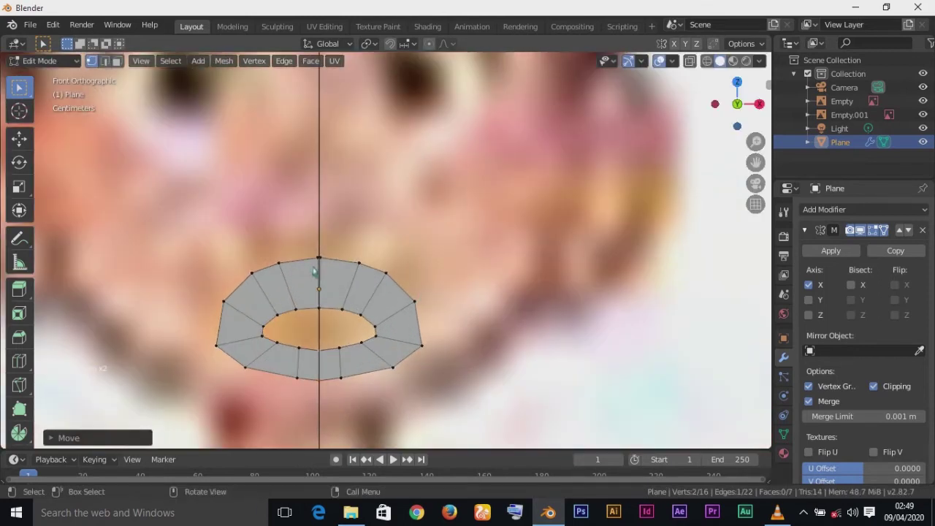
{"action": "left_click", "coordinate": [328, 268]}
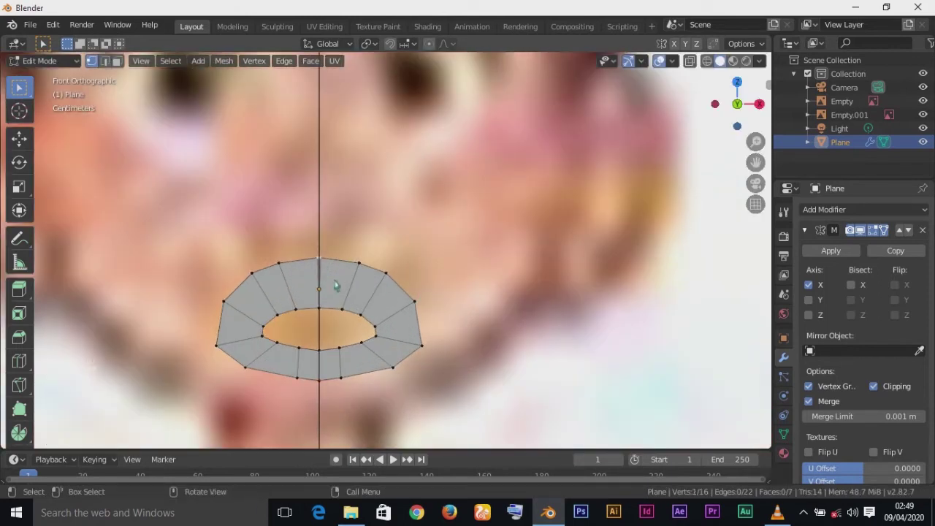
{"action": "key", "text": "g"}
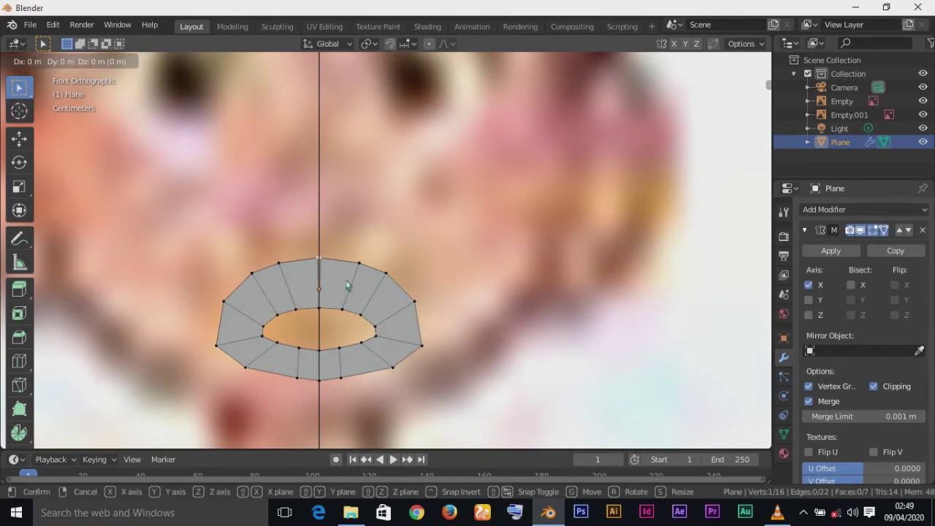
{"action": "left_click", "coordinate": [367, 287]}
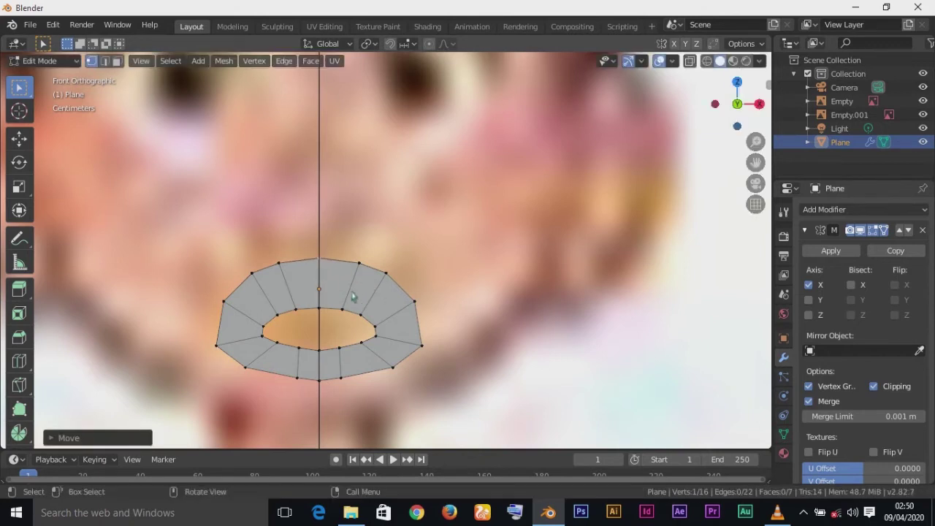
{"action": "key", "text": "g"}
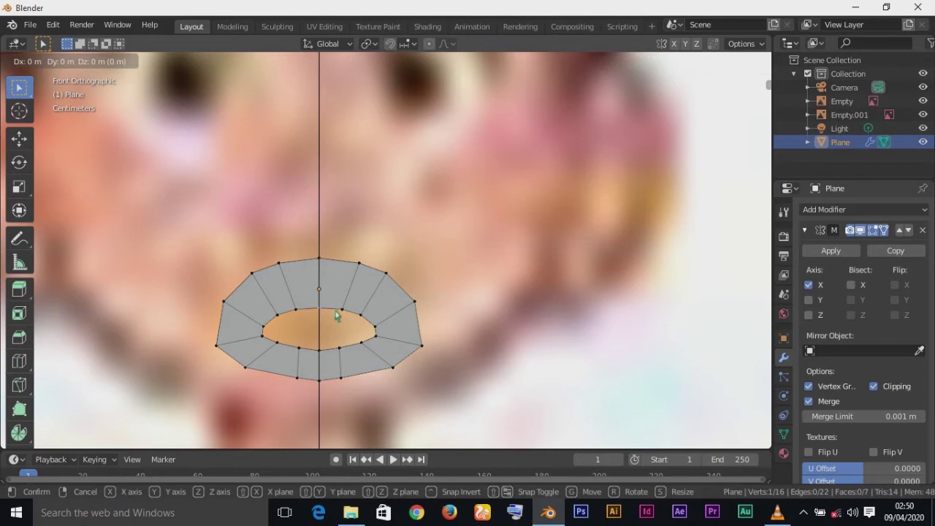
{"action": "left_click", "coordinate": [348, 312]}
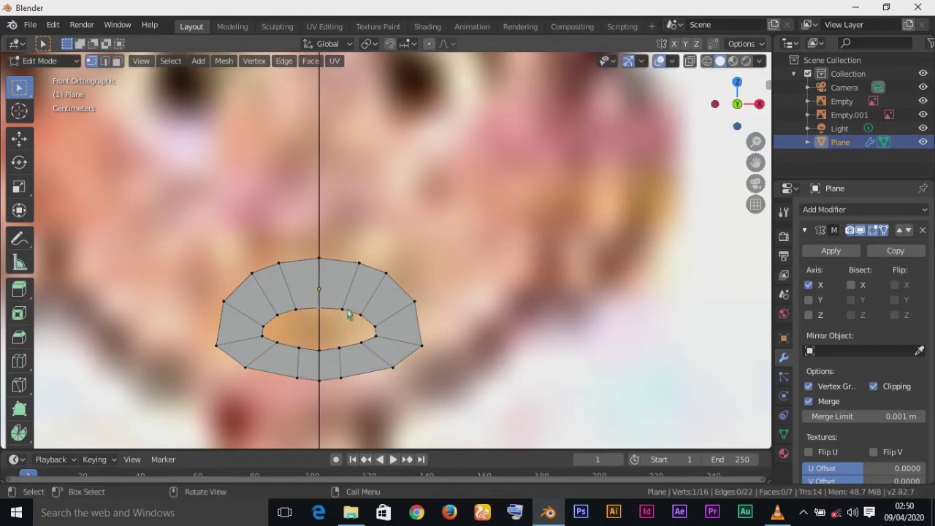
Step: Scale the inner edge loop of the mouth slightly and flatten it along the Z axis to narrow the opening
{"action": "scroll", "coordinate": [422, 307], "scroll_direction": "down", "scroll_amount": 3}
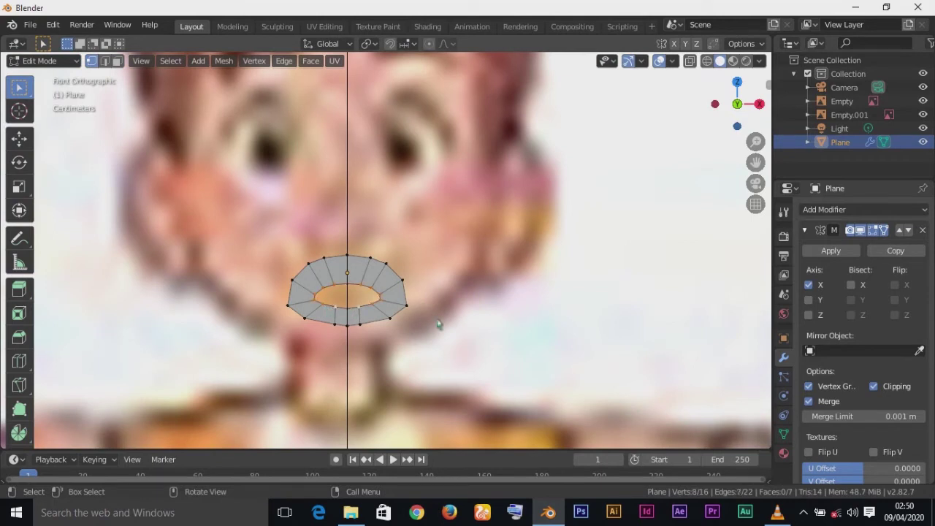
{"action": "key", "text": "s"}
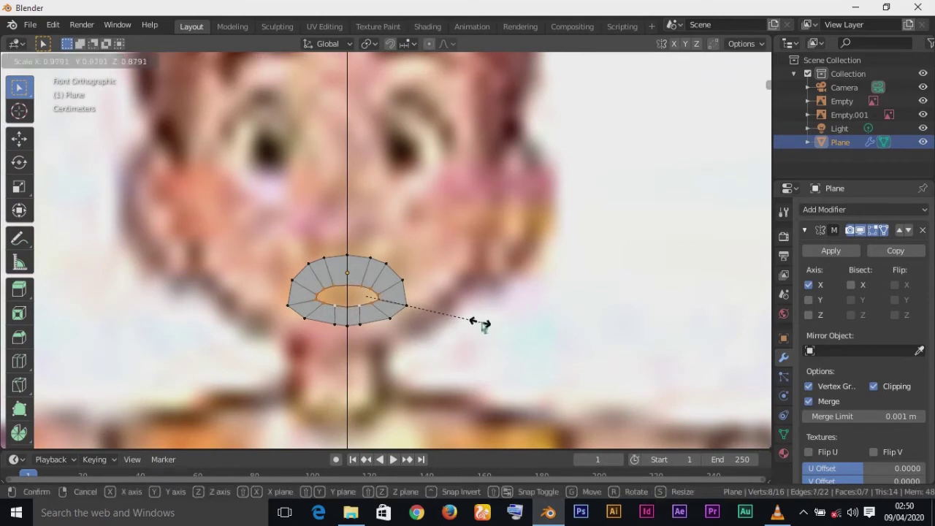
{"action": "left_click", "coordinate": [489, 326]}
{"action": "key", "text": "s"}
{"action": "key", "text": "z"}
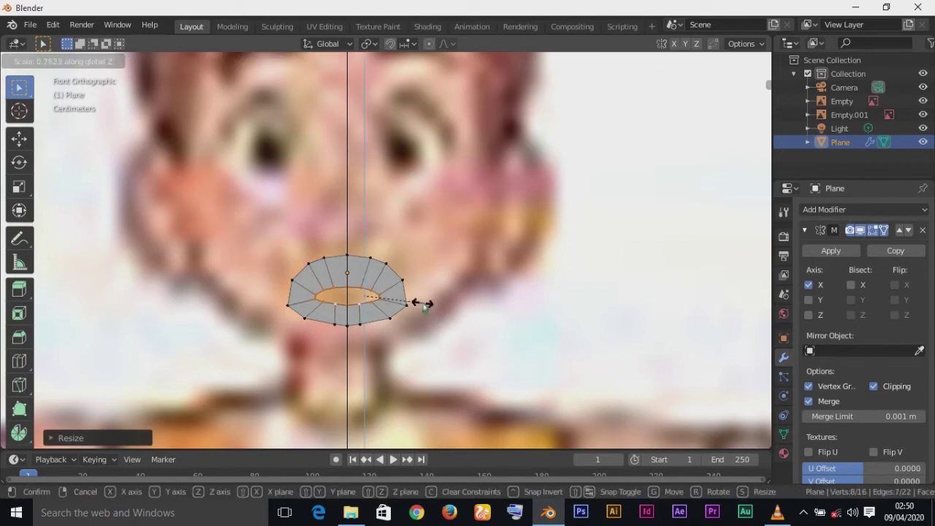
Step: Extrude the ring's two upper outer edges beside the centre and move them about 0.035 m up along Z toward the nose
{"action": "left_click", "coordinate": [390, 273]}
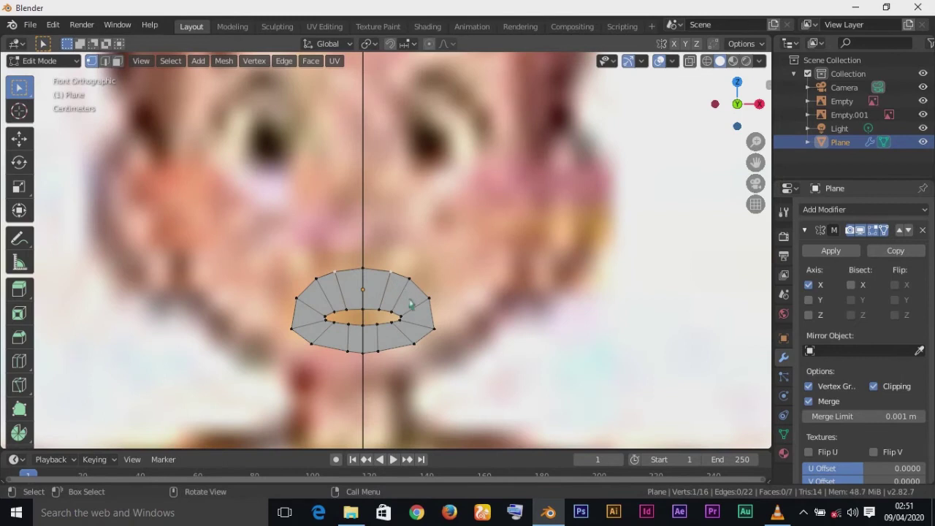
{"action": "left_click", "coordinate": [363, 271], "text": "shift"}
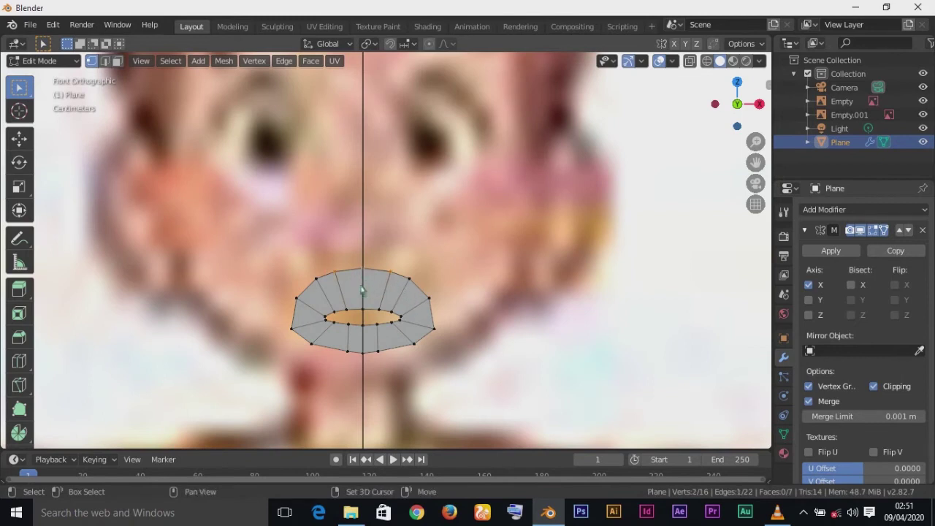
{"action": "left_click", "coordinate": [317, 278], "text": "shift"}
{"action": "key", "text": "e"}
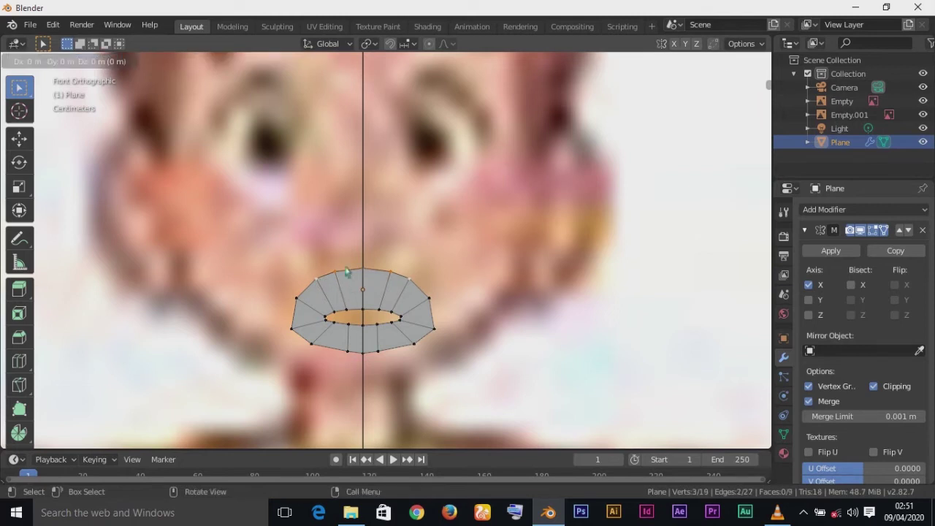
{"action": "left_click", "coordinate": [347, 271]}
{"action": "key", "text": "g"}
{"action": "key", "text": "z"}
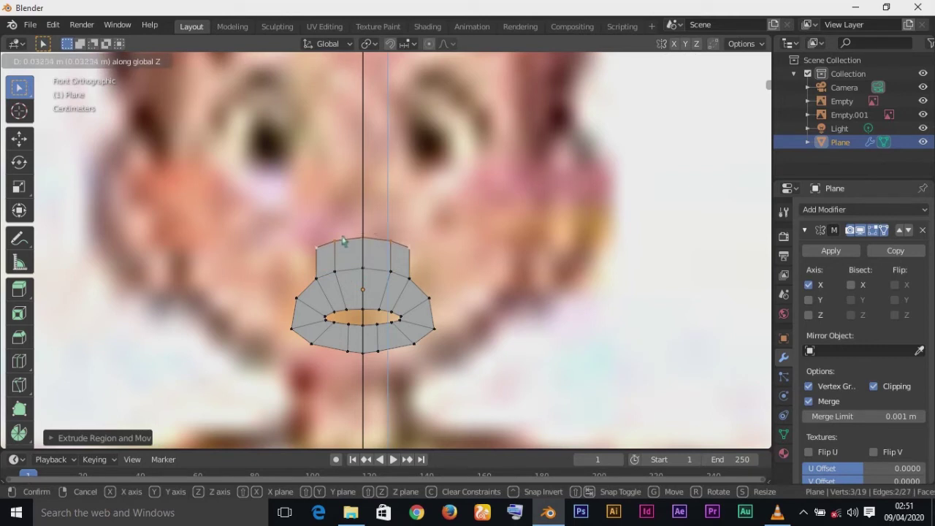
{"action": "left_click", "coordinate": [343, 237]}
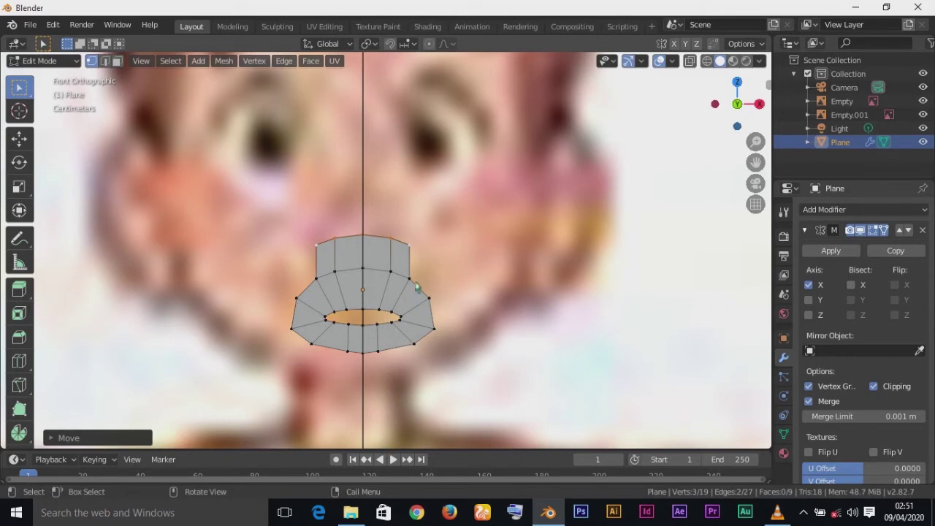
Step: Move the outer top corner vertex of the new strip about 0.012 m inward and down
{"action": "key", "text": "g"}
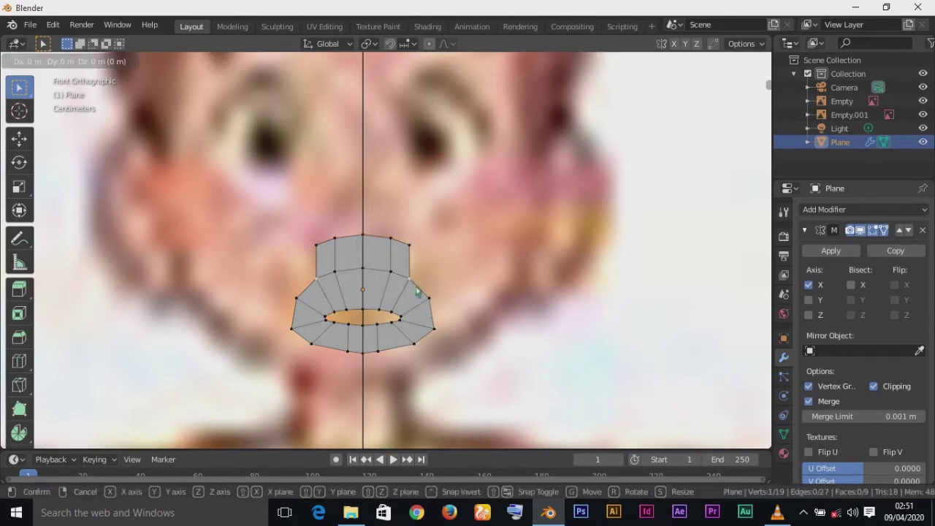
{"action": "right_click", "coordinate": [409, 289]}
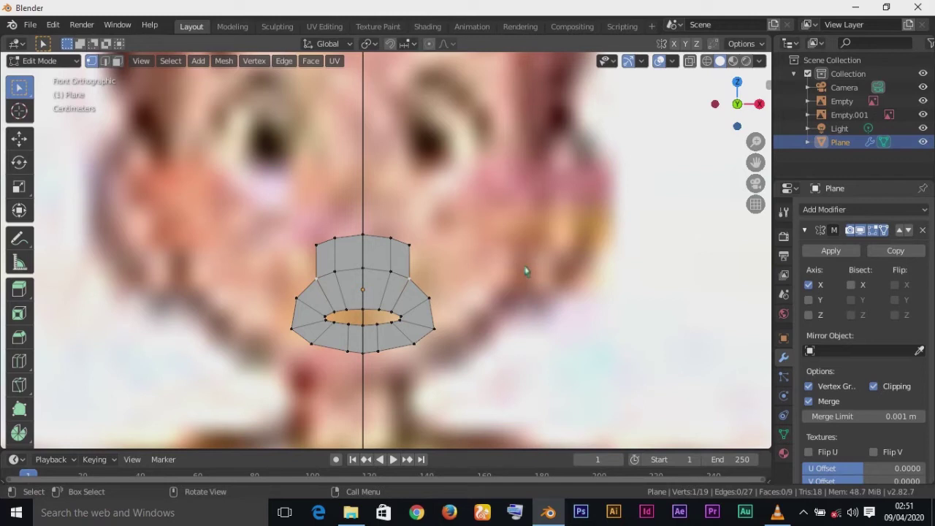
{"action": "left_click", "coordinate": [411, 244]}
{"action": "key", "text": "g"}
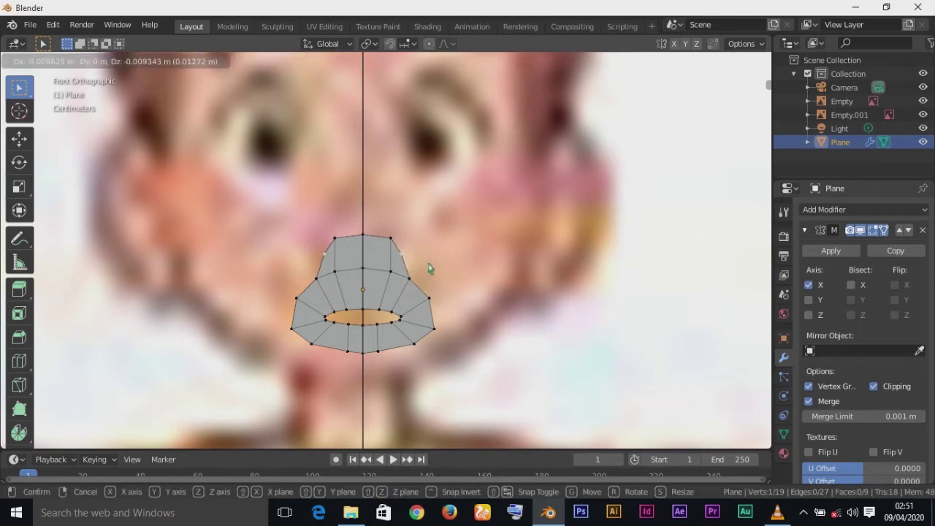
{"action": "left_click", "coordinate": [429, 269]}
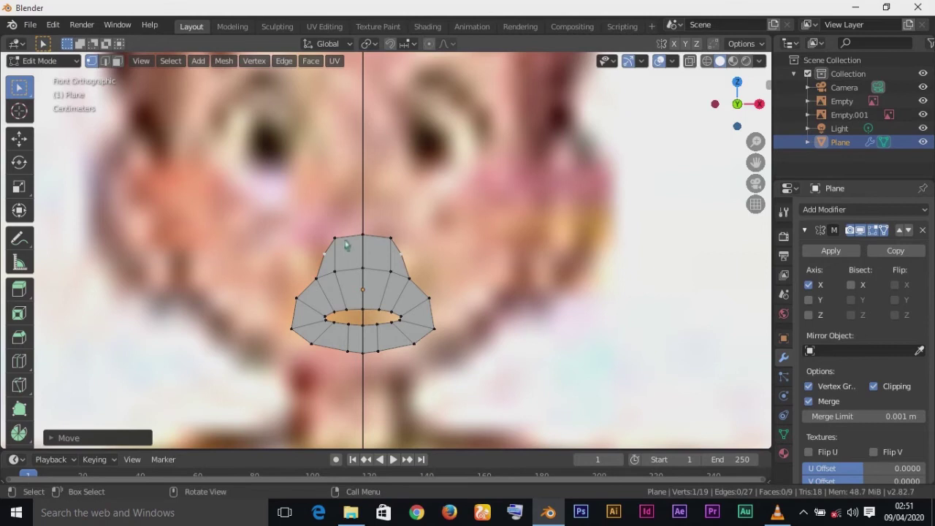
Step: Move the inner vertex of the strip's top edge about 0.009 m inward and down, and lower the centre vertex slightly
{"action": "key", "text": "g"}
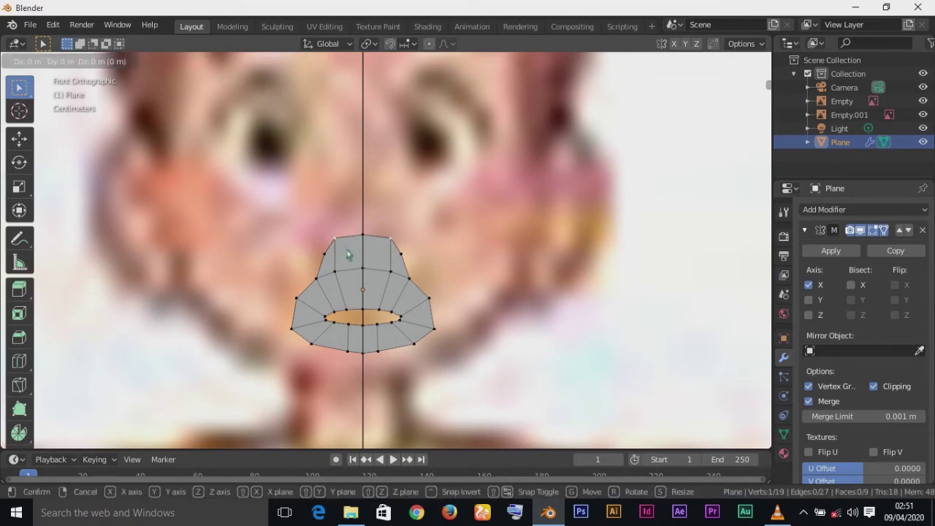
{"action": "left_click", "coordinate": [349, 256]}
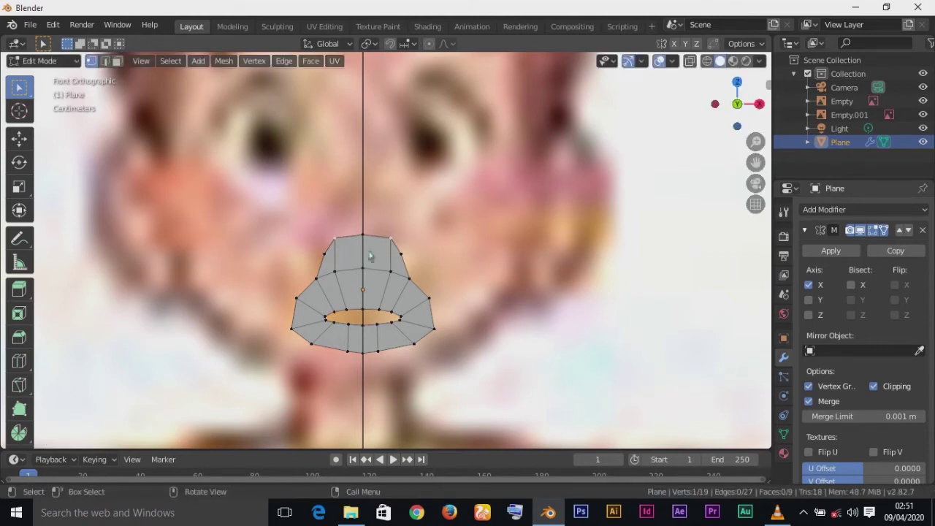
{"action": "key", "text": "g"}
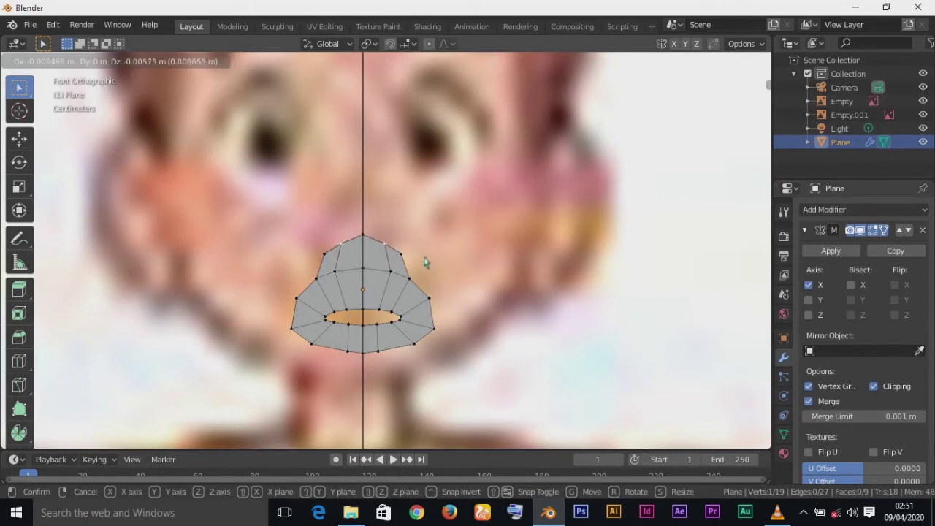
{"action": "left_click", "coordinate": [418, 258]}
{"action": "left_click", "coordinate": [369, 244]}
{"action": "key", "text": "g"}
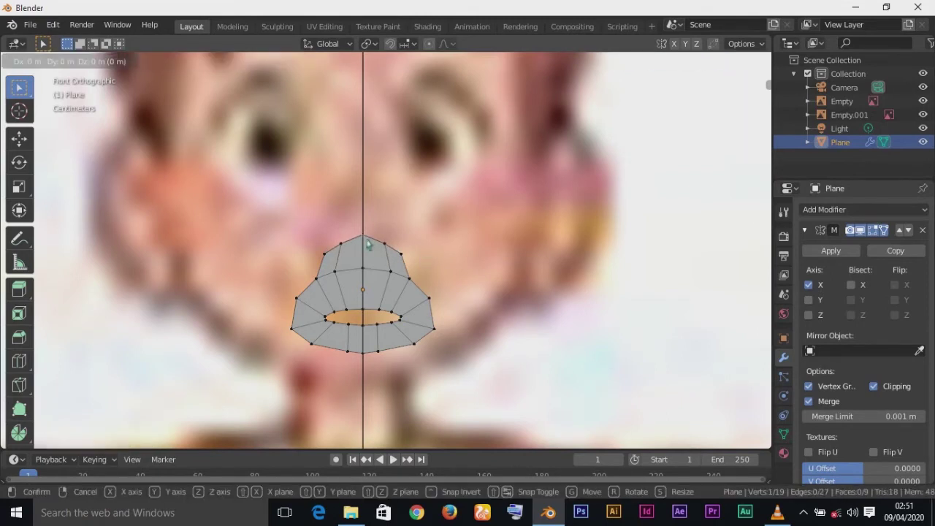
{"action": "left_click", "coordinate": [358, 256]}
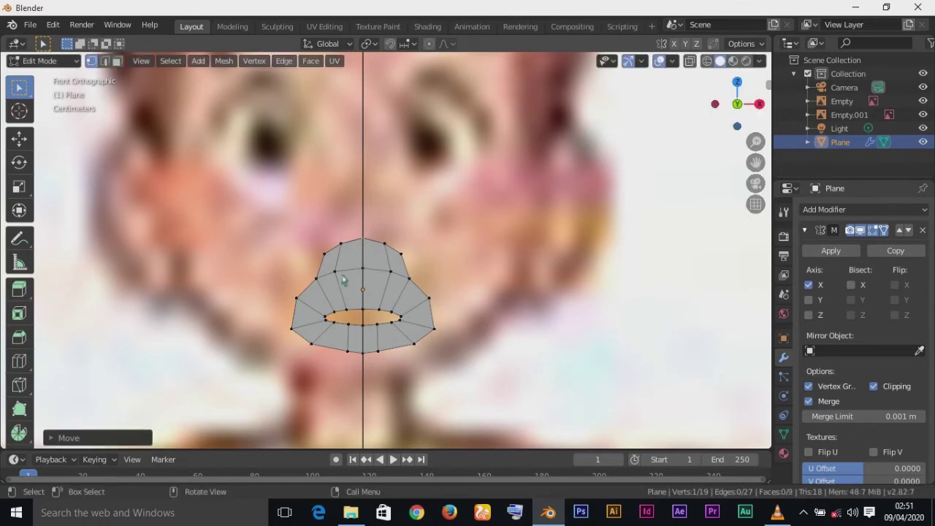
Step: Shift the inner vertex on the row below about 0.009 m toward the mirror line and lower the strip's top corner about 0.003 m
{"action": "left_click", "coordinate": [343, 279]}
{"action": "key", "text": "g"}
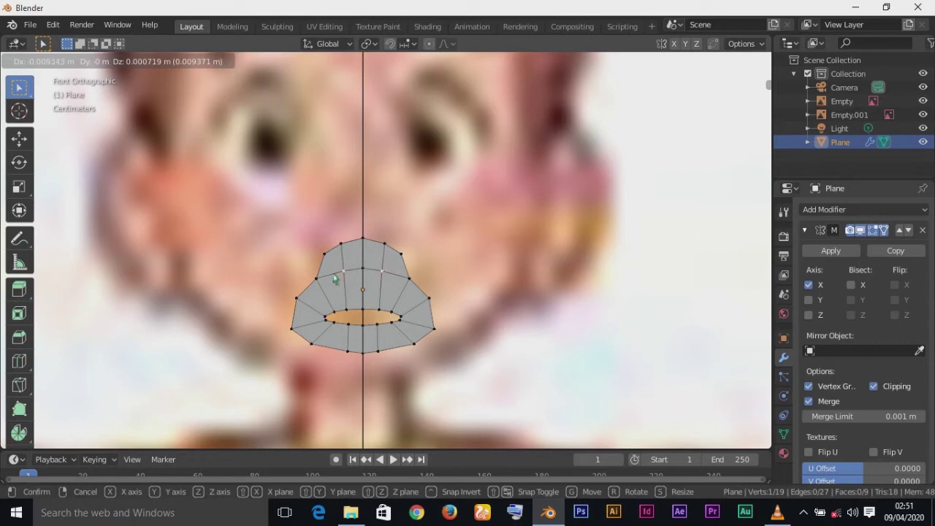
{"action": "left_click", "coordinate": [337, 278]}
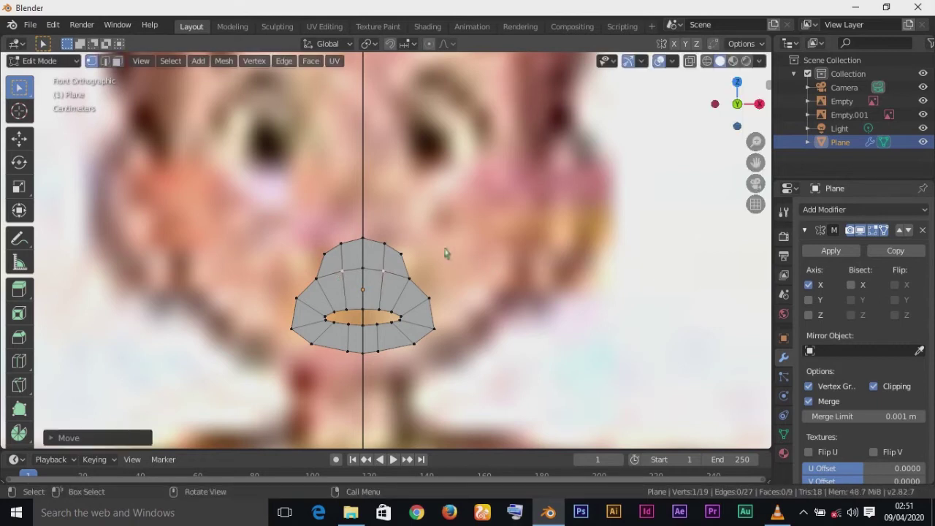
{"action": "left_click", "coordinate": [329, 262]}
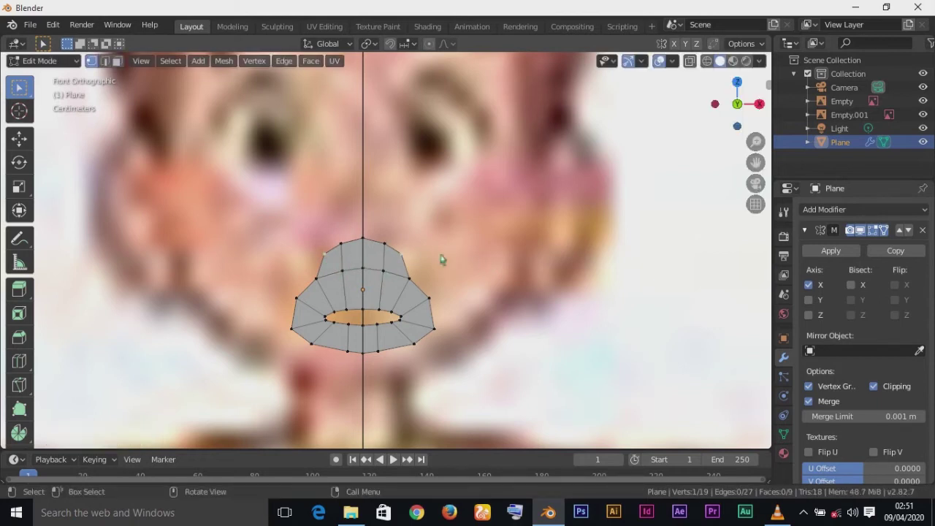
{"action": "key", "text": "g"}
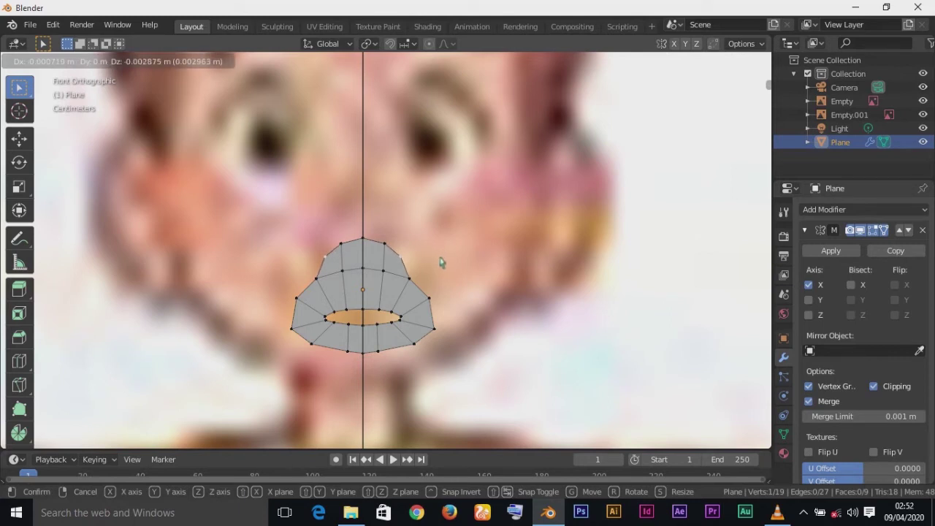
{"action": "left_click", "coordinate": [441, 262]}
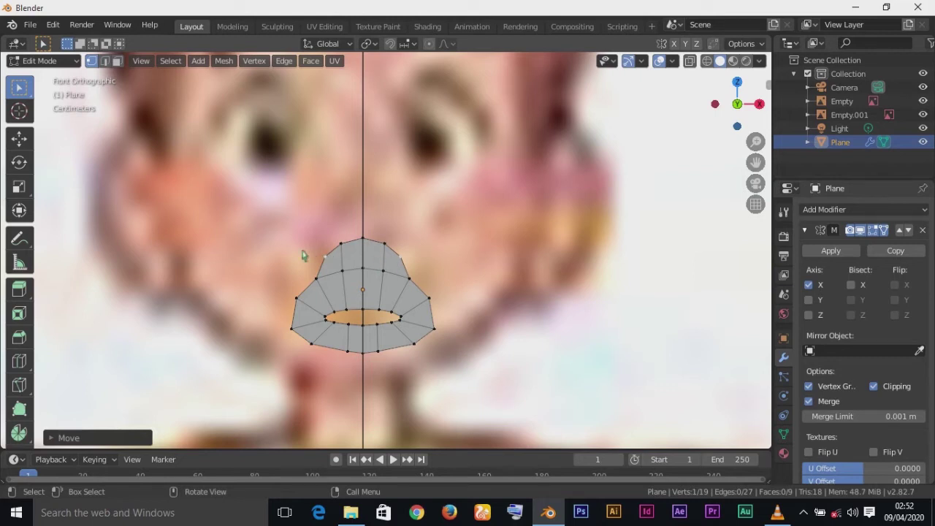
Step: Extrude the strip's whole top edge and move it about 0.039 m up along Z
{"action": "left_click", "coordinate": [365, 241], "text": "ctrl"}
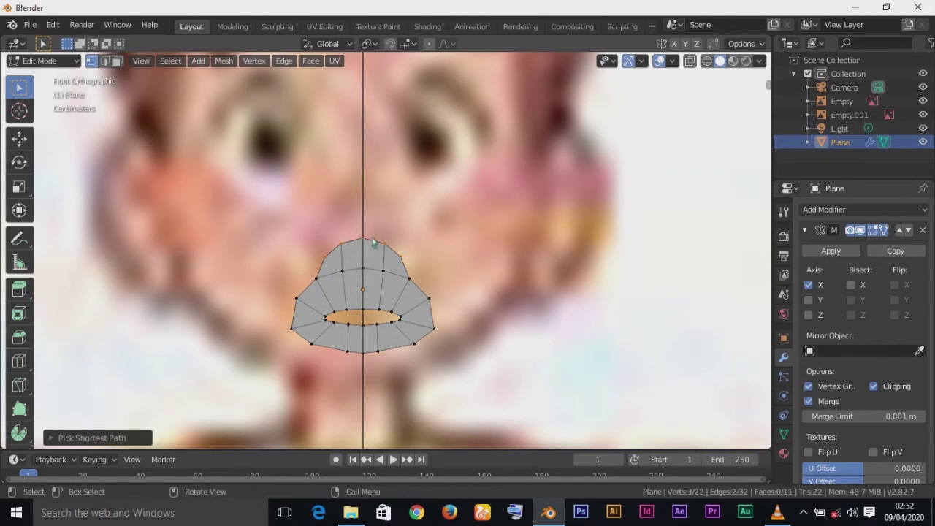
{"action": "key", "text": "e"}
{"action": "key", "text": "g"}
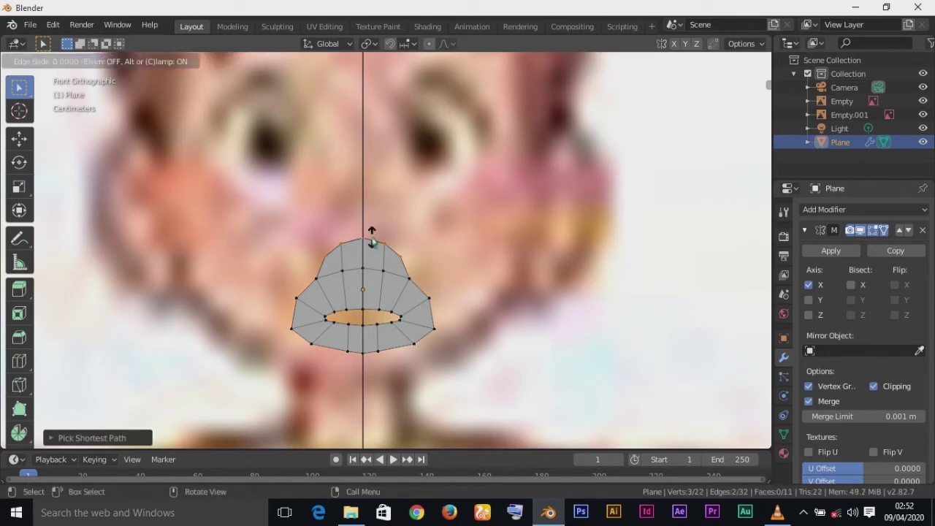
{"action": "key", "text": "Escape"}
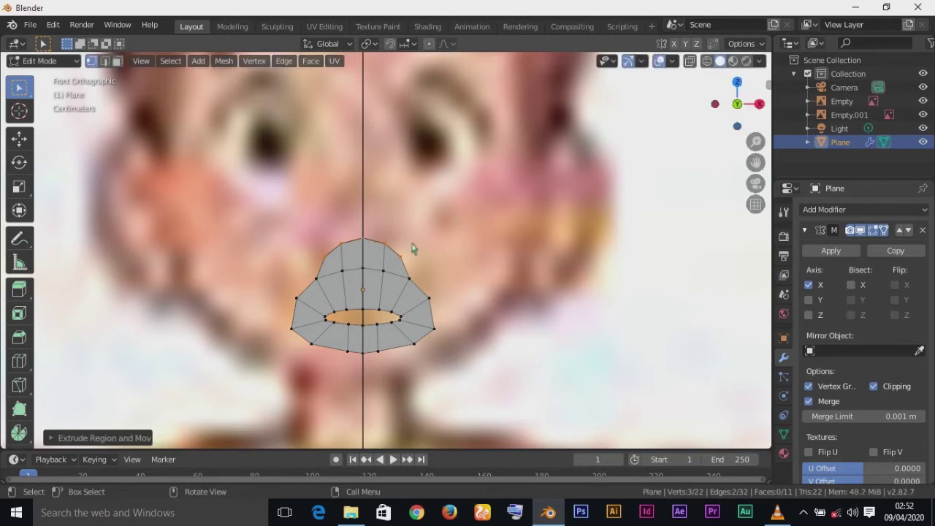
{"action": "key", "text": "g"}
{"action": "key", "text": "z"}
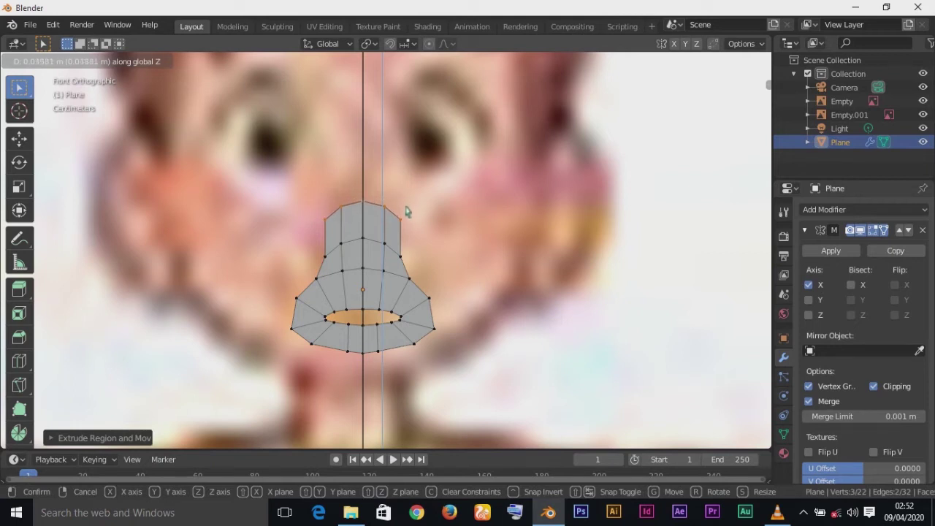
{"action": "left_click", "coordinate": [407, 212]}
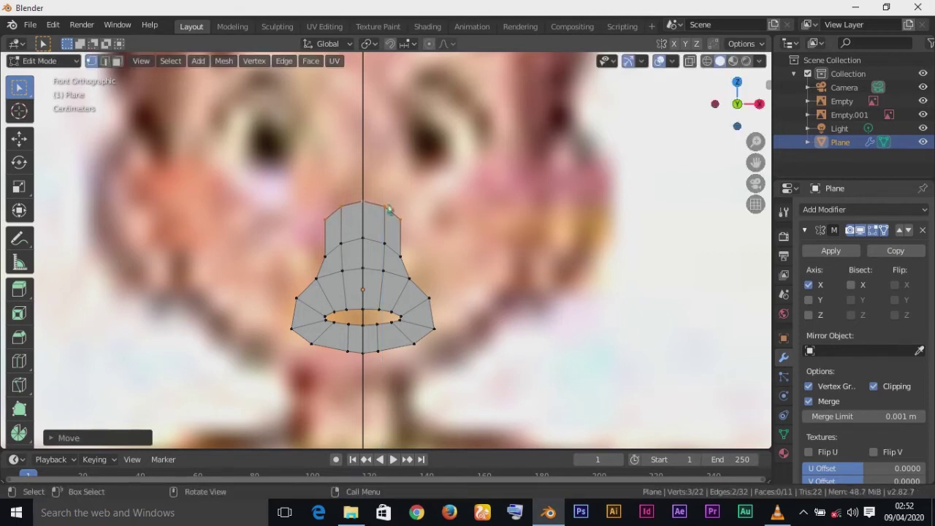
Step: Raise the new top edge's inner vertex slightly above the centre and its corner vertex higher still along Z, curving the edge upward
{"action": "left_click", "coordinate": [401, 220]}
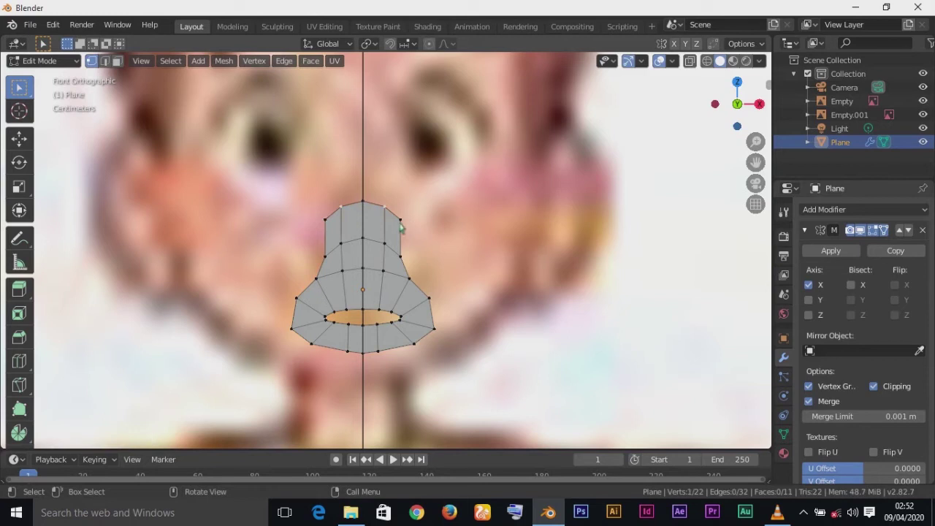
{"action": "key", "text": "g"}
{"action": "key", "text": "z"}
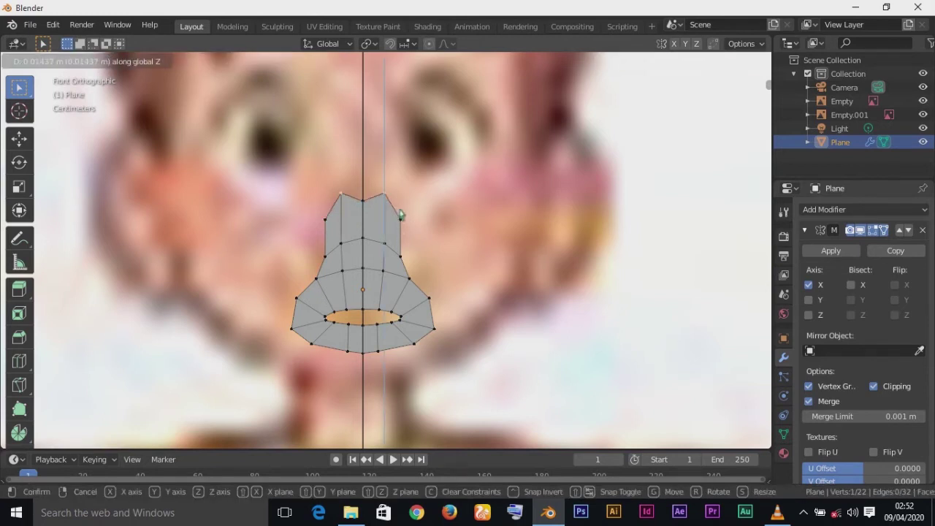
{"action": "left_click", "coordinate": [405, 230]}
{"action": "left_click", "coordinate": [405, 226]}
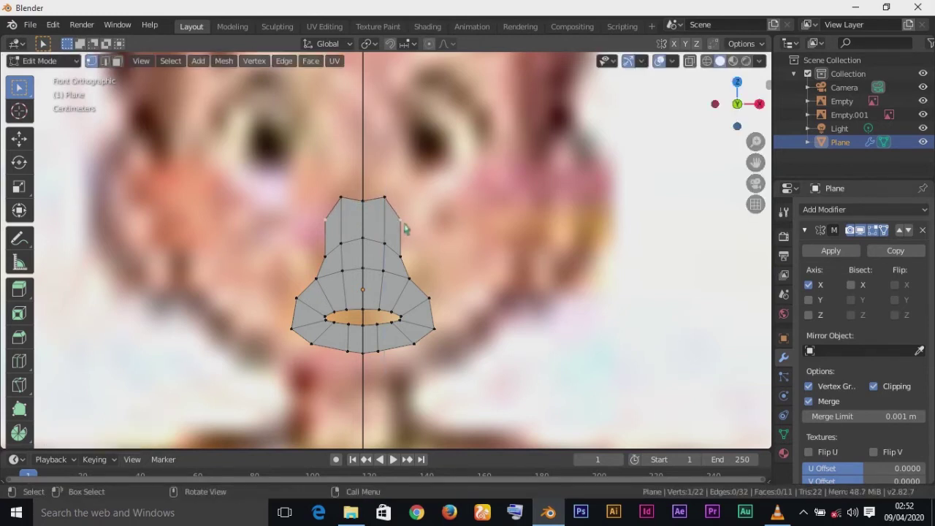
{"action": "key", "text": "g"}
{"action": "key", "text": "z"}
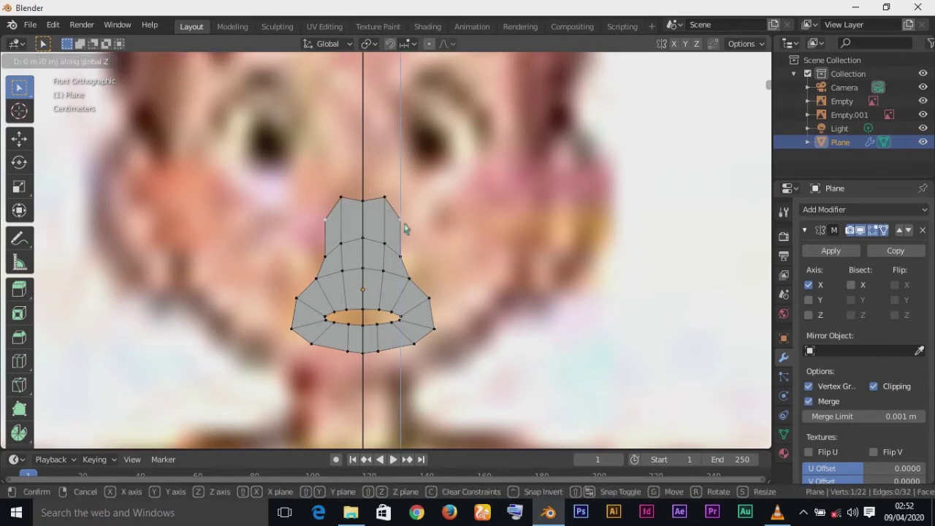
{"action": "left_click", "coordinate": [401, 196]}
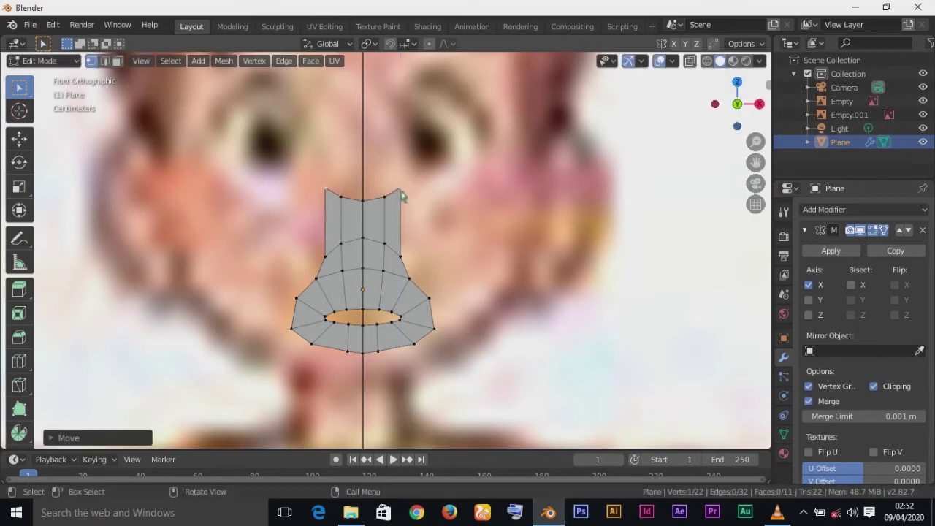
Step: Select the whole curved top edge and lower it slightly along Z
{"action": "left_click", "coordinate": [363, 208], "text": "ctrl"}
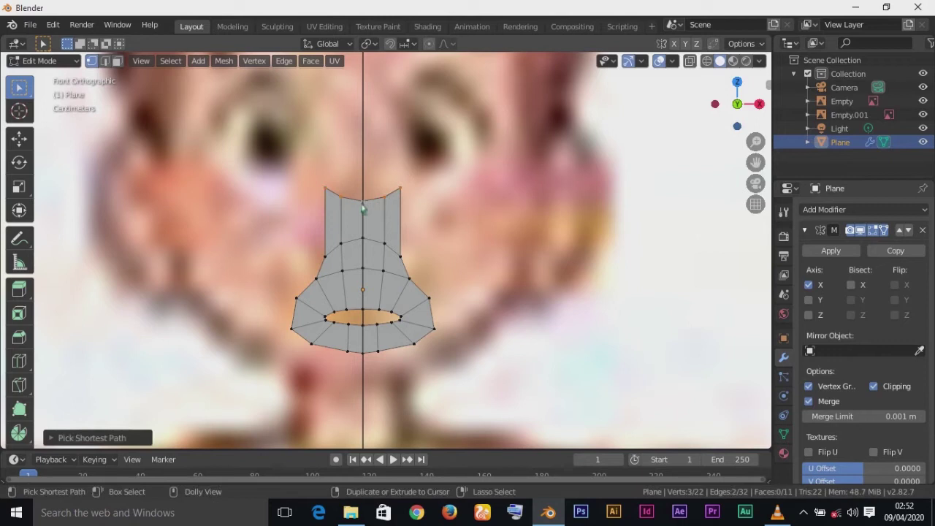
{"action": "key", "text": "g"}
{"action": "key", "text": "z"}
{"action": "left_click", "coordinate": [370, 221]}
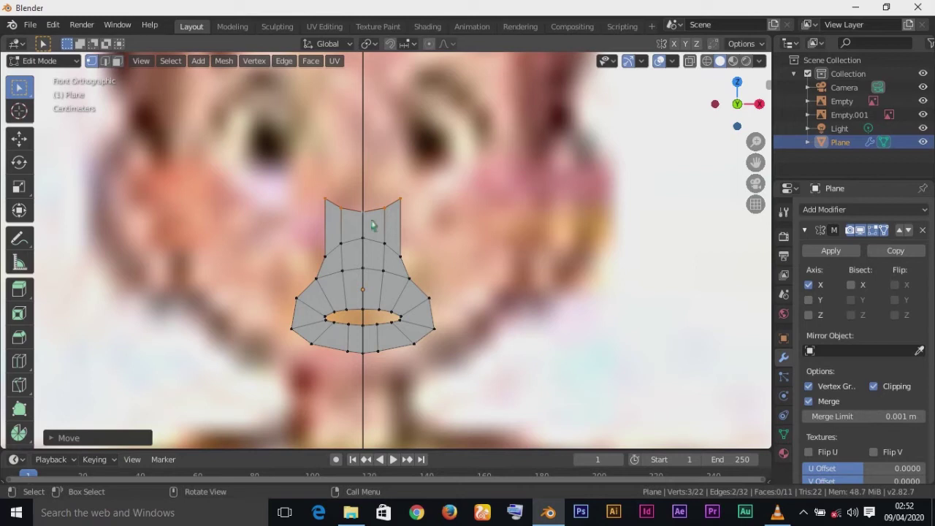
Step: Extrude the nose strip's top edge twice more, moving each new row up along Z until the strip reaches eye level
{"action": "key", "text": "e"}
{"action": "key", "text": "z"}
{"action": "left_click", "coordinate": [371, 225]}
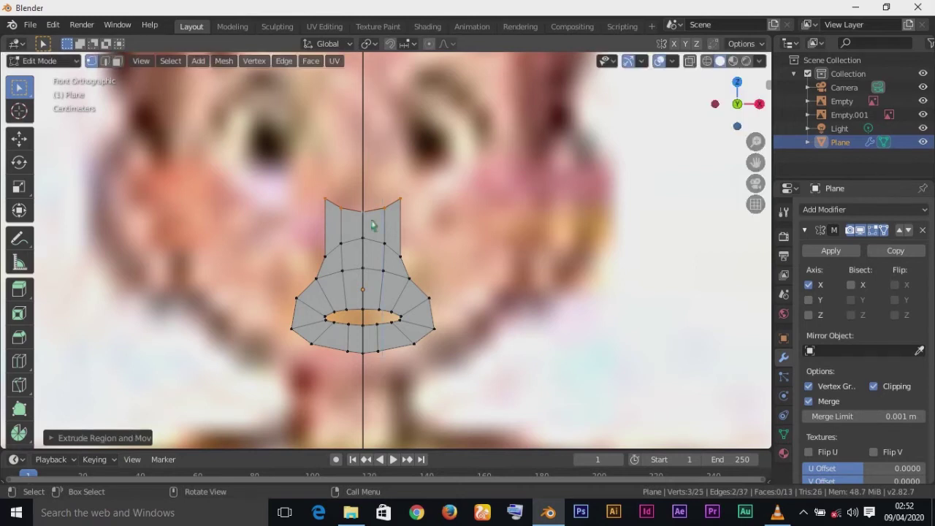
{"action": "key", "text": "g"}
{"action": "key", "text": "z"}
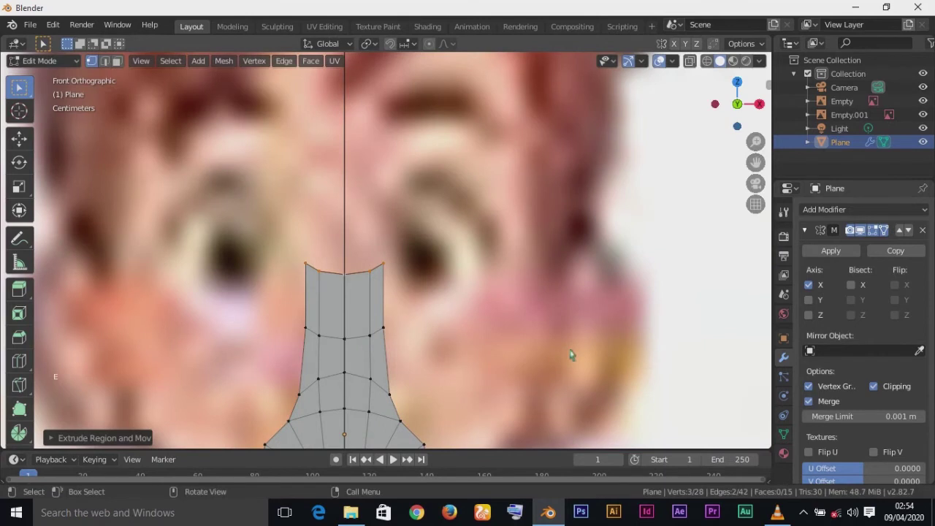
{"action": "key", "text": "g"}
{"action": "key", "text": "z"}
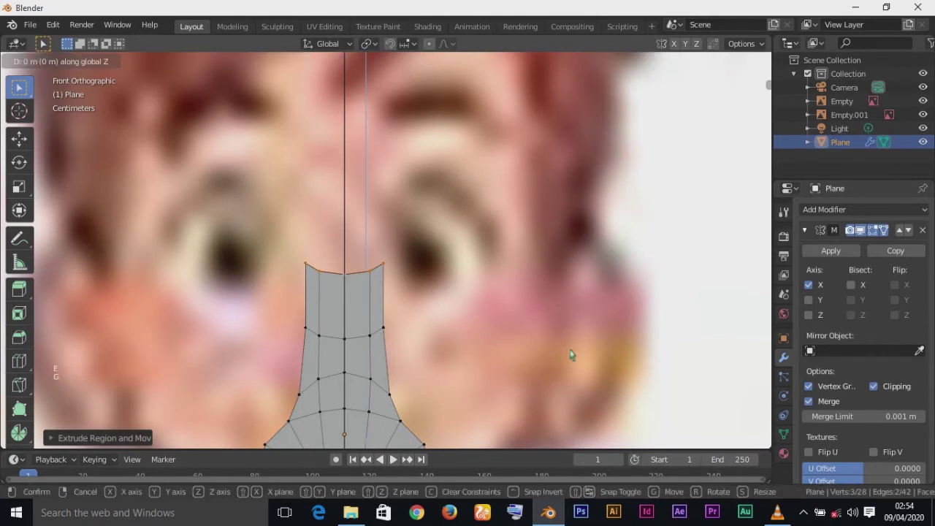
{"action": "left_click", "coordinate": [551, 285]}
{"action": "scroll", "coordinate": [465, 400], "scroll_direction": "down", "scroll_amount": 4}
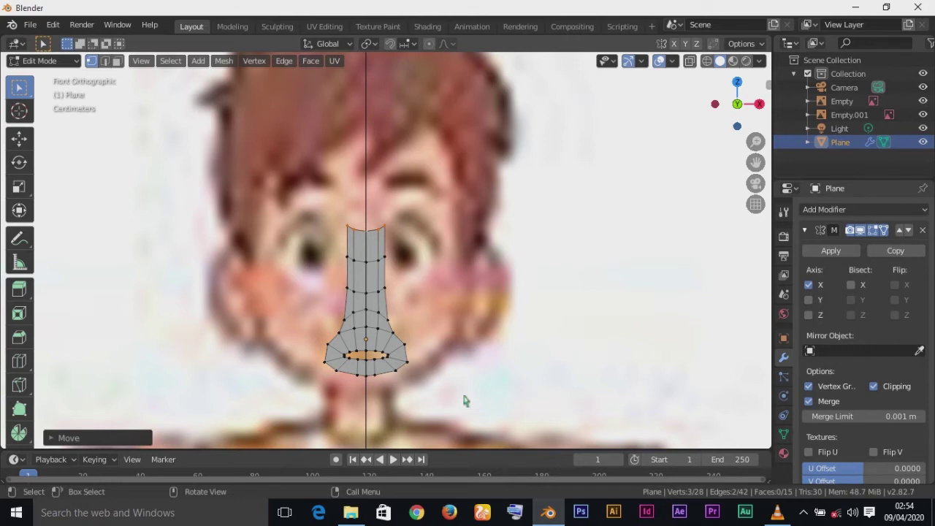
Step: Expand the selection to the strip's top two segments and lower them slightly along Z
{"action": "key", "text": "ctrl+KP_Add"}
{"action": "key", "text": "ctrl+KP_Add"}
{"action": "key", "text": "g"}
{"action": "key", "text": "z"}
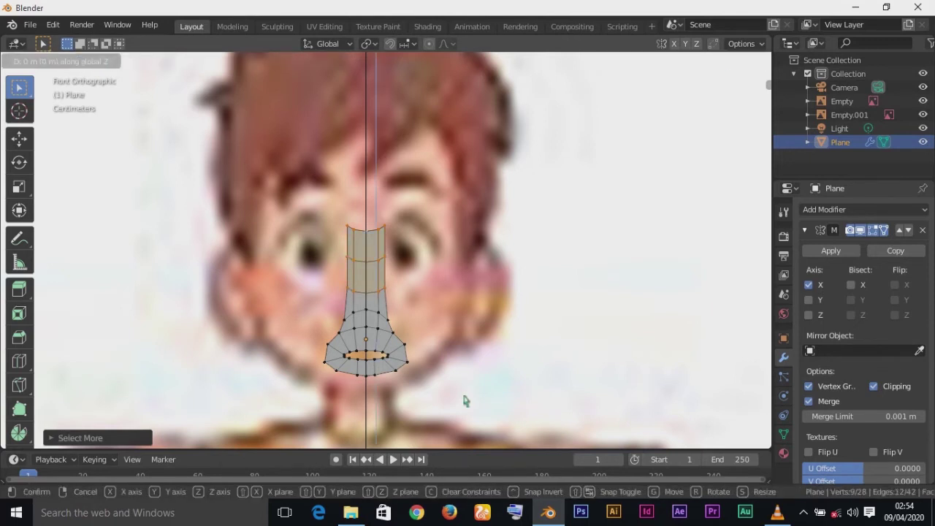
{"action": "left_click", "coordinate": [464, 400]}
Step: Reduce the selection to the topmost segment and lower it about 0.016 m along Z
{"action": "key", "text": "ctrl+KP_Subtract"}
{"action": "key", "text": "g"}
{"action": "key", "text": "z"}
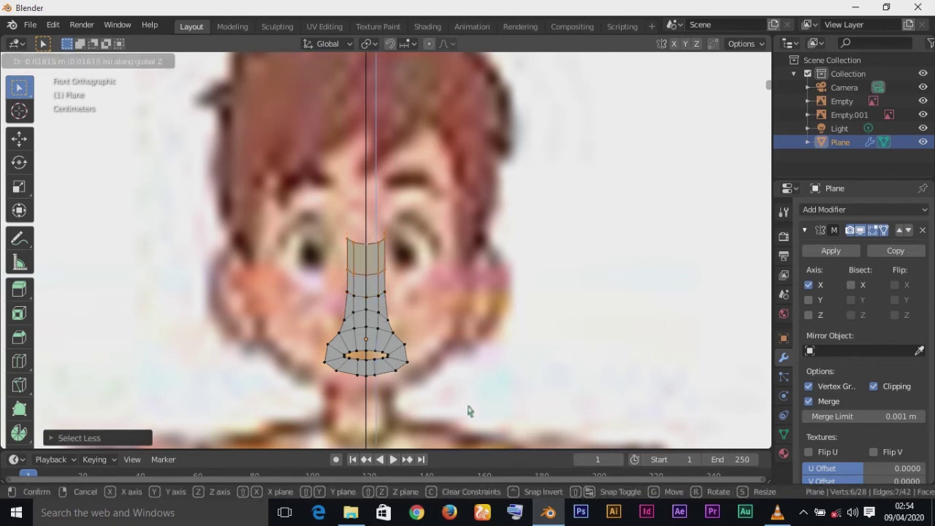
{"action": "left_click", "coordinate": [469, 404]}
Step: Reduce the selection to the strip's top edge and lower it about 0.01 m along Z to even the row spacing
{"action": "key", "text": "ctrl+KP_Subtract"}
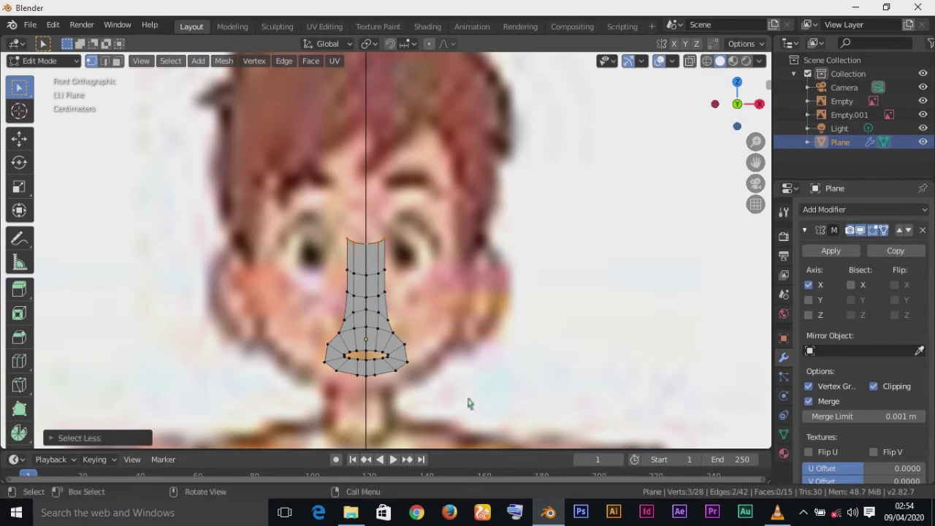
{"action": "key", "text": "g"}
{"action": "key", "text": "z"}
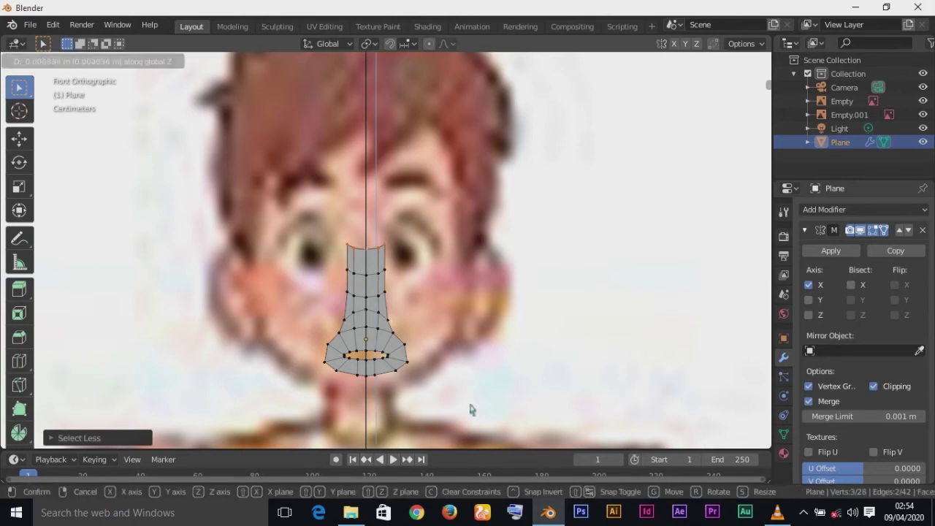
{"action": "left_click", "coordinate": [471, 407]}
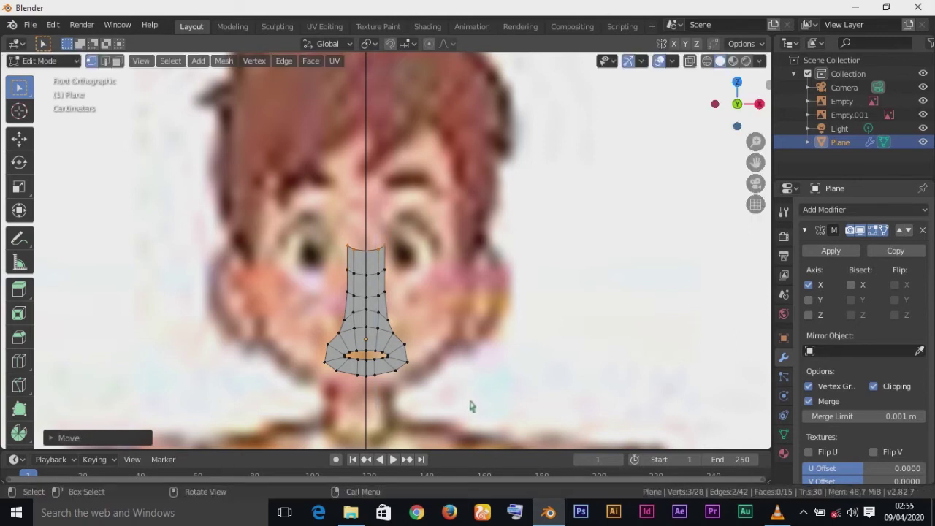
Step: Extrude the strip's top edge upward along Z to about the top of the eyes
{"action": "key", "text": "e"}
{"action": "key", "text": "z"}
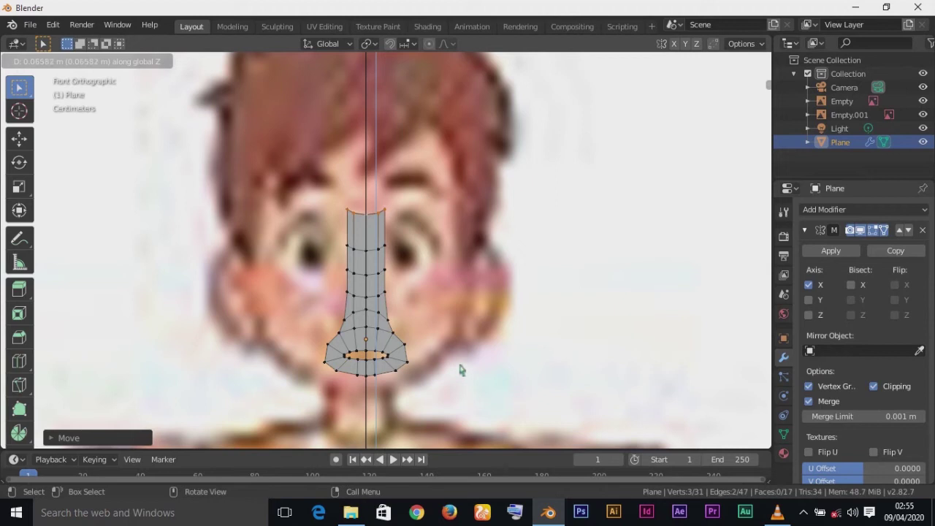
{"action": "left_click", "coordinate": [461, 375]}
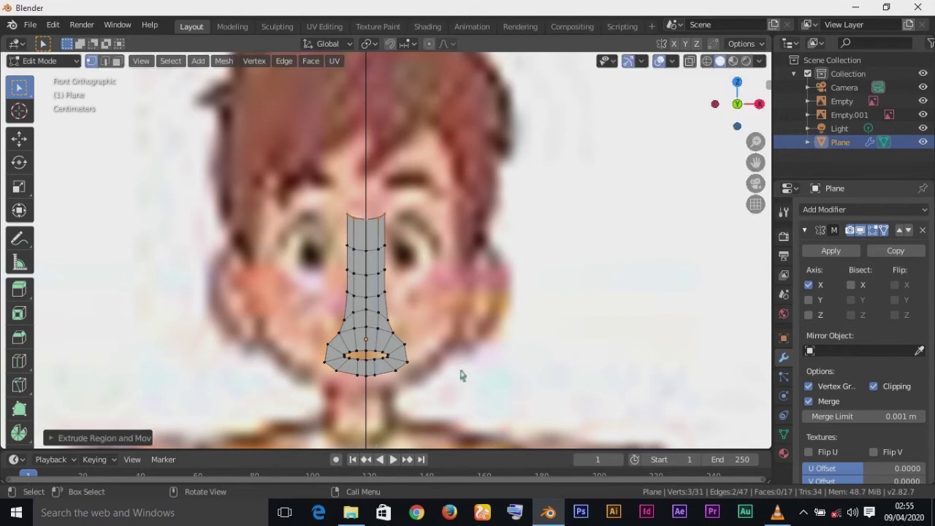
Step: Raise the whole new top segment slightly along Z and reduce the selection to its top edge
{"action": "key", "text": "ctrl+KP_Add"}
{"action": "key", "text": "g"}
{"action": "key", "text": "z"}
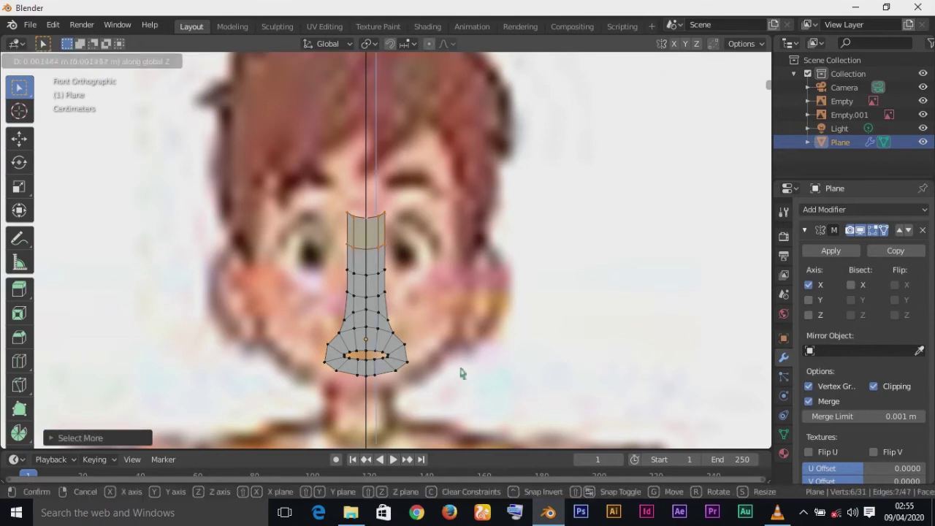
{"action": "left_click", "coordinate": [461, 372]}
{"action": "key", "text": "ctrl+KP_Subtract"}
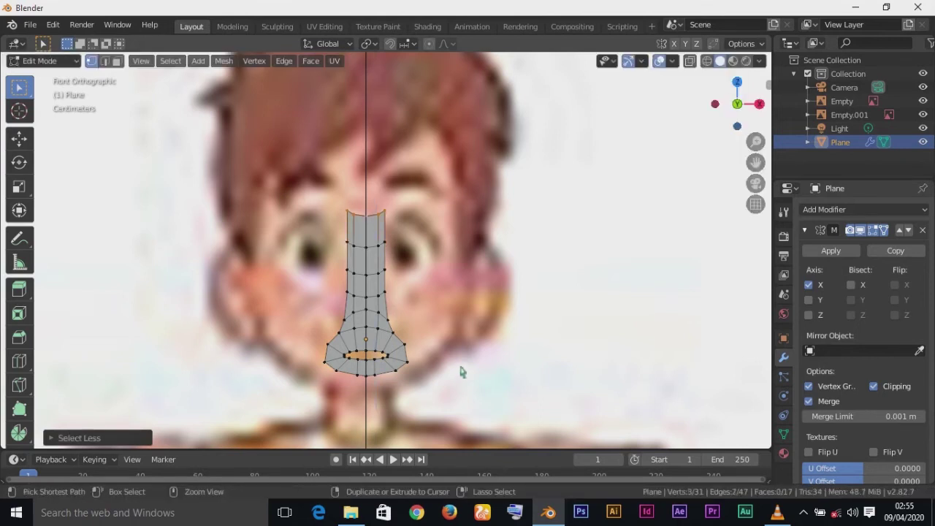
Step: Lower the nose strip's top edge slightly along Z and move its outer corner vertex down about 0.03 m
{"action": "key", "text": "g"}
{"action": "key", "text": "z"}
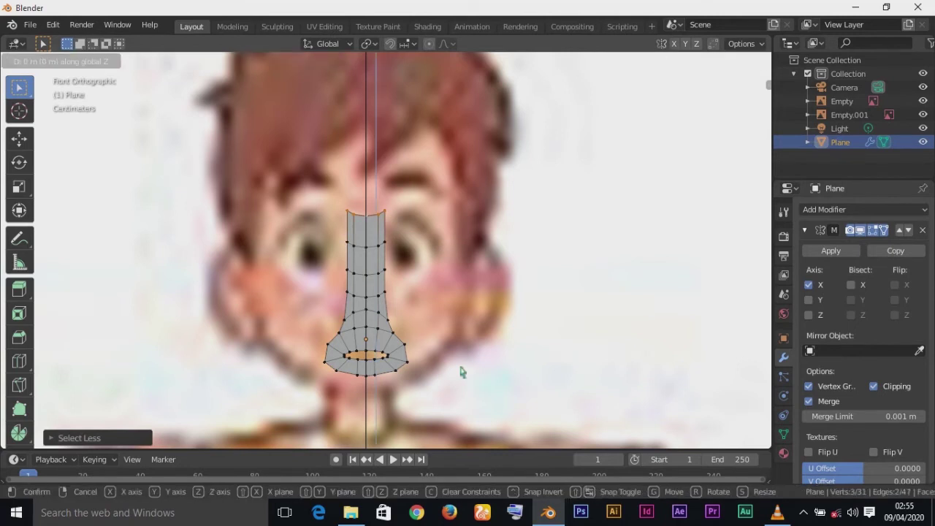
{"action": "left_click", "coordinate": [460, 372]}
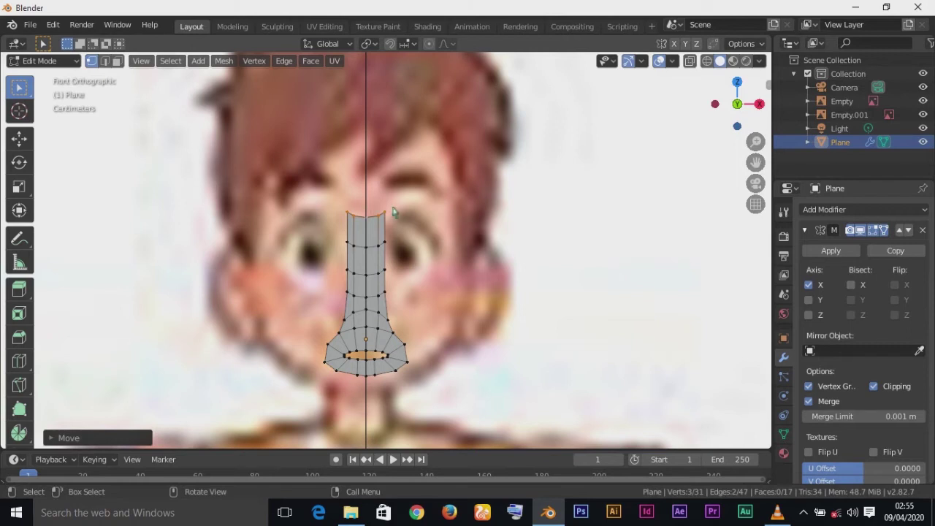
{"action": "left_click", "coordinate": [405, 229]}
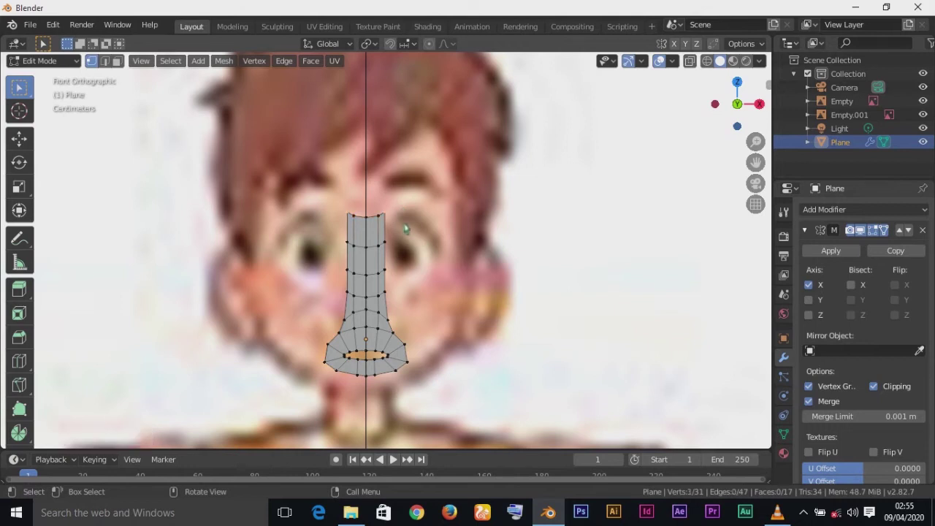
{"action": "key", "text": "g"}
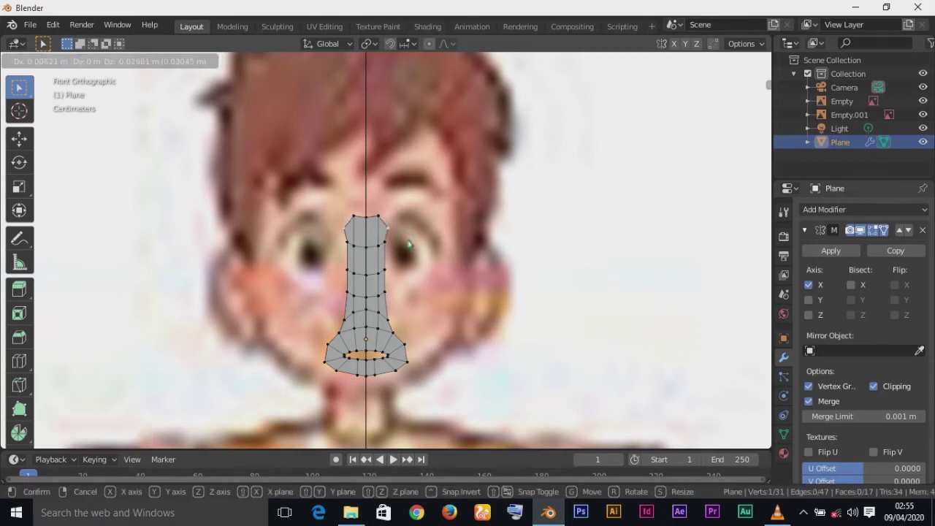
{"action": "left_click", "coordinate": [407, 243]}
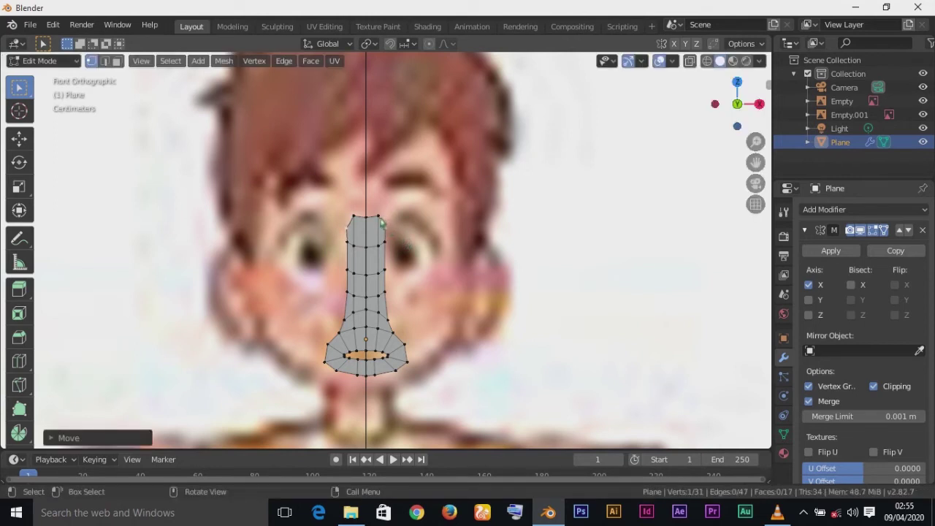
Step: Raise the two inner vertices of the top edge about 0.007 m along Z and nudge the outer corner vertex slightly
{"action": "left_click", "coordinate": [380, 220]}
{"action": "left_click", "coordinate": [371, 225], "text": "shift"}
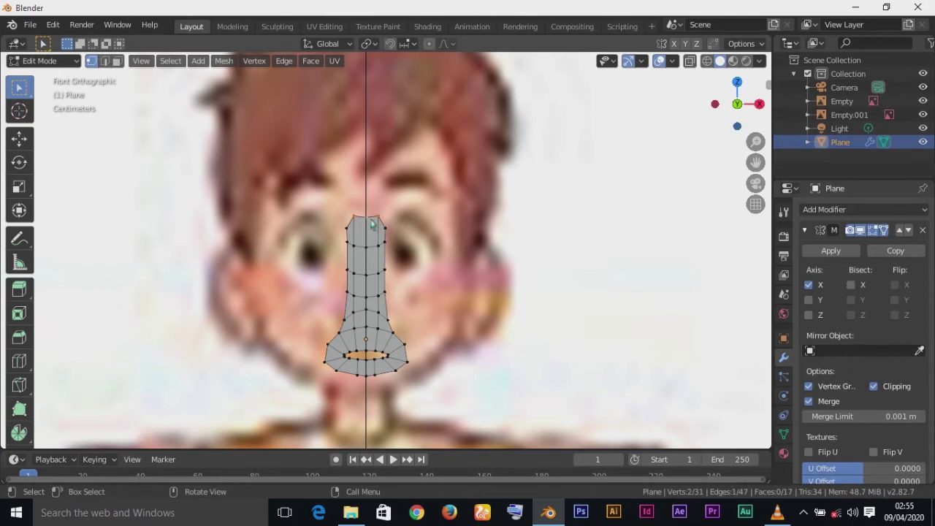
{"action": "key", "text": "g"}
{"action": "key", "text": "z"}
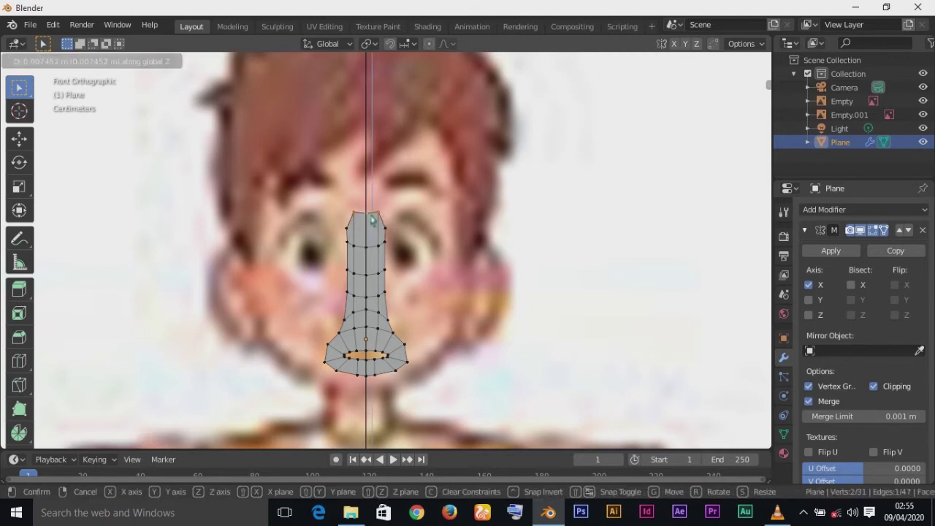
{"action": "left_click", "coordinate": [371, 221]}
{"action": "left_click", "coordinate": [348, 234]}
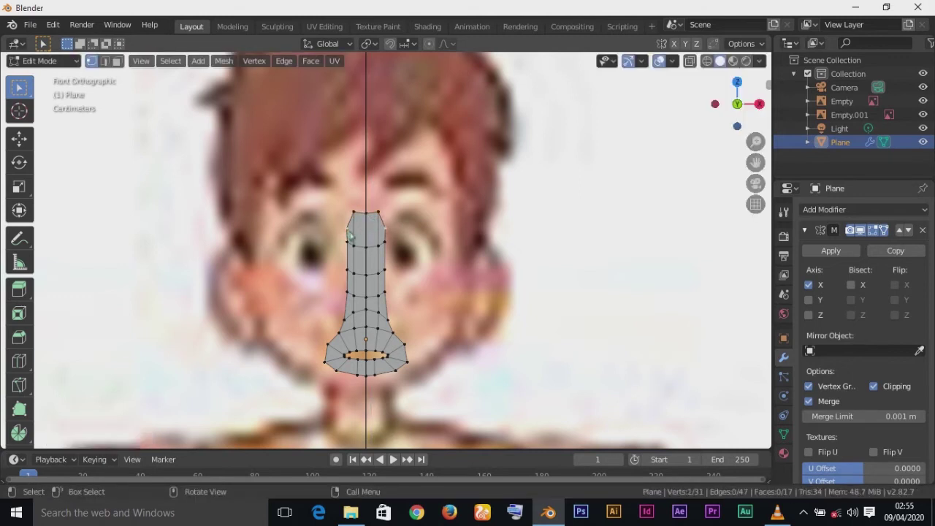
{"action": "key", "text": "g"}
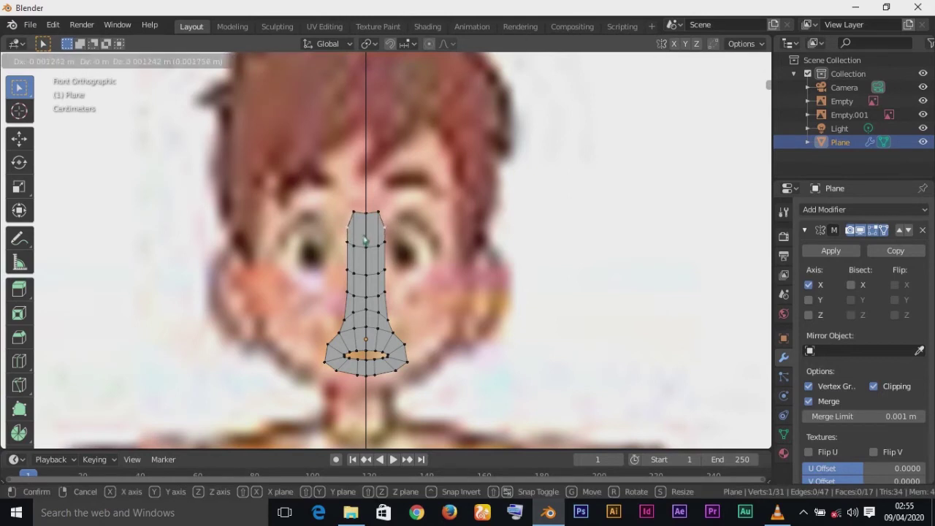
{"action": "left_click", "coordinate": [365, 238]}
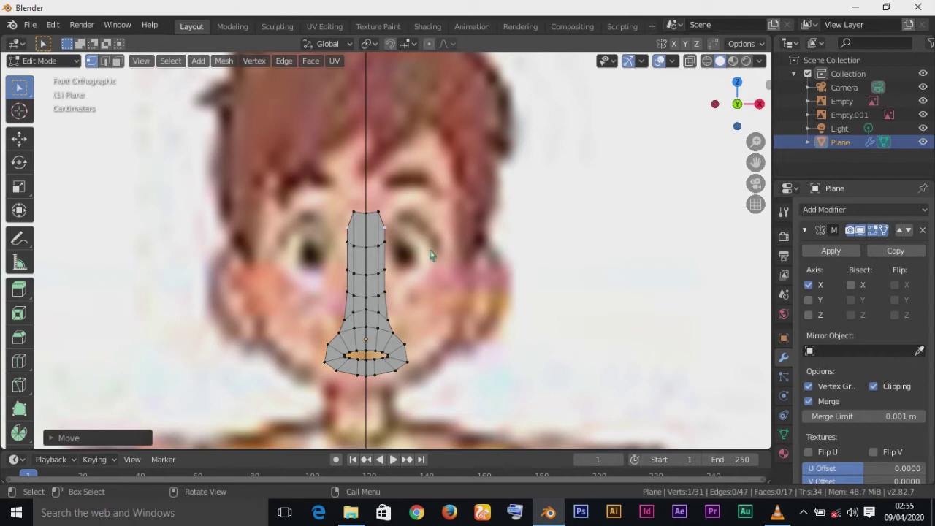
Step: Extrude the slanted edge at the strip's upper outer corner about 0.038 m outward and slightly up, above the eye
{"action": "left_click", "coordinate": [387, 216], "text": "shift"}
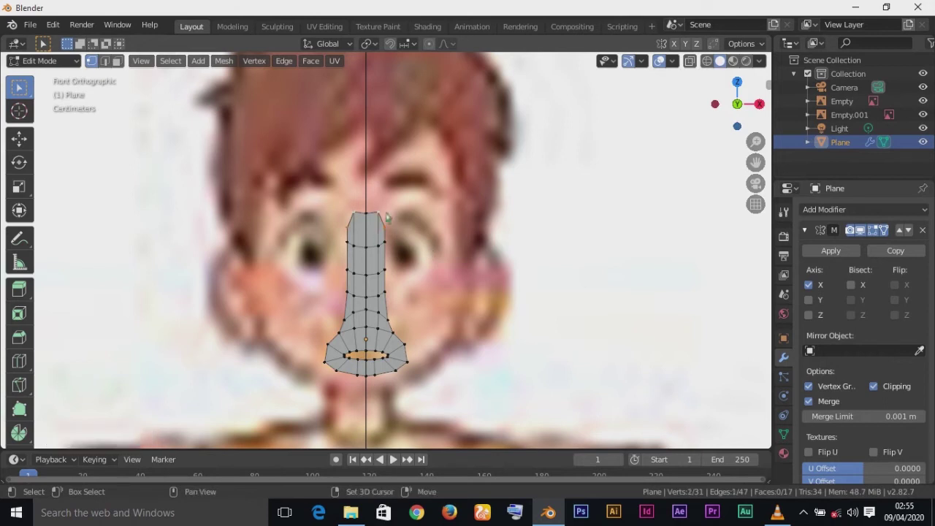
{"action": "key", "text": "e"}
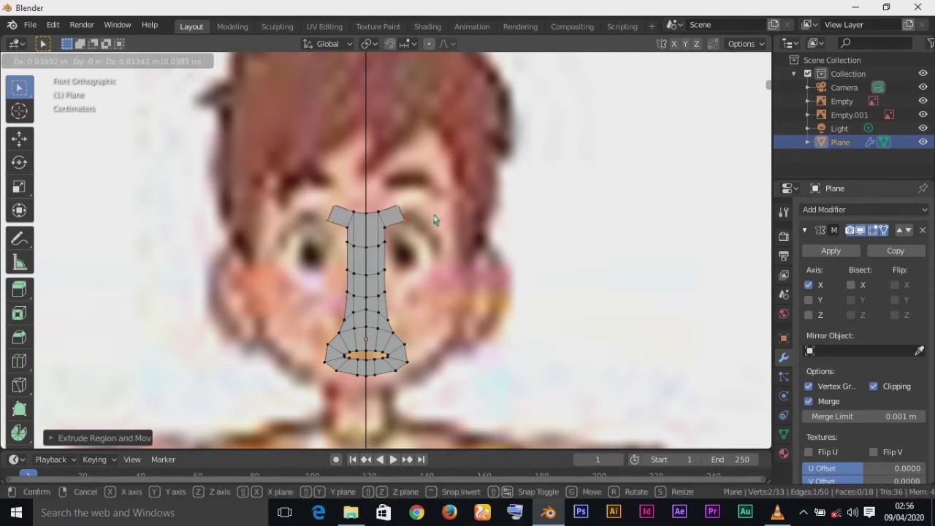
{"action": "left_click", "coordinate": [435, 219]}
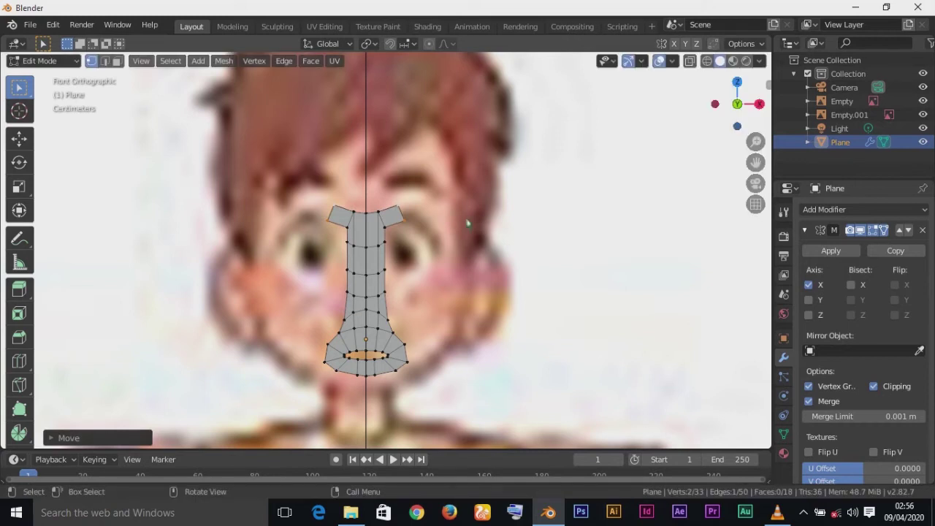
Step: Select the vertical edge loop beside the nose strip's centerline and move it about 0.005 m toward the center
{"action": "scroll", "coordinate": [397, 279], "scroll_direction": "down", "scroll_amount": 3}
{"action": "scroll", "coordinate": [397, 279], "scroll_direction": "up", "scroll_amount": 8}
{"action": "middle_click_drag", "start_coordinate": [402, 282], "coordinate": [404, 209], "text": "shift"}
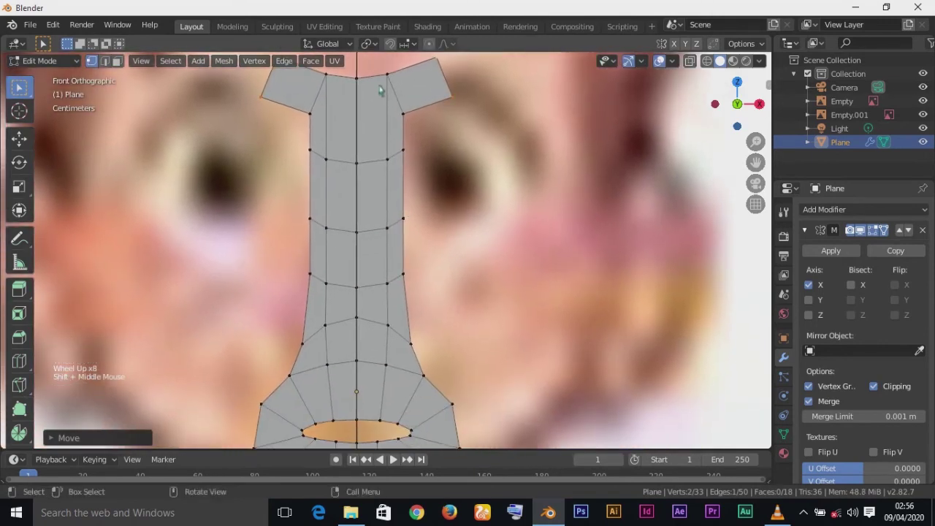
{"action": "double_click", "coordinate": [387, 107]}
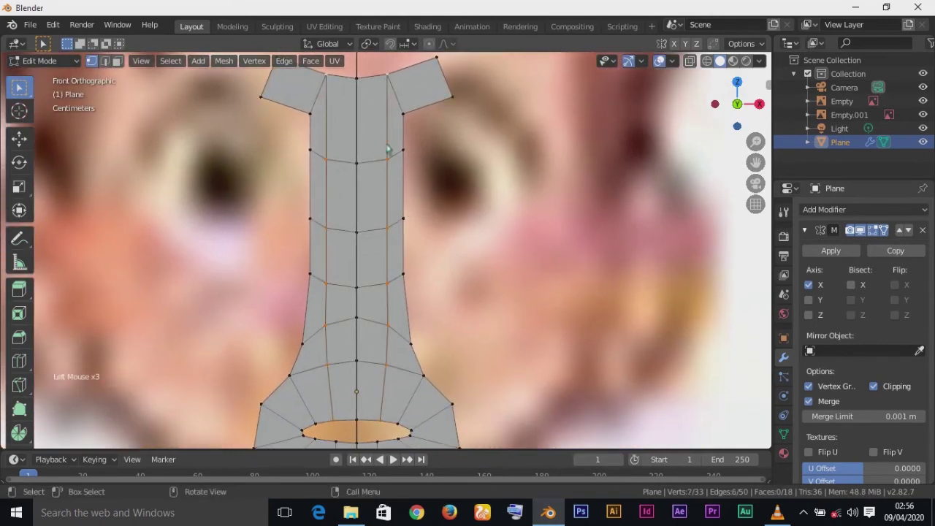
{"action": "key", "text": "g"}
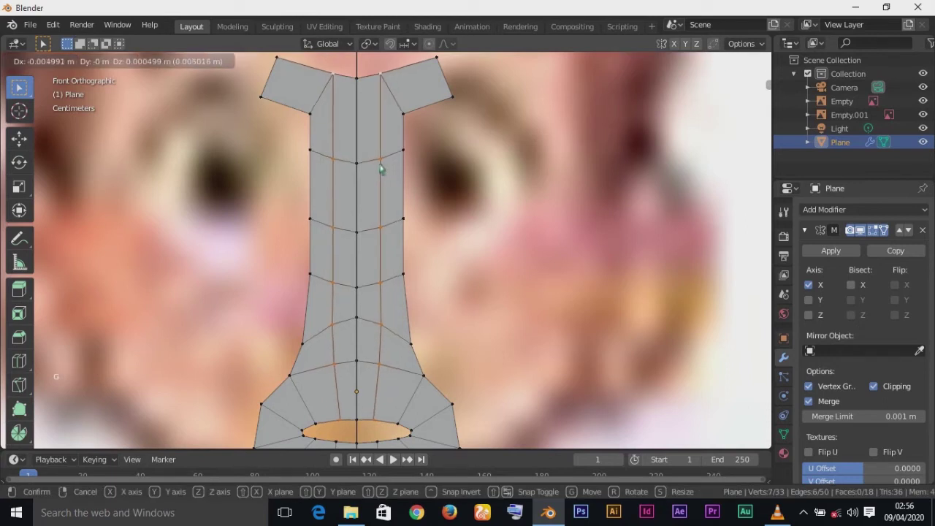
{"action": "left_click", "coordinate": [380, 169]}
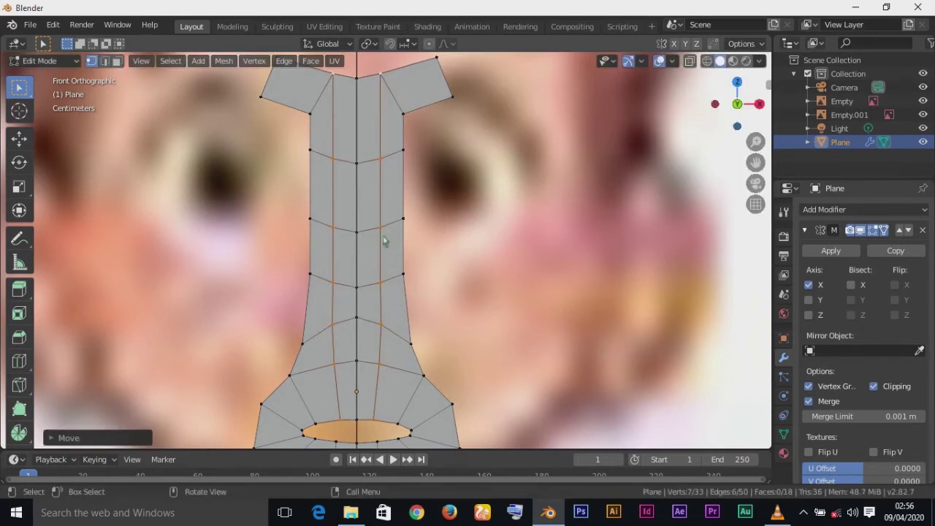
Step: Move the loop's lowest vertex at the mouth opening outward about 0.0045 m and the vertex above it about 0.0035 m
{"action": "left_click", "coordinate": [347, 427]}
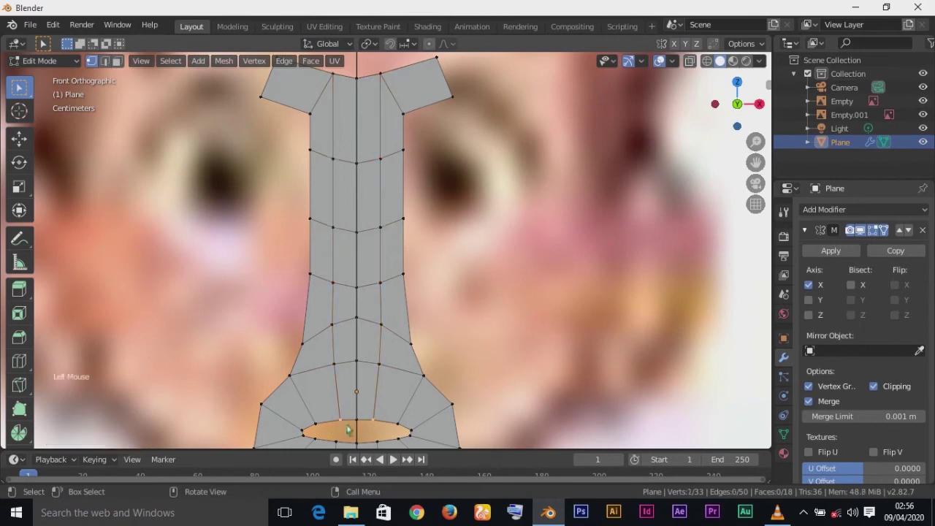
{"action": "key", "text": "g"}
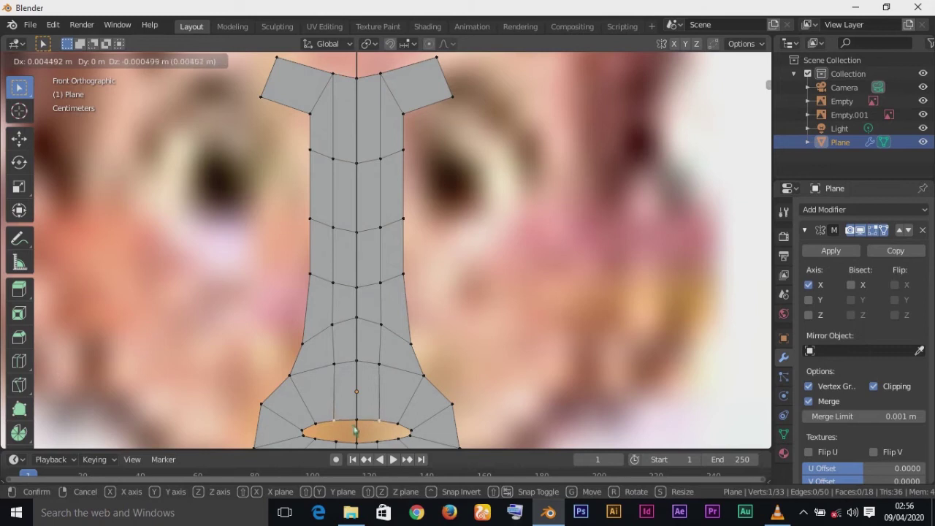
{"action": "left_click", "coordinate": [354, 430]}
{"action": "left_click", "coordinate": [336, 369]}
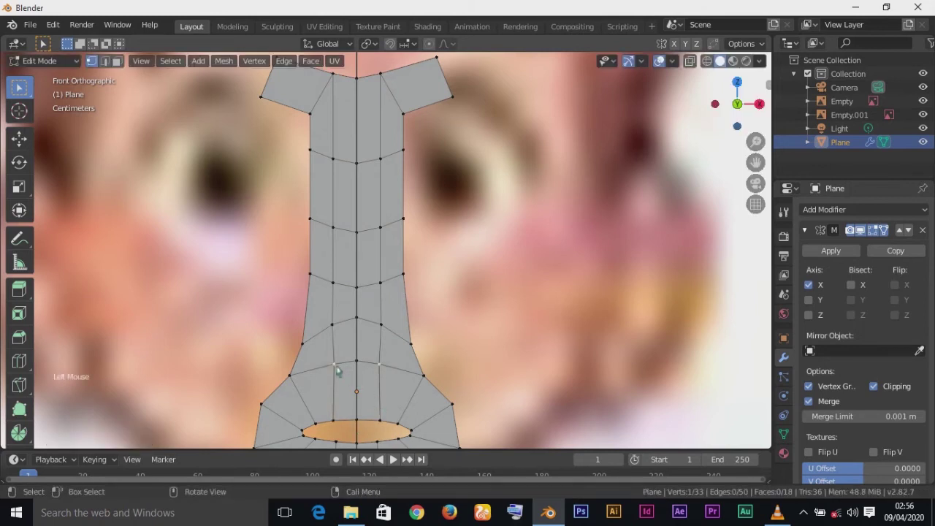
{"action": "key", "text": "g"}
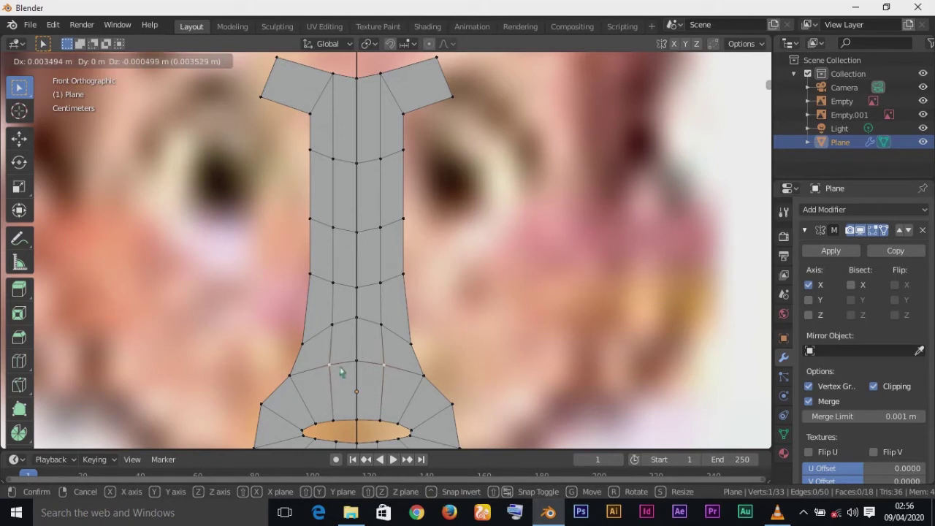
{"action": "left_click", "coordinate": [340, 372]}
Step: Move the loop's topmost vertex outward about 0.004 m along X
{"action": "scroll", "coordinate": [384, 348], "scroll_direction": "down", "scroll_amount": 3}
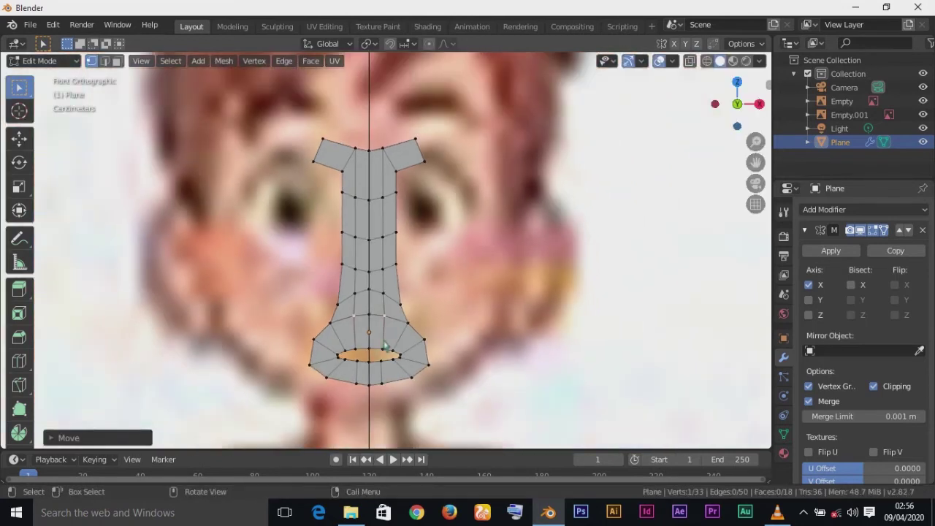
{"action": "middle_click_drag", "start_coordinate": [385, 345], "coordinate": [365, 328], "text": "shift"}
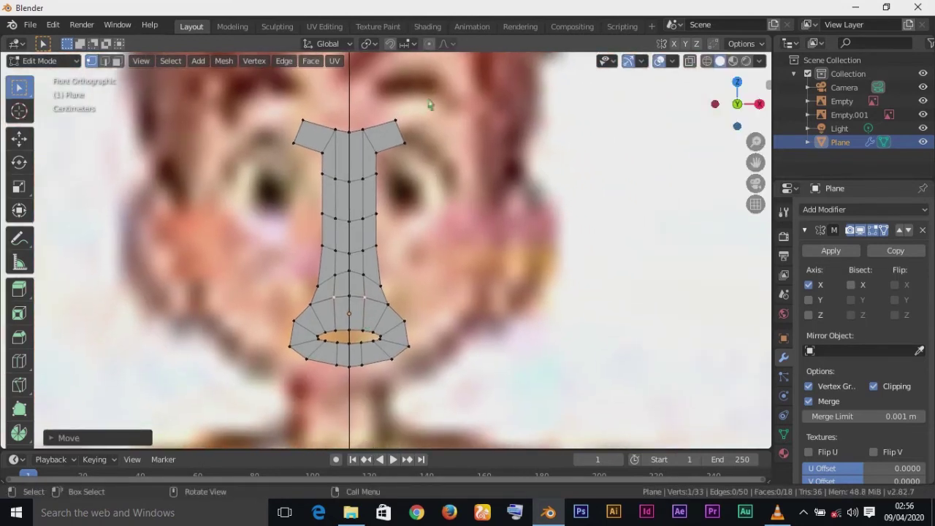
{"action": "left_click", "coordinate": [368, 131]}
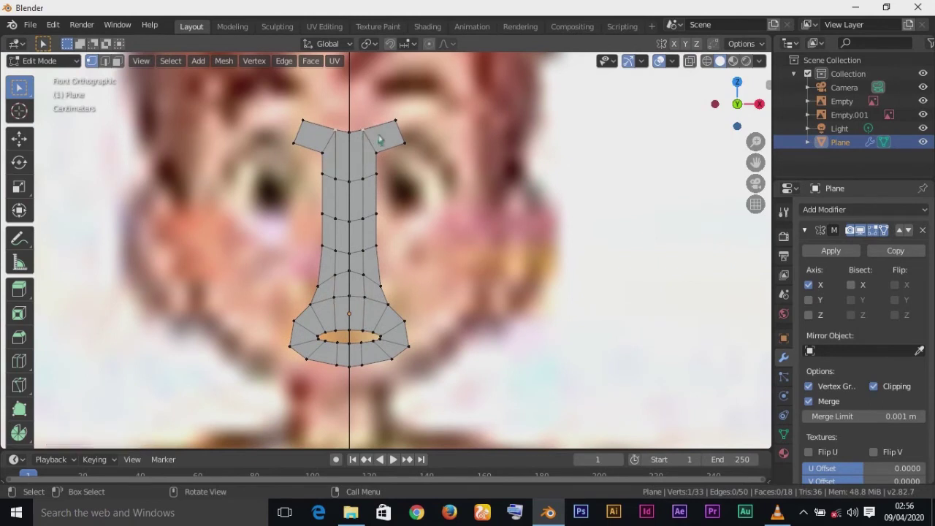
{"action": "key", "text": "g"}
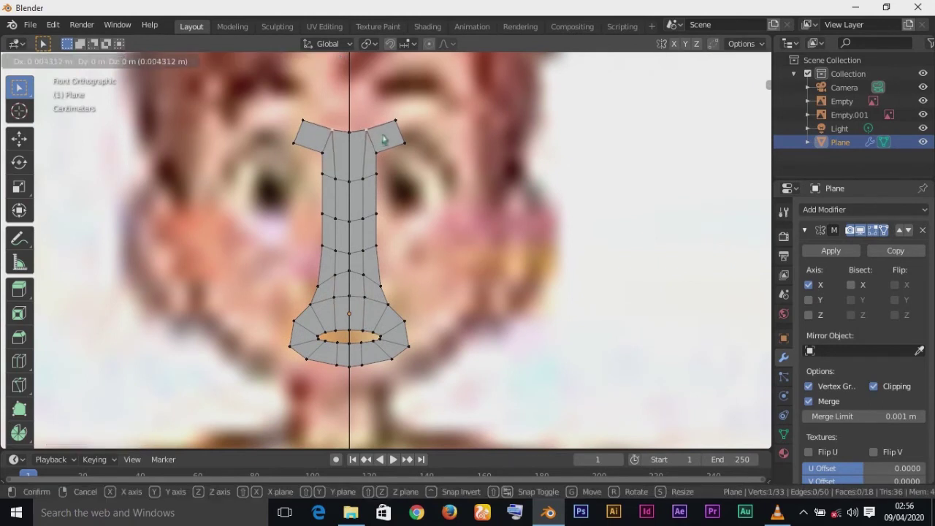
{"action": "left_click", "coordinate": [384, 140]}
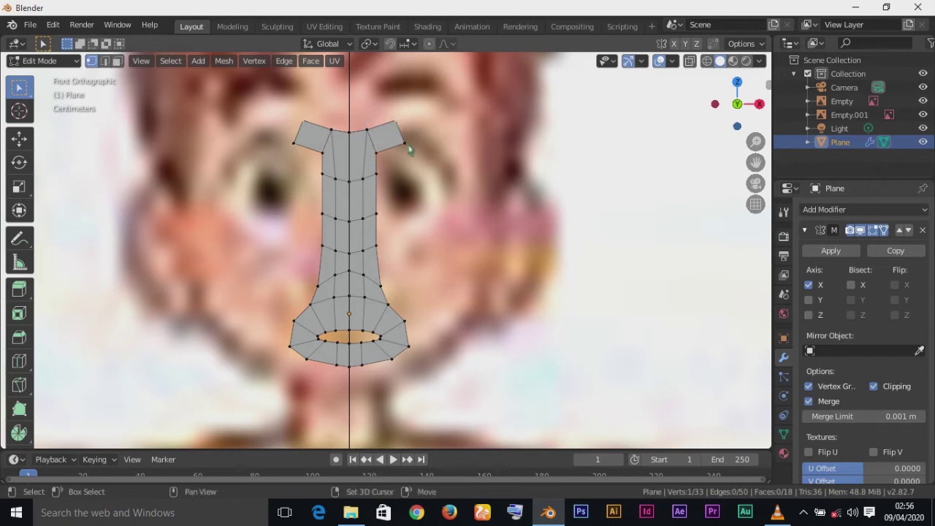
Step: Extrude the end edge of the segment above the eye about 0.05 m outward toward the eye's outer side
{"action": "left_click", "coordinate": [407, 148], "text": "shift"}
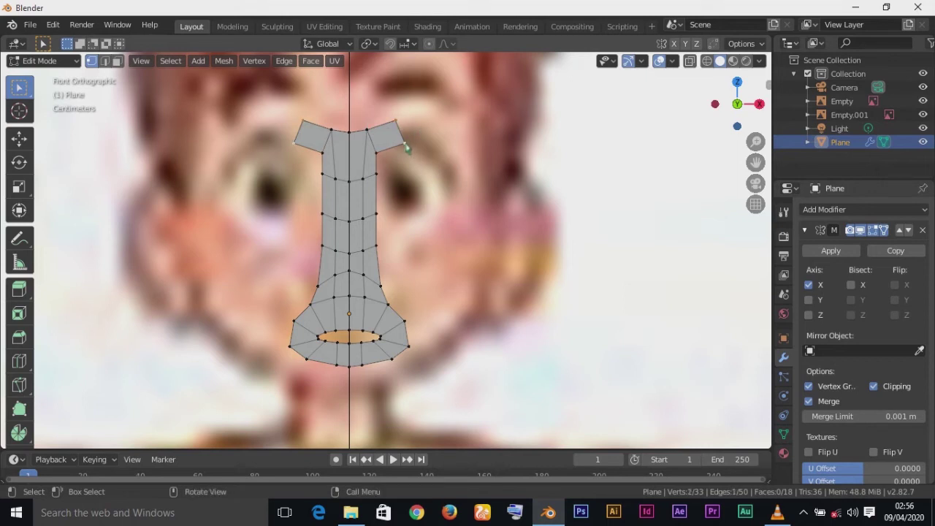
{"action": "key", "text": "e"}
{"action": "right_click", "coordinate": [406, 148]}
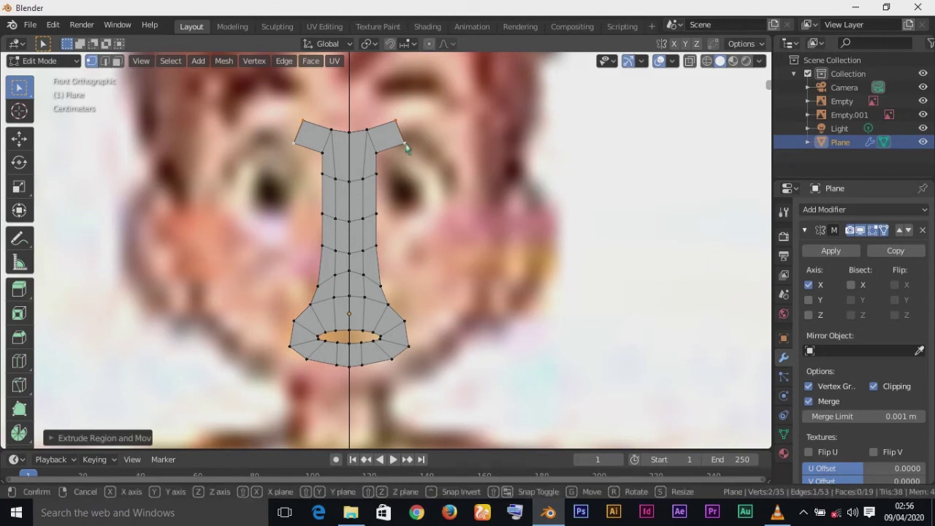
{"action": "key", "text": "g"}
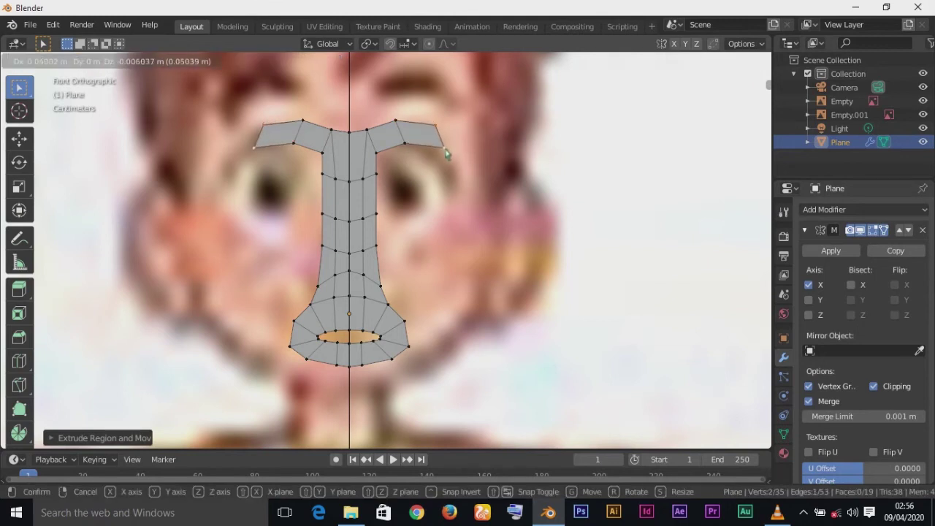
{"action": "left_click", "coordinate": [446, 150]}
Step: Rotate the new end edge to follow the eye's curve and turn the edge between the two segments about 24 degrees
{"action": "key", "text": "r"}
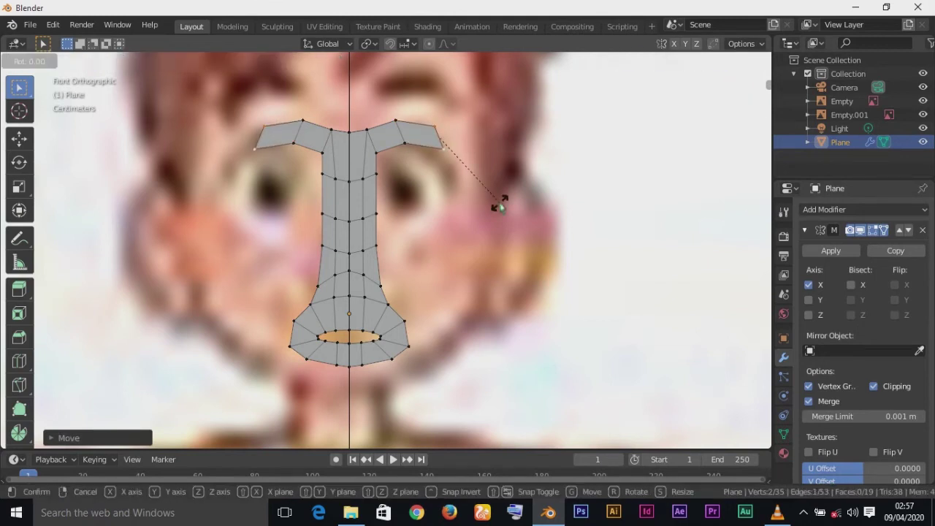
{"action": "left_click", "coordinate": [428, 219]}
{"action": "left_click", "coordinate": [404, 148], "text": "alt"}
{"action": "key", "text": "ctrl+z"}
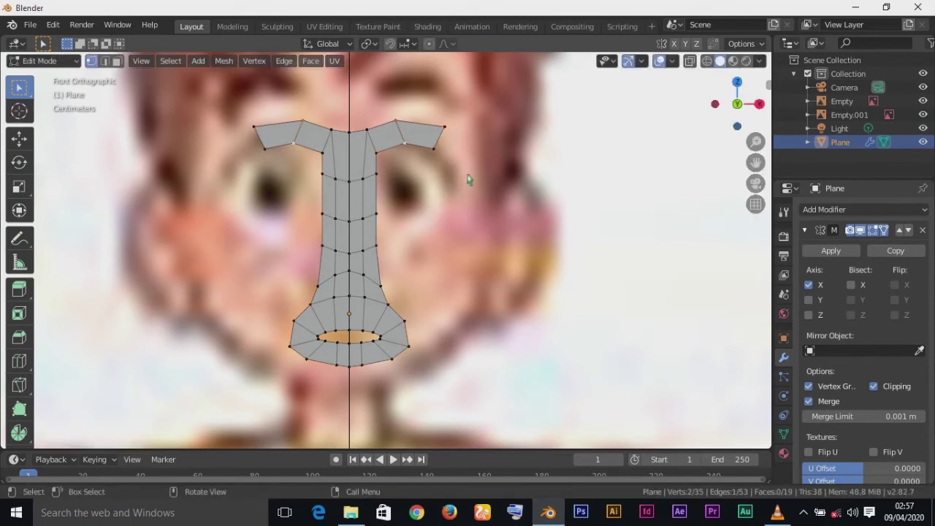
{"action": "key", "text": "r"}
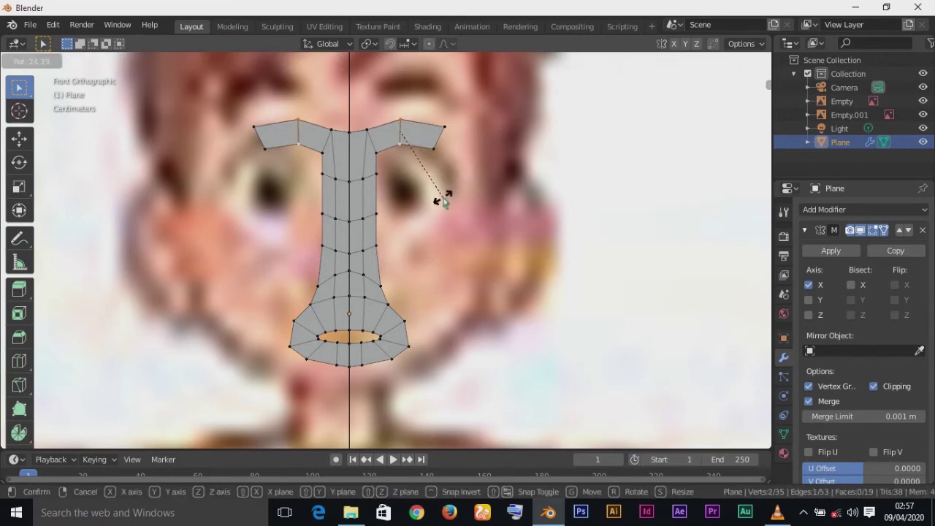
{"action": "left_click", "coordinate": [442, 197]}
Step: Move the outer end edge about 0.01 m back toward the nose and grow the selection to the whole end segment
{"action": "left_click", "coordinate": [437, 155], "text": "alt"}
{"action": "left_click", "coordinate": [442, 144]}
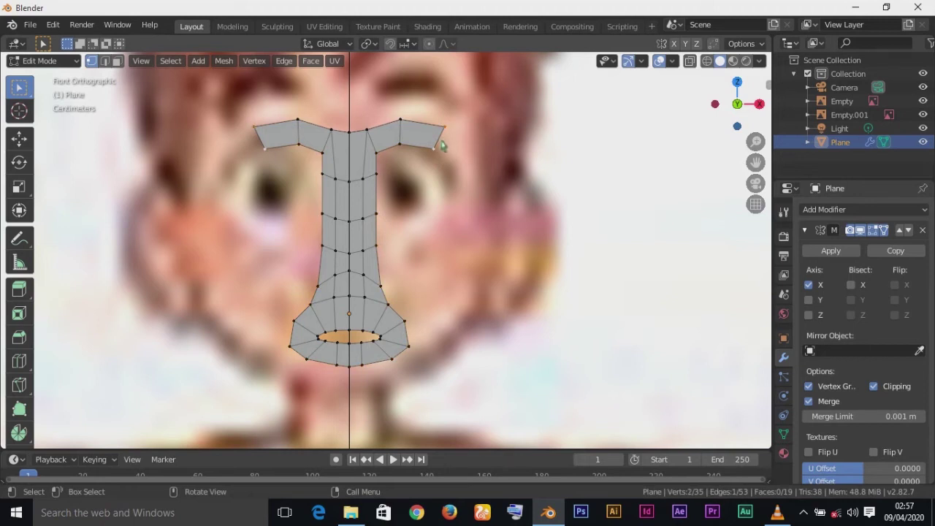
{"action": "key", "text": "g"}
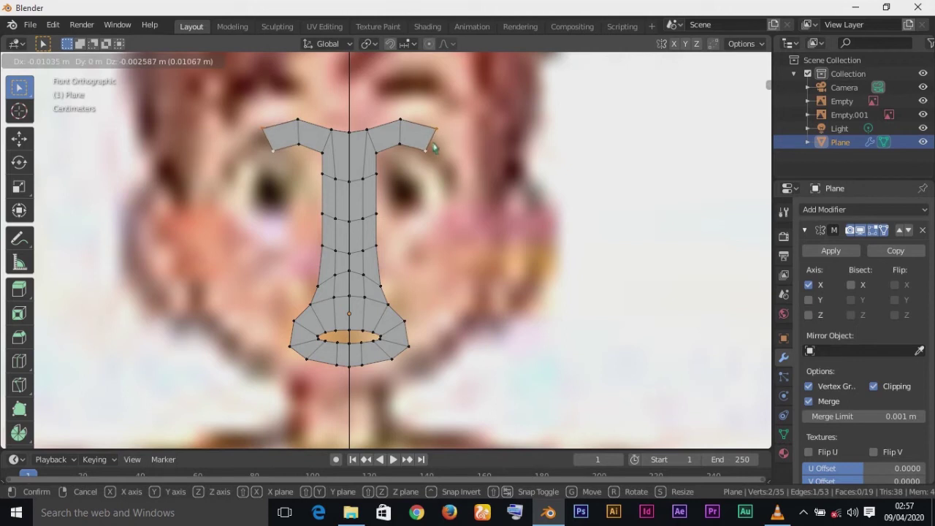
{"action": "left_click", "coordinate": [433, 147]}
{"action": "key", "text": "ctrl+KP_Add"}
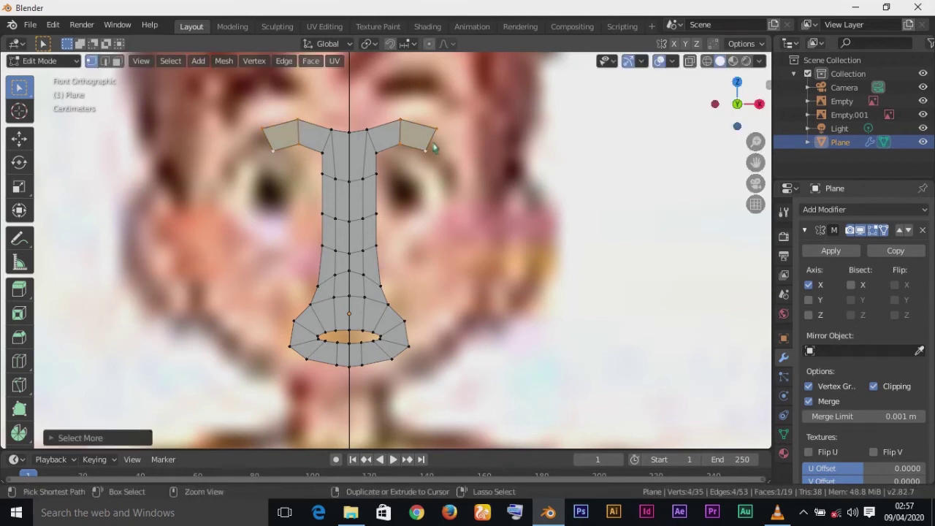
Step: Move the two outer segments above the eye about 0.008 m outward and reduce the selection to the end edge
{"action": "key", "text": "g"}
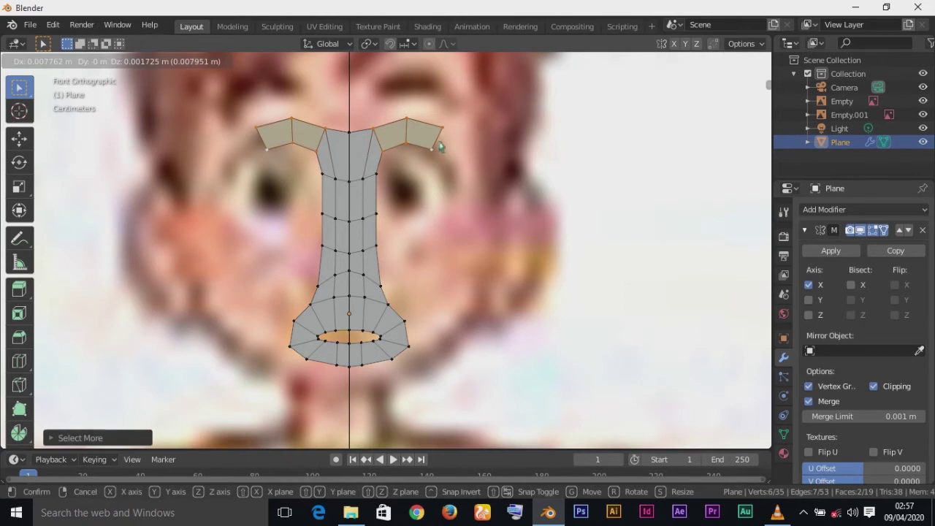
{"action": "left_click", "coordinate": [439, 147]}
{"action": "left_click", "coordinate": [442, 151]}
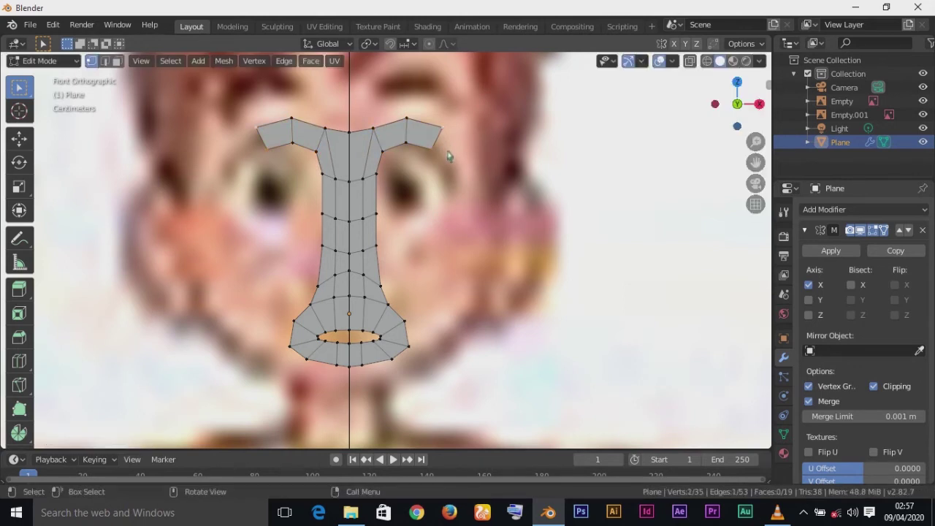
Step: Extrude the end edge about 0.04 m outward and down around the eye's outer corner and rotate it along the curve
{"action": "key", "text": "e"}
{"action": "right_click", "coordinate": [448, 154]}
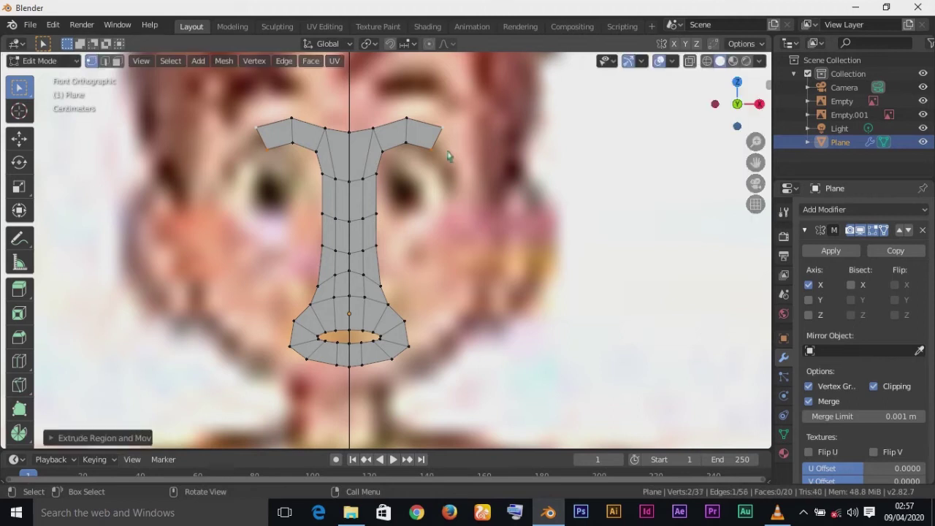
{"action": "key", "text": "g"}
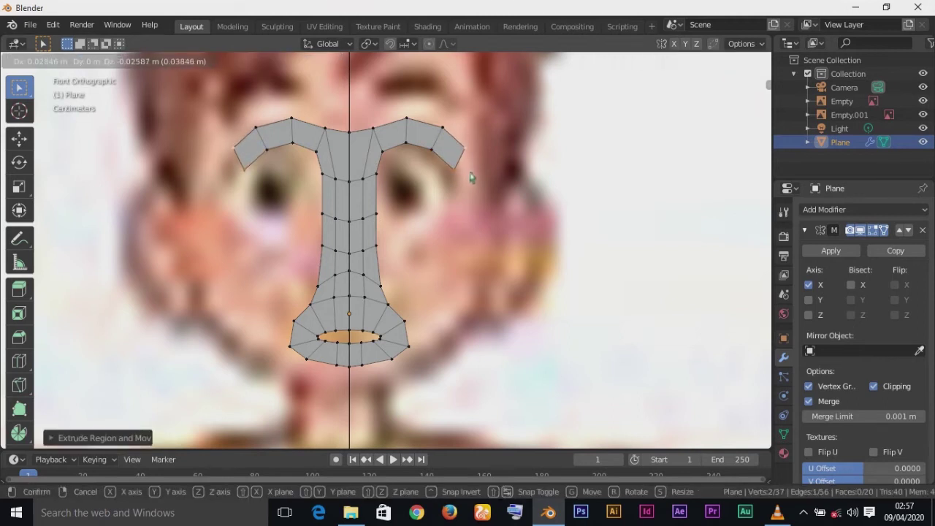
{"action": "left_click", "coordinate": [470, 176]}
{"action": "key", "text": "r"}
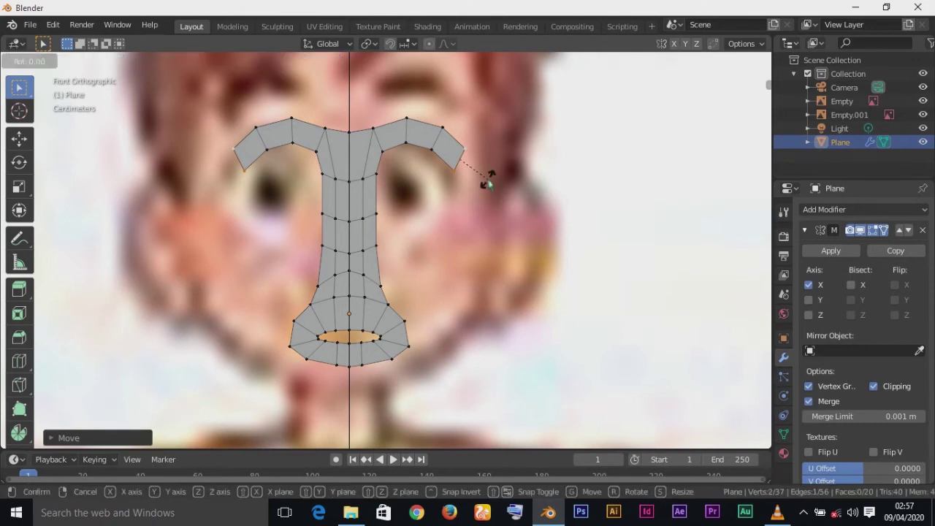
{"action": "left_click", "coordinate": [465, 191]}
Step: Shift the two outermost segments above the eye slightly outward, and the last segment about 0.005 m further
{"action": "key", "text": "ctrl+KP_Add"}
{"action": "key", "text": "g"}
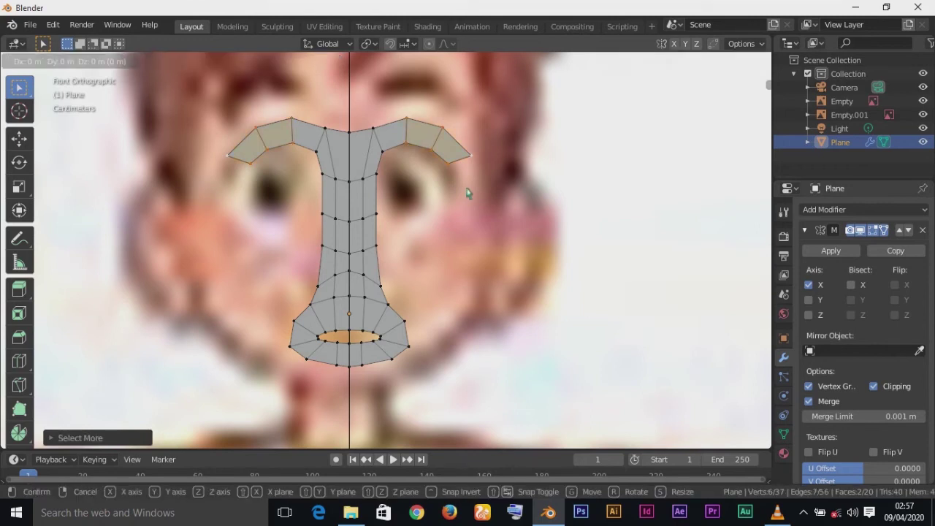
{"action": "left_click", "coordinate": [471, 194]}
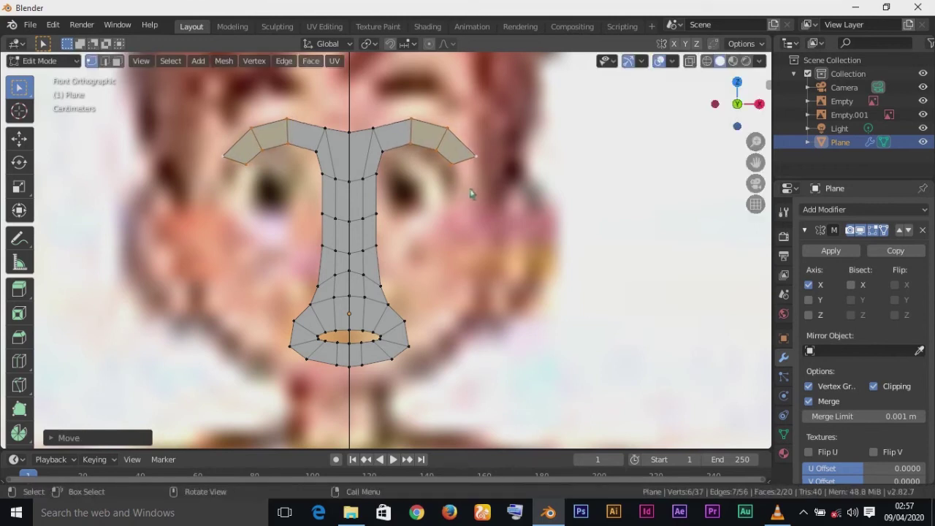
{"action": "key", "text": "ctrl+KP_Subtract"}
{"action": "key", "text": "g"}
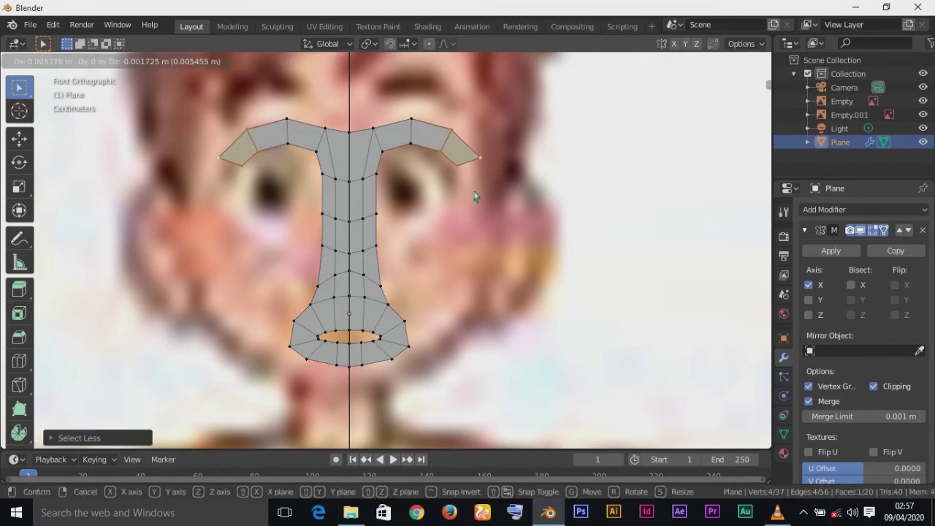
{"action": "left_click", "coordinate": [473, 194]}
Step: Lower the outer end edge of the upper eye band slightly and rotate it a few degrees
{"action": "key", "text": "ctrl+KP_Subtract"}
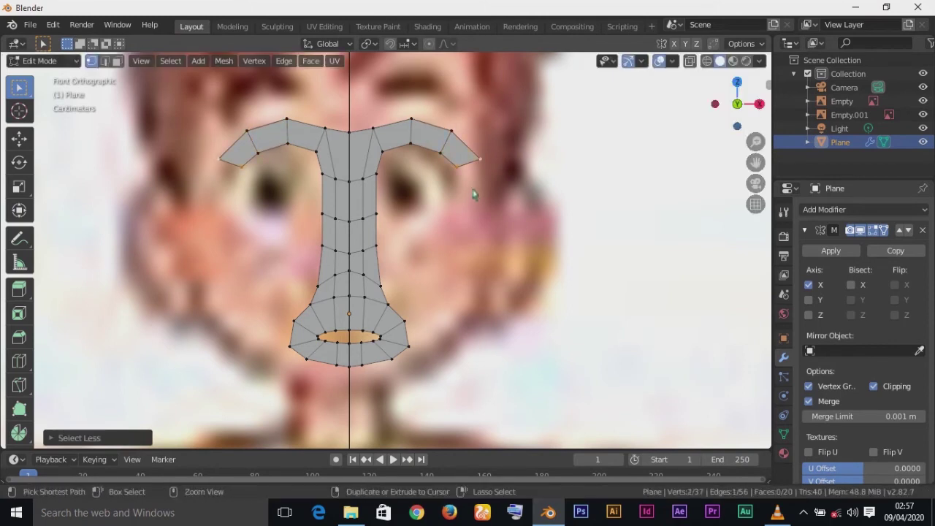
{"action": "key", "text": "g"}
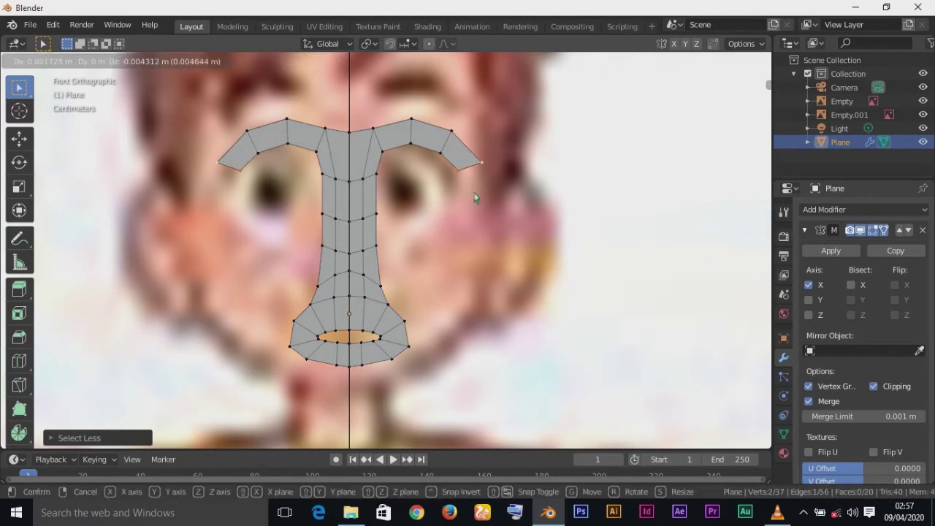
{"action": "left_click", "coordinate": [472, 197]}
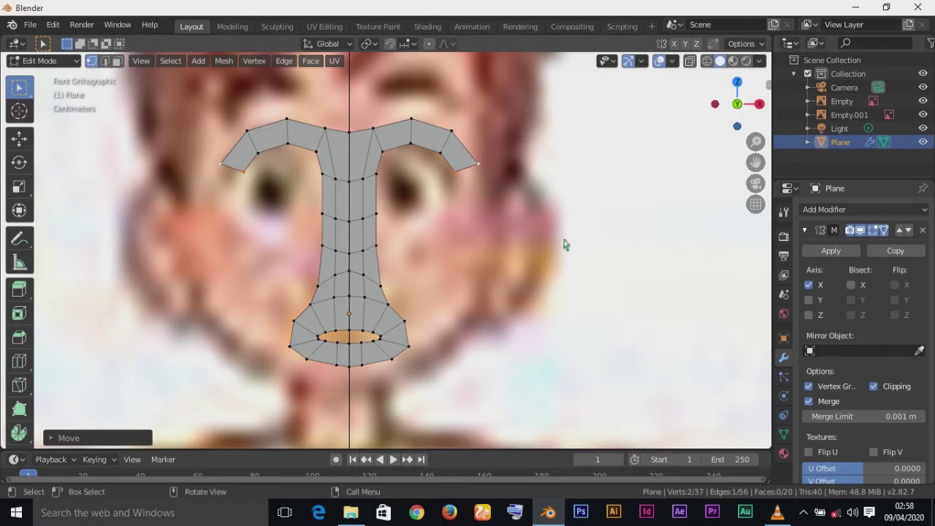
{"action": "key", "text": "r"}
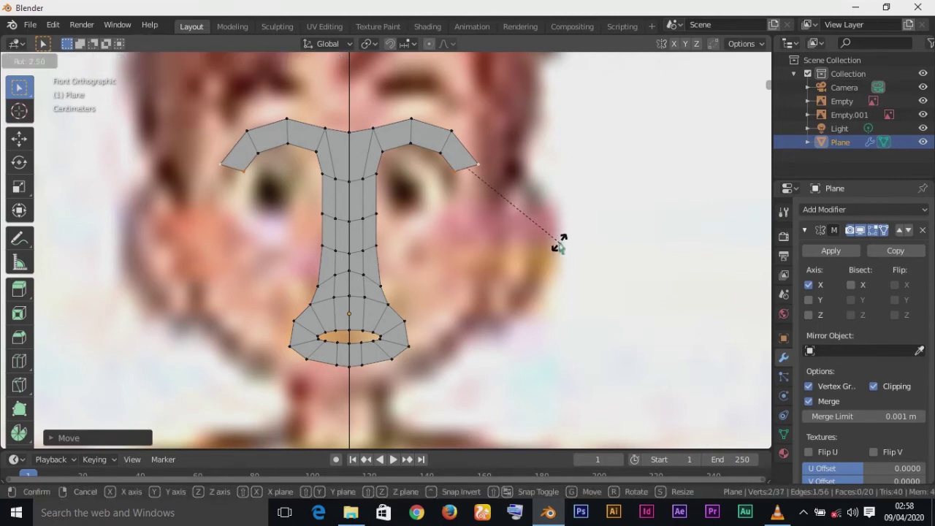
{"action": "left_click", "coordinate": [556, 246]}
Step: Move the end edge's inner vertex about 0.005 m and its outer vertex about 0.01 m toward the nose
{"action": "left_click", "coordinate": [462, 192]}
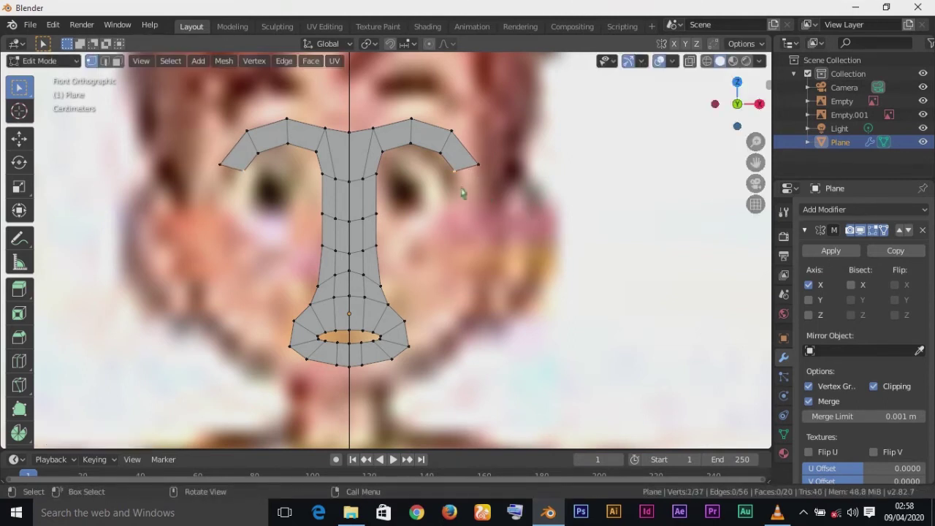
{"action": "key", "text": "g"}
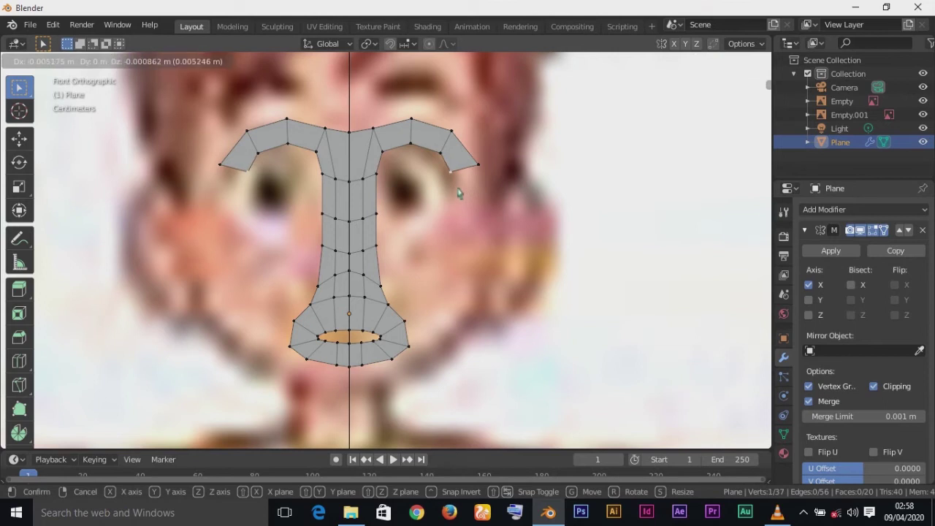
{"action": "left_click", "coordinate": [456, 193]}
{"action": "left_click", "coordinate": [482, 175]}
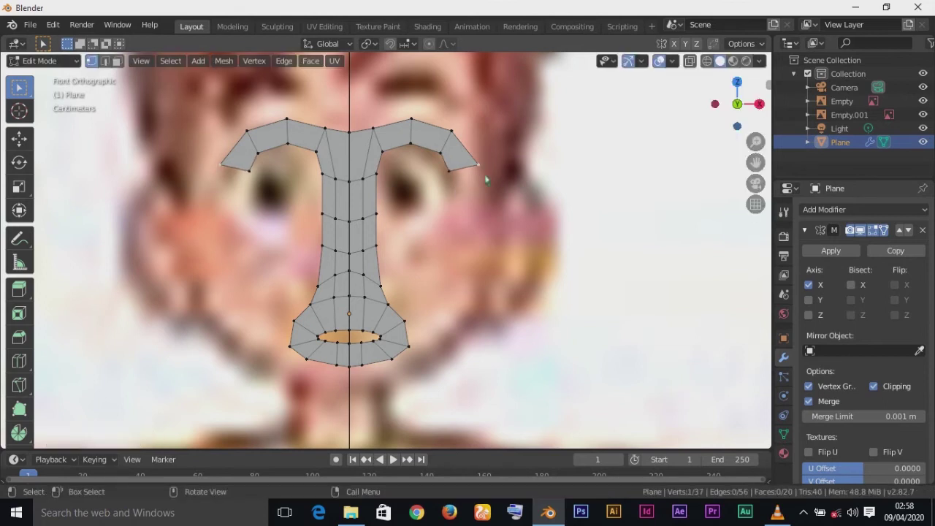
{"action": "key", "text": "g"}
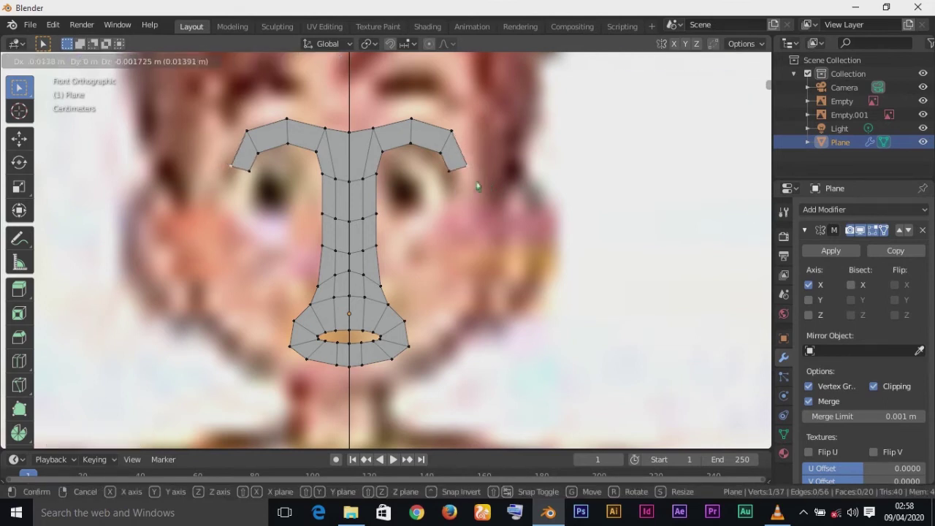
{"action": "left_click", "coordinate": [481, 187]}
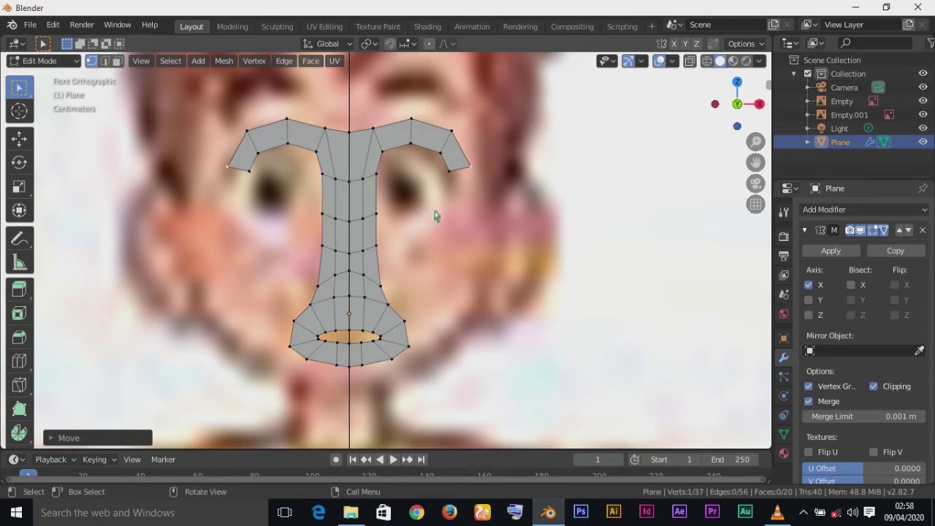
Step: Extrude the nose strip's side edge just below the eye about 0.04 m outward and slightly down
{"action": "left_click", "coordinate": [377, 215]}
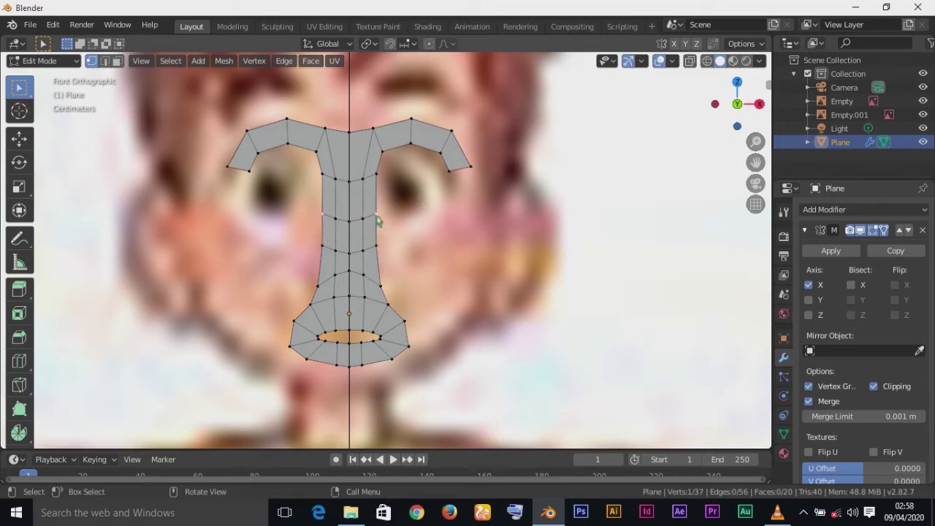
{"action": "left_click", "coordinate": [378, 246], "text": "shift"}
{"action": "key", "text": "e"}
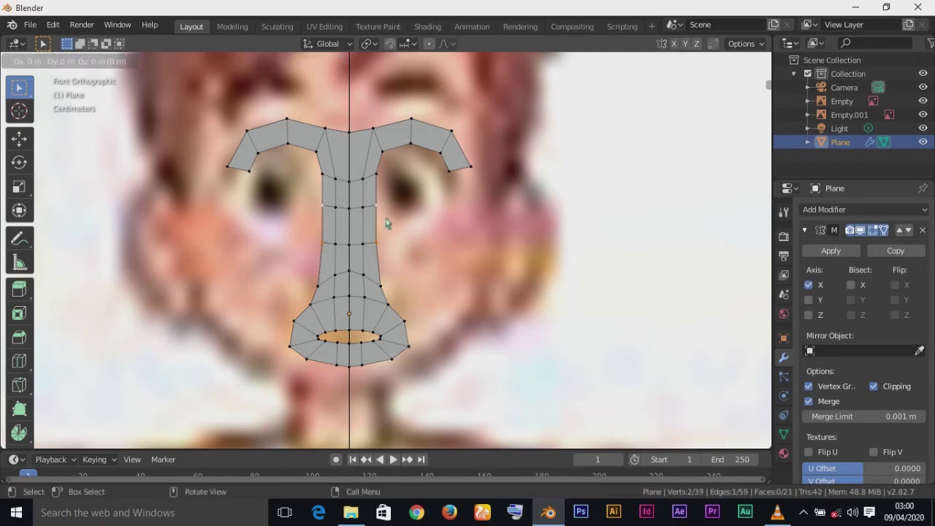
{"action": "key", "text": "g"}
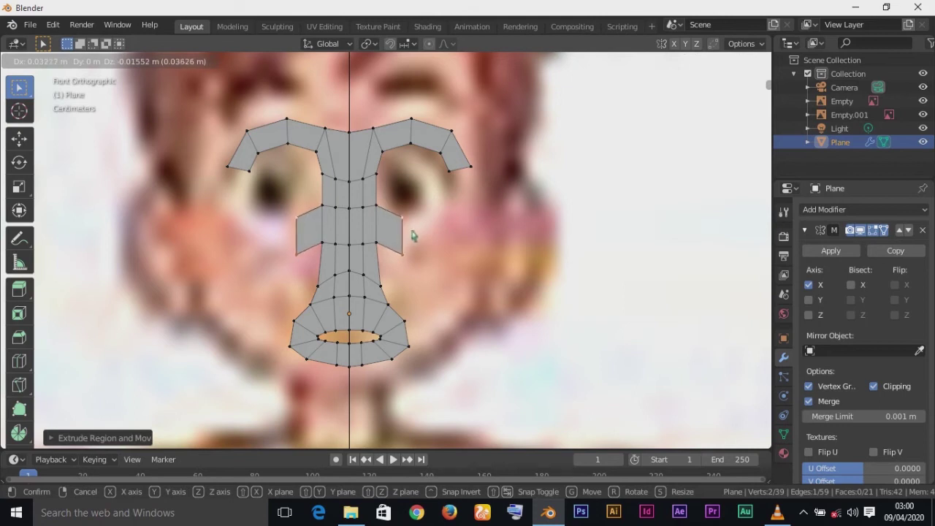
{"action": "left_click", "coordinate": [411, 252]}
Step: Raise the lower outer vertex of the new segment beneath the eye about 0.01 m
{"action": "left_click", "coordinate": [413, 267]}
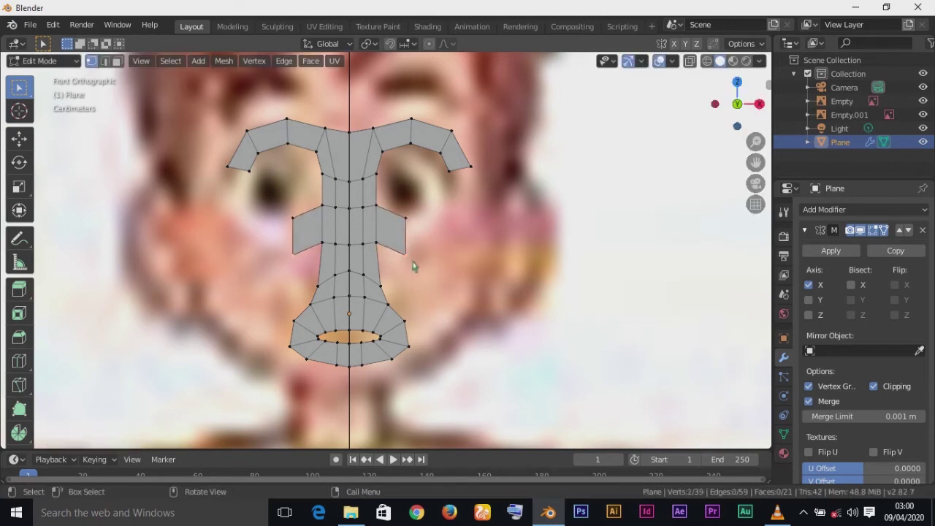
{"action": "left_click", "coordinate": [415, 268]}
{"action": "key", "text": "g"}
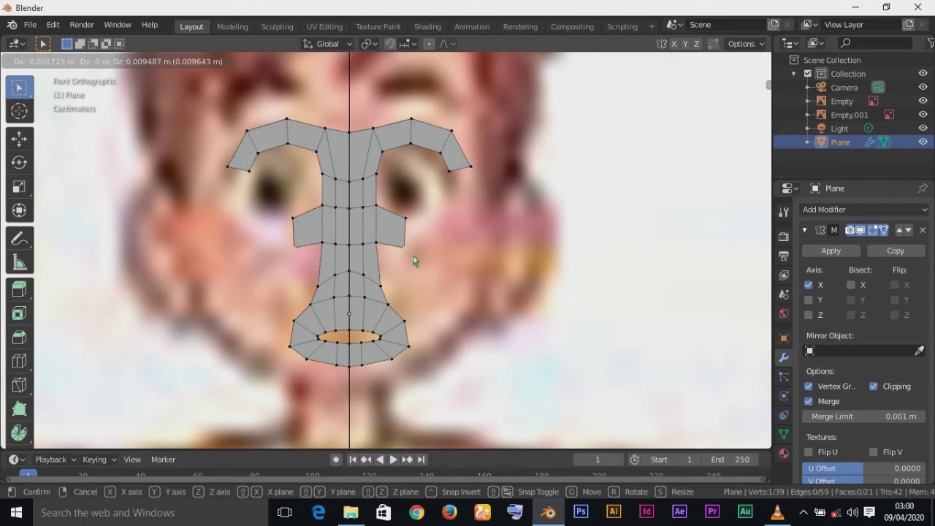
{"action": "left_click", "coordinate": [414, 257]}
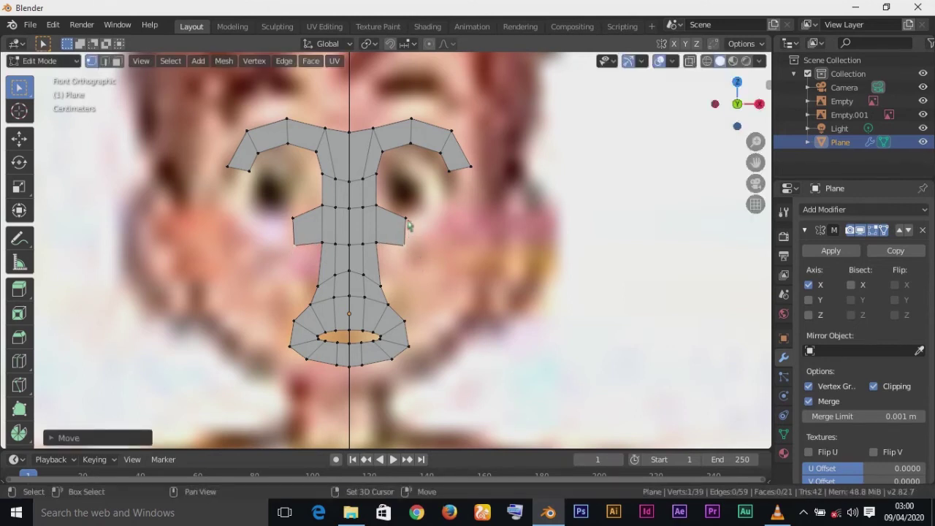
Step: Extrude the end edge of the segment beneath the eye about 0.04 m outward and slightly up
{"action": "left_click", "coordinate": [412, 248], "text": "shift"}
{"action": "key", "text": "e"}
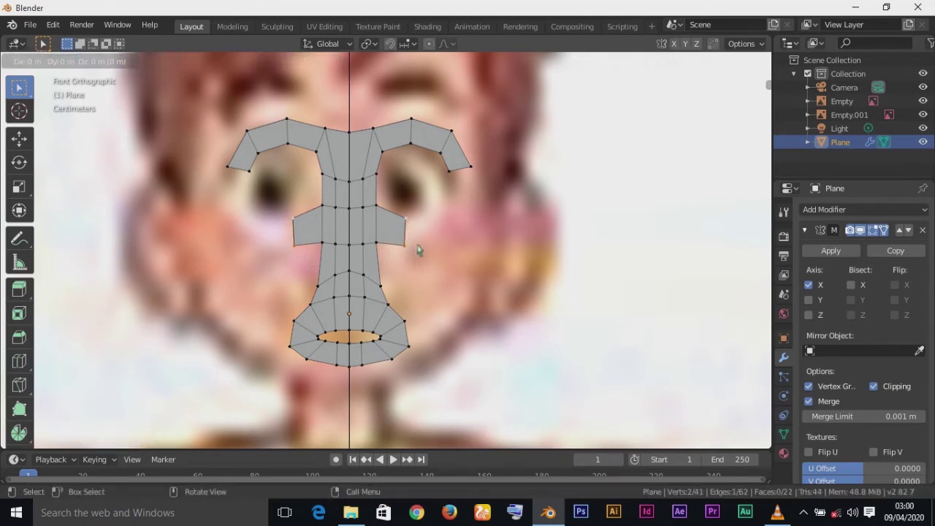
{"action": "left_click", "coordinate": [418, 249]}
{"action": "key", "text": "g"}
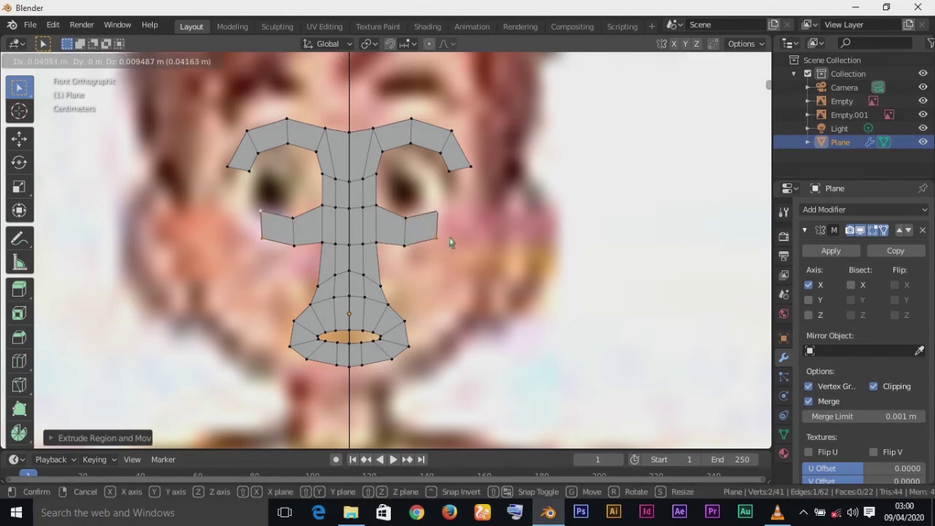
{"action": "left_click", "coordinate": [448, 243]}
Step: Lower the vertex where the lower eye band's upper edge meets the nose strip about 0.003 m
{"action": "left_click", "coordinate": [375, 210]}
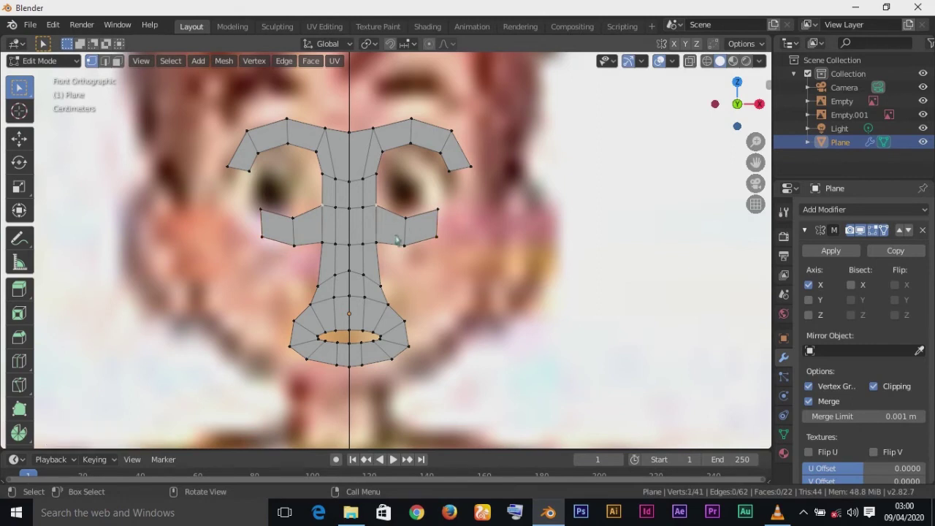
{"action": "key", "text": "g"}
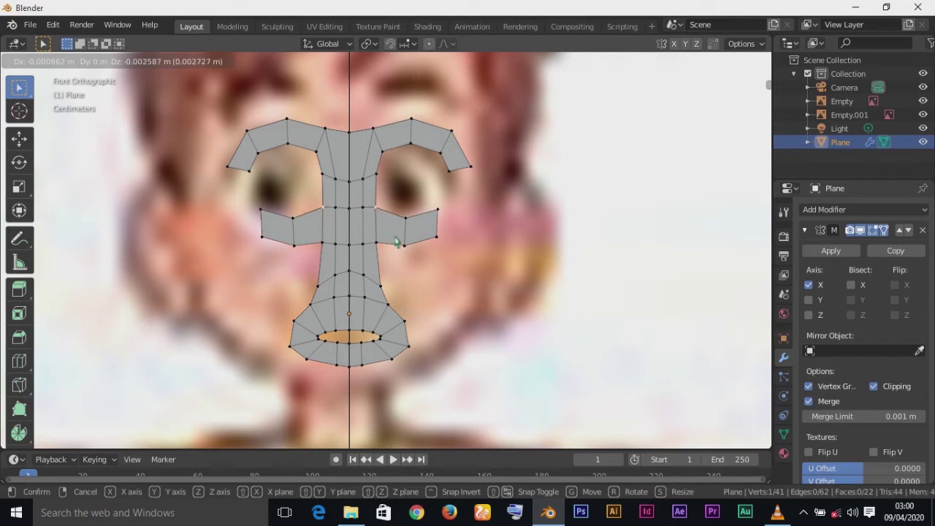
{"action": "left_click", "coordinate": [395, 241]}
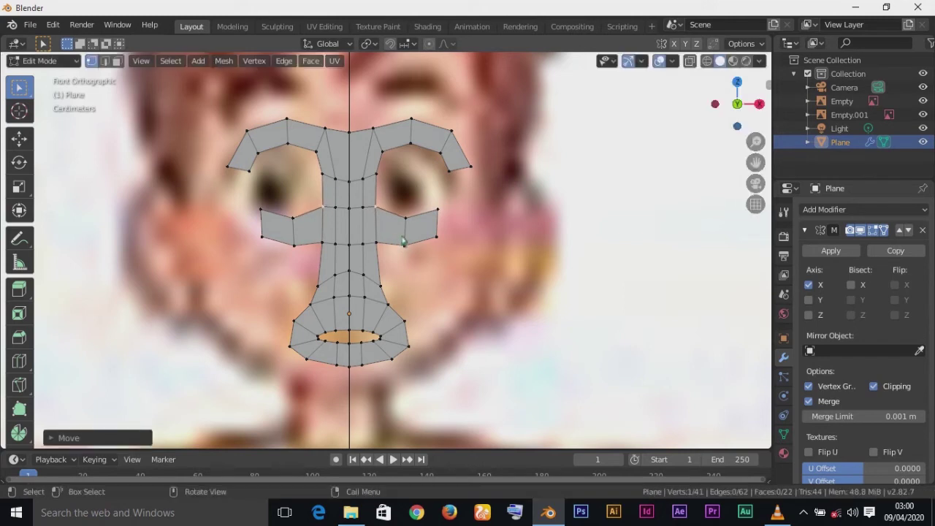
Step: Raise the upper and lower vertices between the two segments beneath the eye slightly
{"action": "left_click", "coordinate": [436, 214]}
{"action": "left_click", "coordinate": [406, 248]}
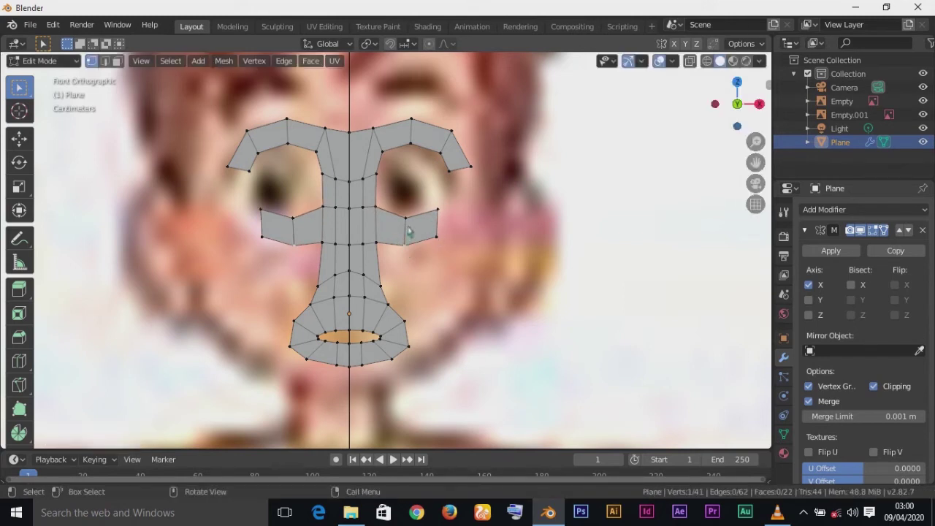
{"action": "key", "text": "g"}
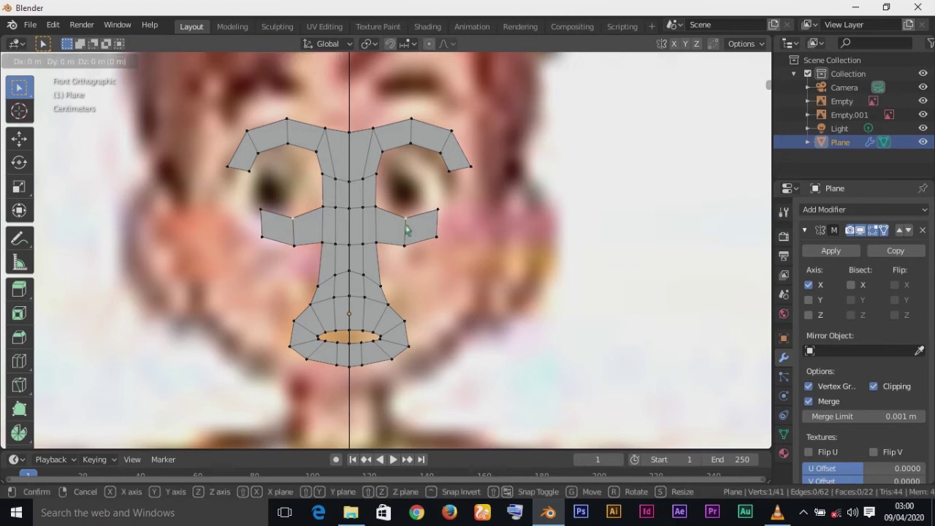
{"action": "left_click", "coordinate": [407, 230]}
{"action": "left_click", "coordinate": [408, 250]}
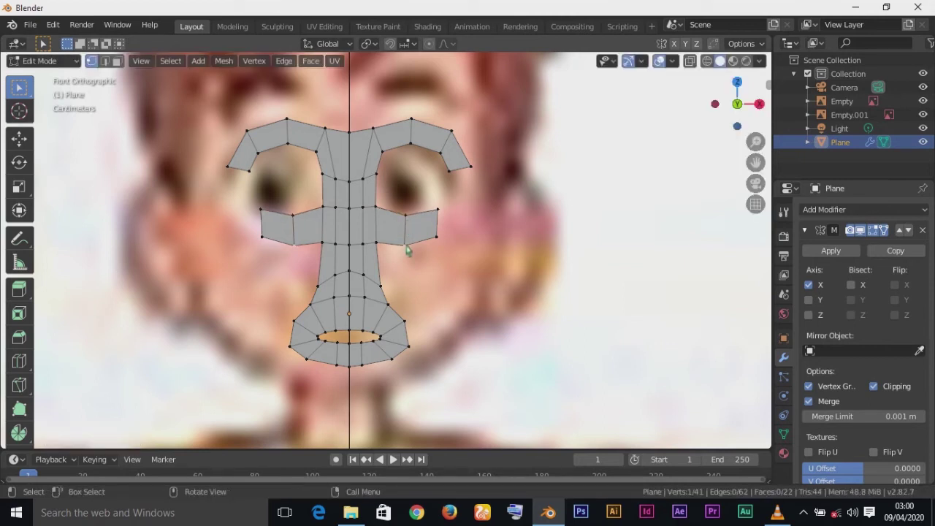
{"action": "key", "text": "g"}
{"action": "left_click", "coordinate": [407, 248]}
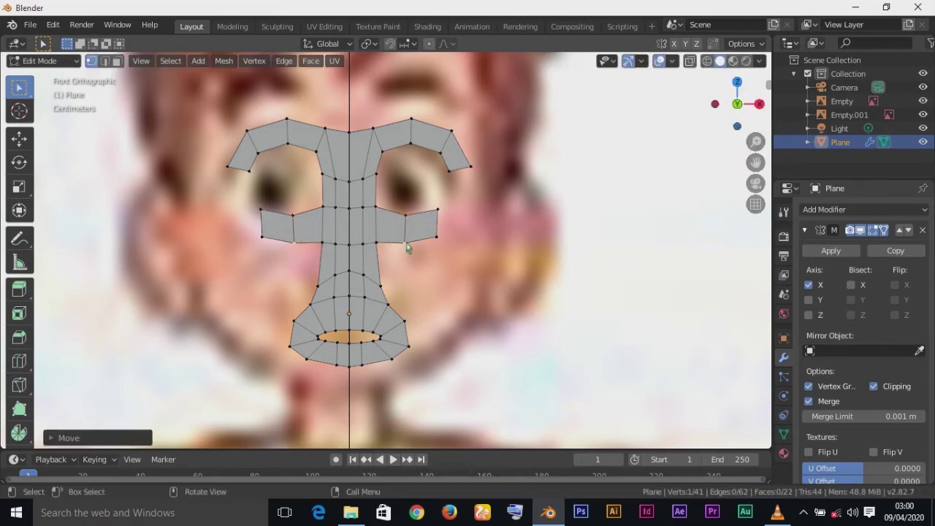
Step: Nudge the lower eye band's upper end vertex slightly inward, then extrude its end edge about 0.03 m outward and up
{"action": "key", "text": "g"}
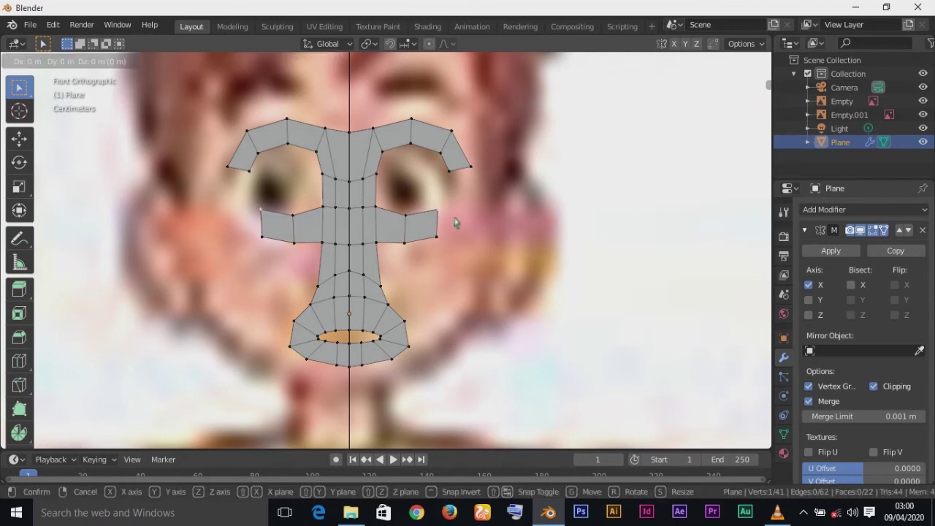
{"action": "left_click", "coordinate": [453, 223]}
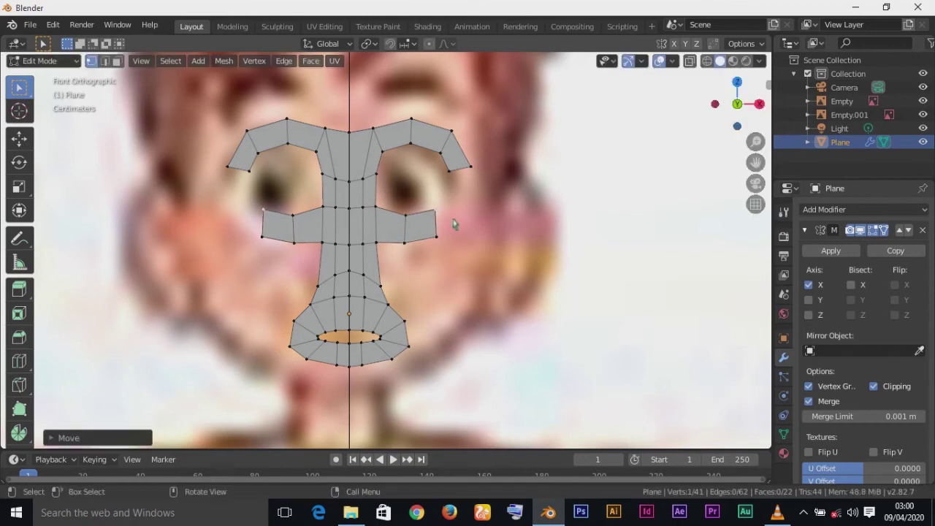
{"action": "left_click", "coordinate": [440, 242]}
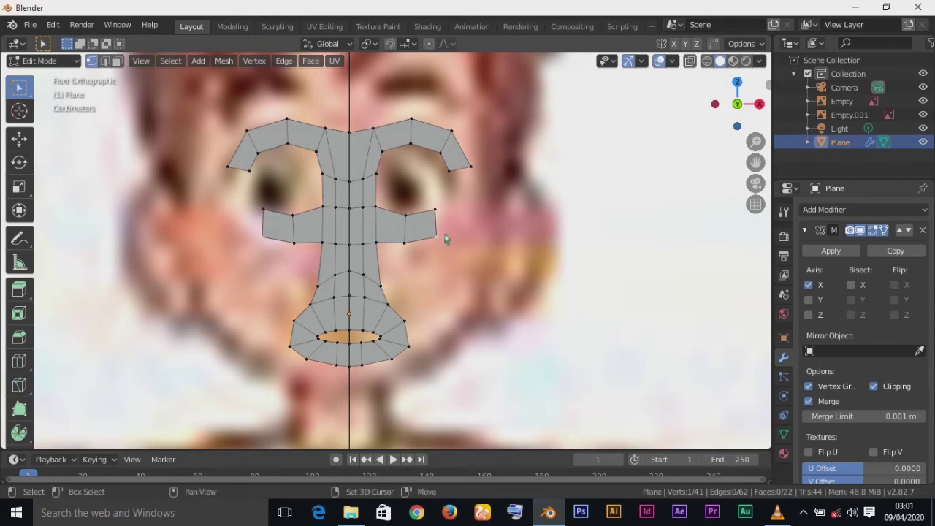
{"action": "left_click", "coordinate": [437, 215], "text": "shift"}
{"action": "key", "text": "e"}
{"action": "left_click", "coordinate": [442, 228]}
{"action": "key", "text": "g"}
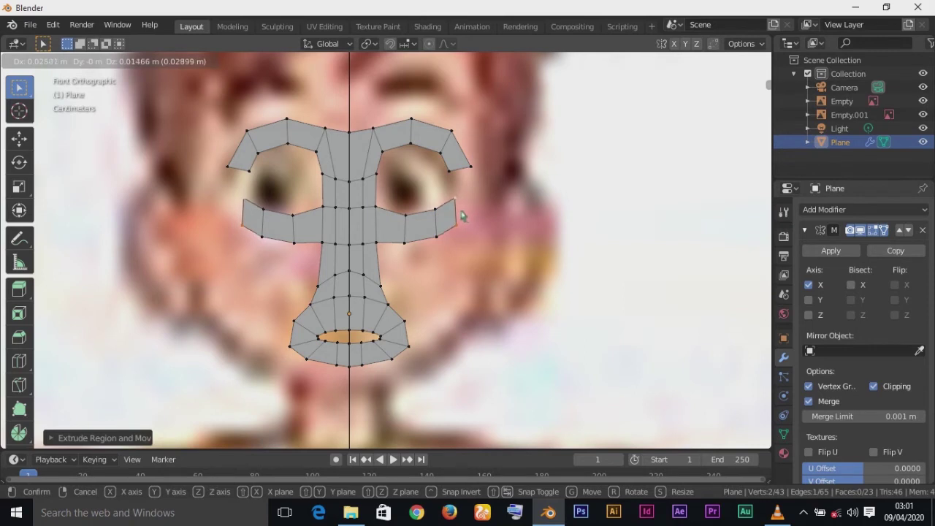
{"action": "left_click", "coordinate": [461, 214]}
Step: Rotate the new end edge toward horizontal beside the eye's outer corner and shift it about 0.01 m, mostly upward
{"action": "key", "text": "r"}
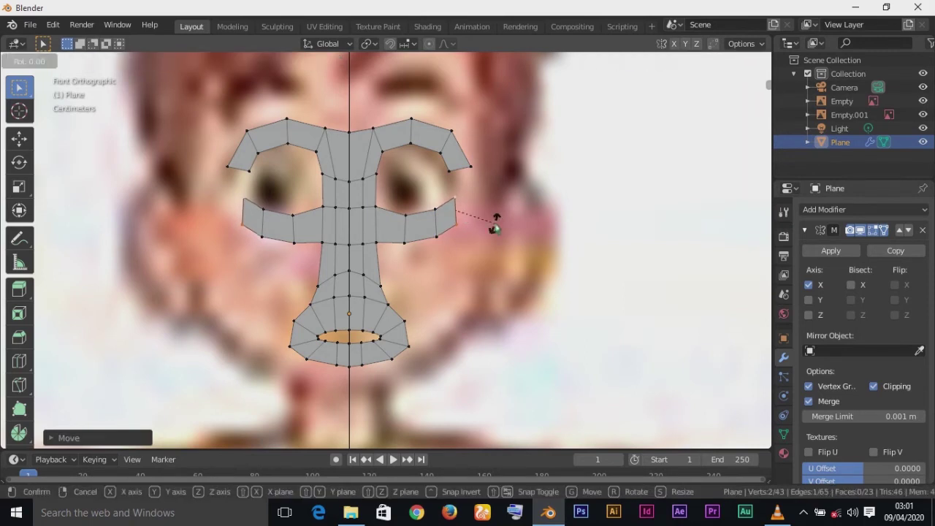
{"action": "left_click", "coordinate": [473, 205]}
{"action": "key", "text": "g"}
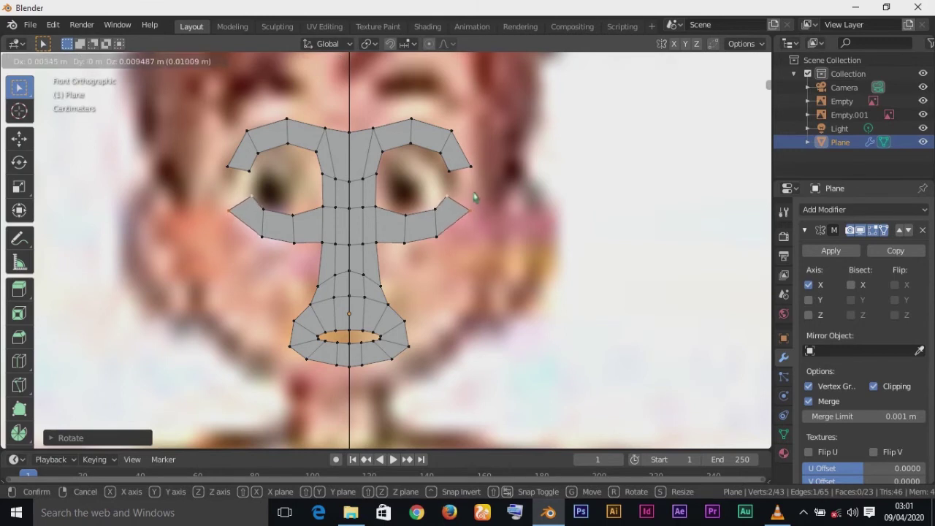
{"action": "left_click", "coordinate": [476, 196]}
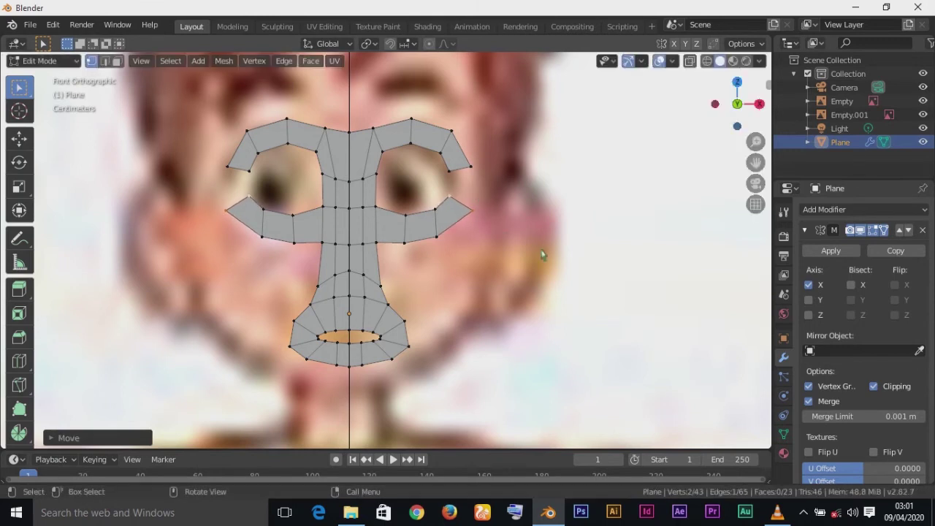
{"action": "key", "text": "r"}
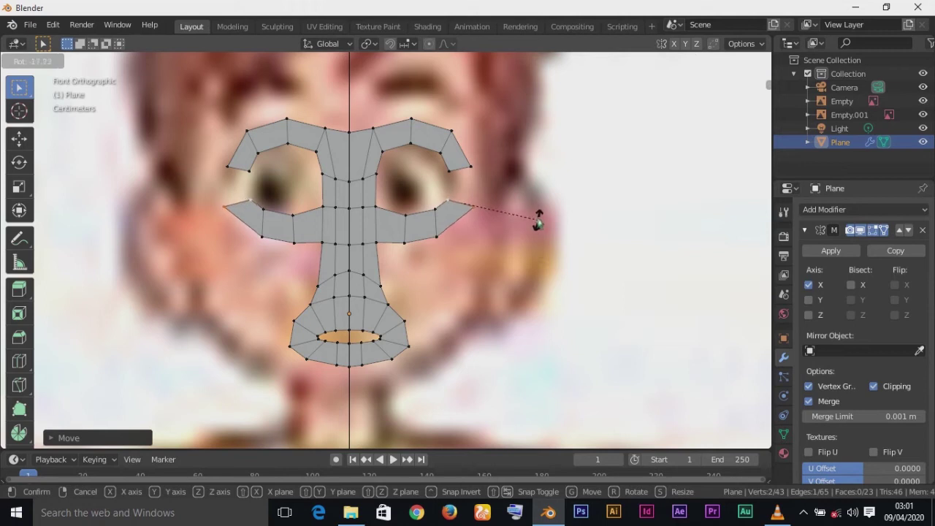
{"action": "left_click", "coordinate": [528, 215]}
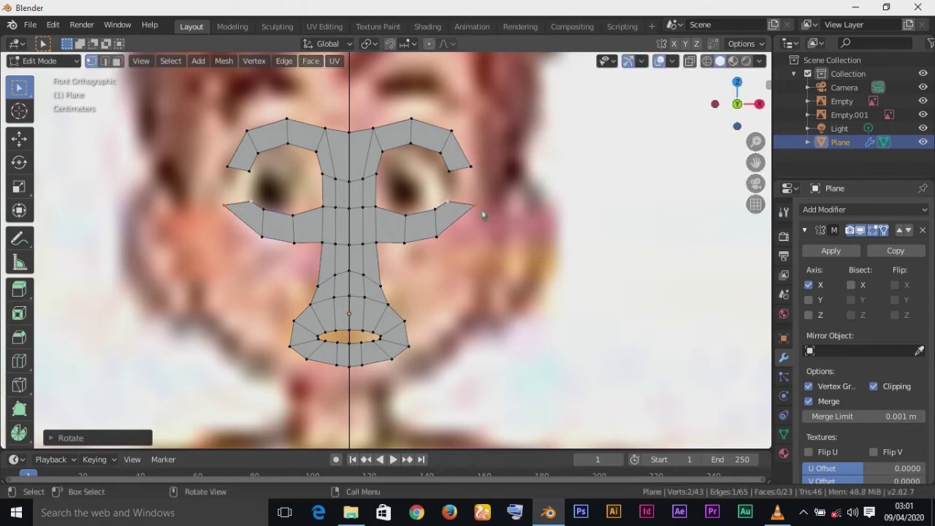
Step: Raise the lower band's inner end vertex about 0.01 m and move the adjoining segment's lower corner vertex about 0.01 m outward and slightly up
{"action": "left_click", "coordinate": [453, 206]}
{"action": "key", "text": "g"}
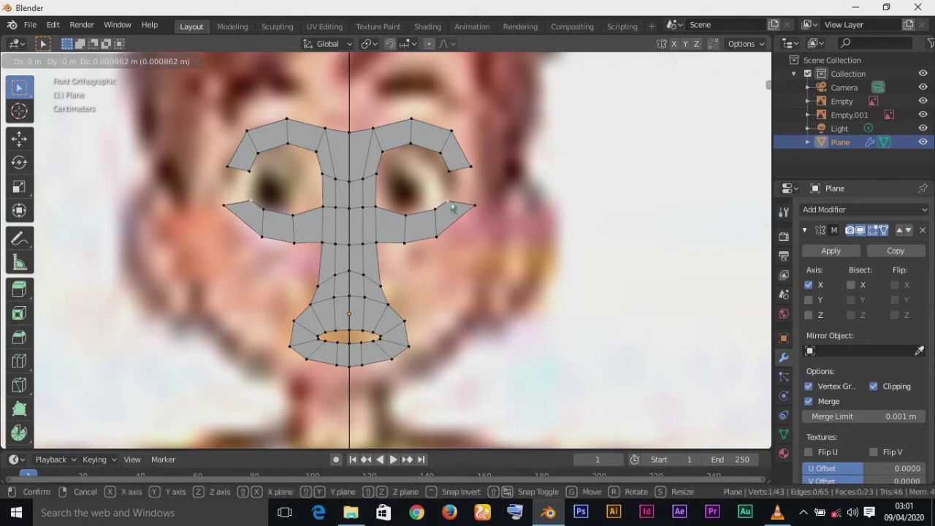
{"action": "left_click", "coordinate": [453, 206]}
{"action": "left_click", "coordinate": [438, 238]}
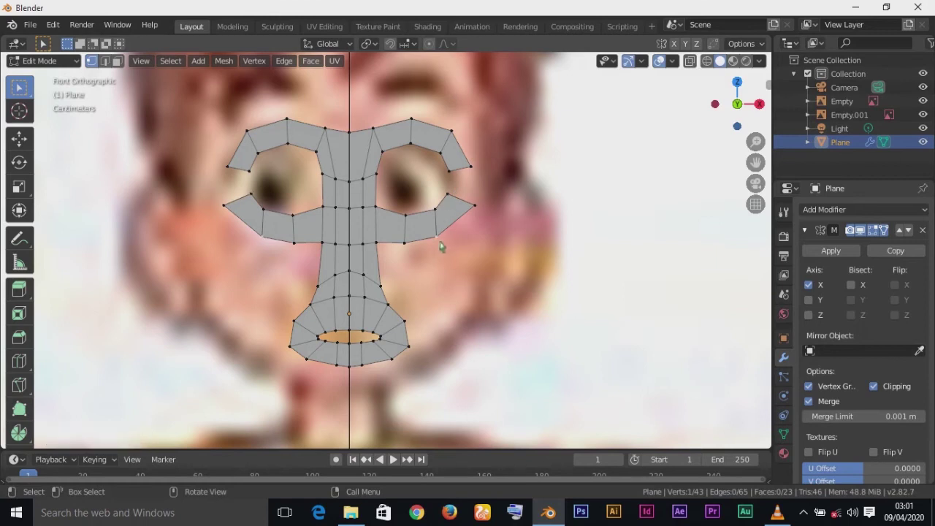
{"action": "key", "text": "g"}
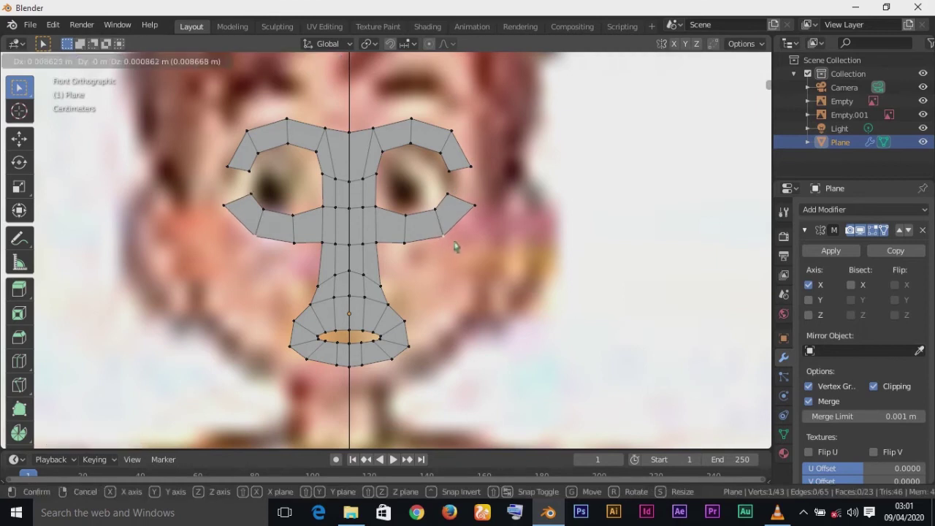
{"action": "left_click", "coordinate": [456, 242]}
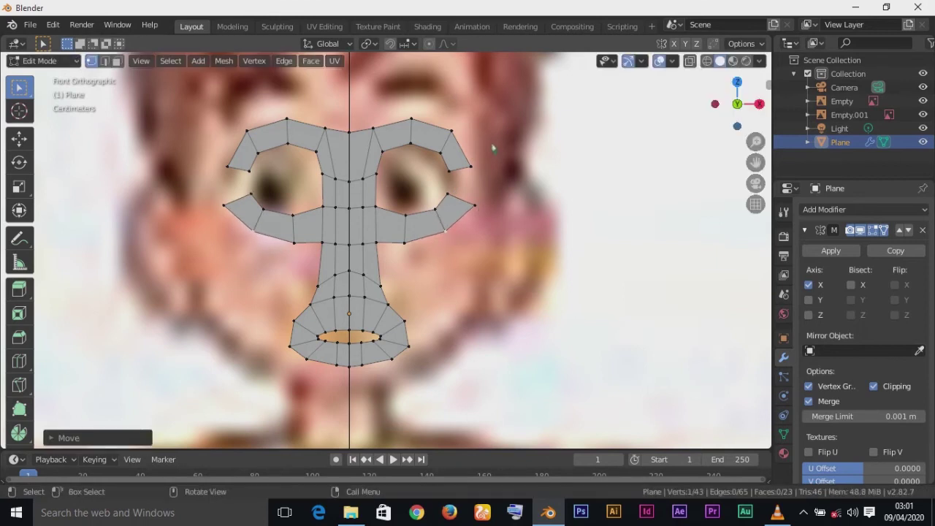
Step: Raise the lower band's outer end vertex about 0.01 m and push the neighbouring lower corner vertex about 0.01 m outward
{"action": "left_click", "coordinate": [476, 210]}
{"action": "key", "text": "g"}
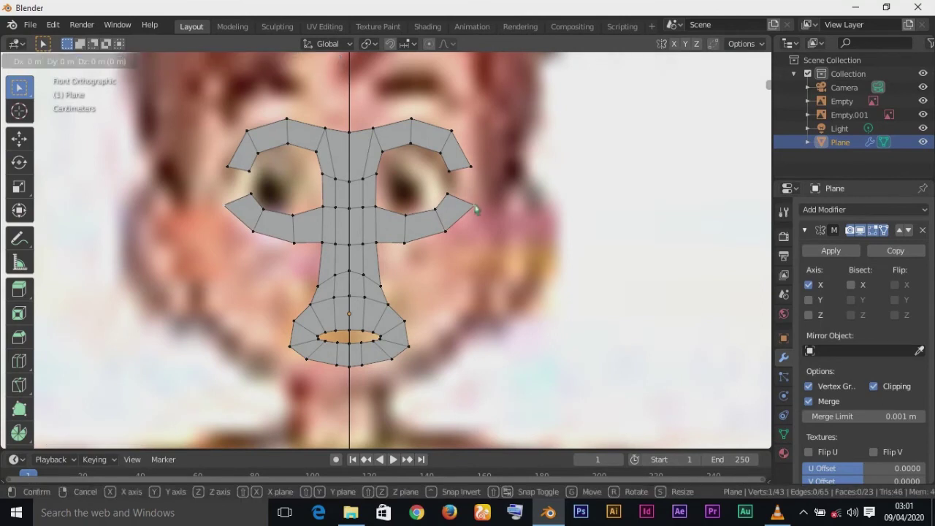
{"action": "left_click", "coordinate": [475, 198]}
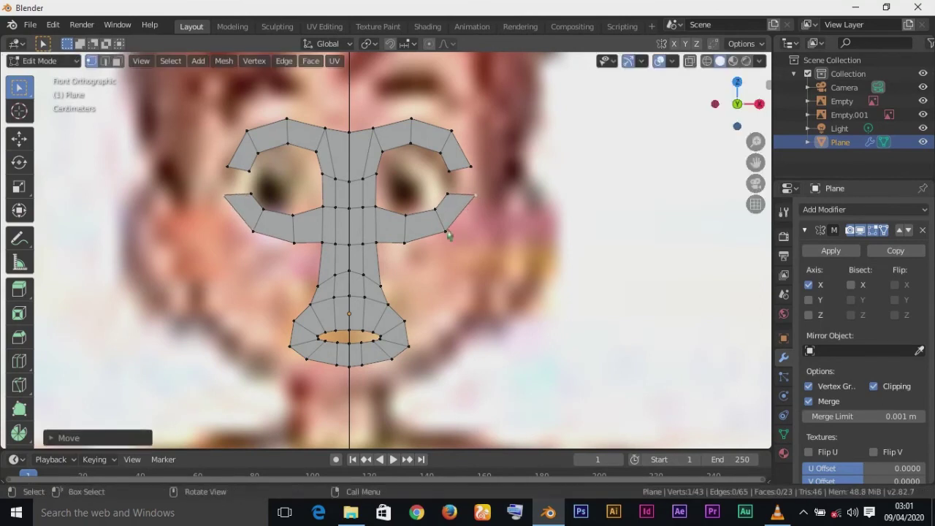
{"action": "left_click", "coordinate": [447, 235]}
{"action": "key", "text": "g"}
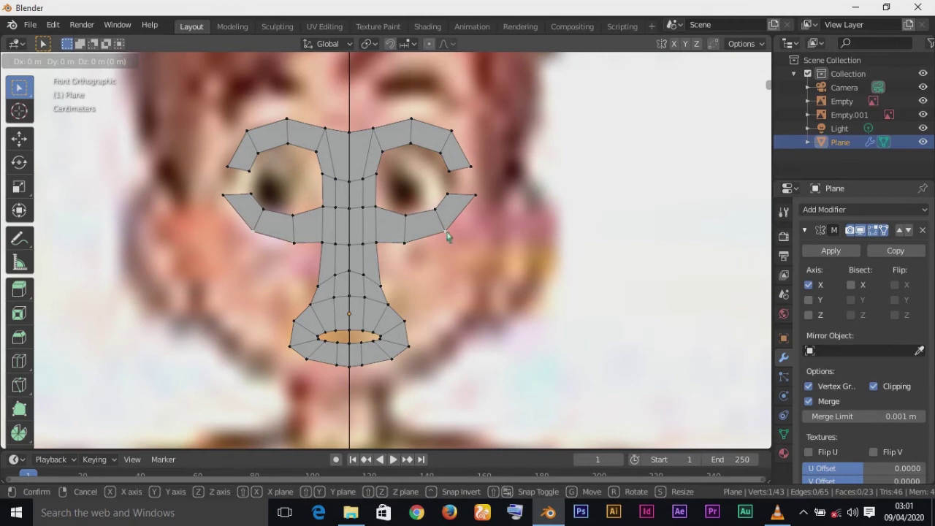
{"action": "left_click", "coordinate": [454, 235]}
Step: Lower the upper-edge vertex directly beneath the eye about 0.005 m to round the eye opening
{"action": "left_click", "coordinate": [405, 219]}
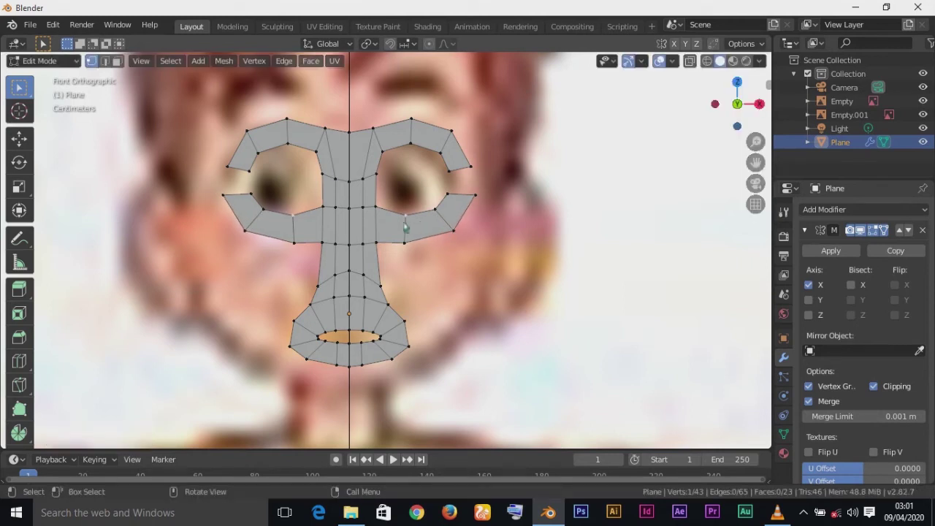
{"action": "key", "text": "g"}
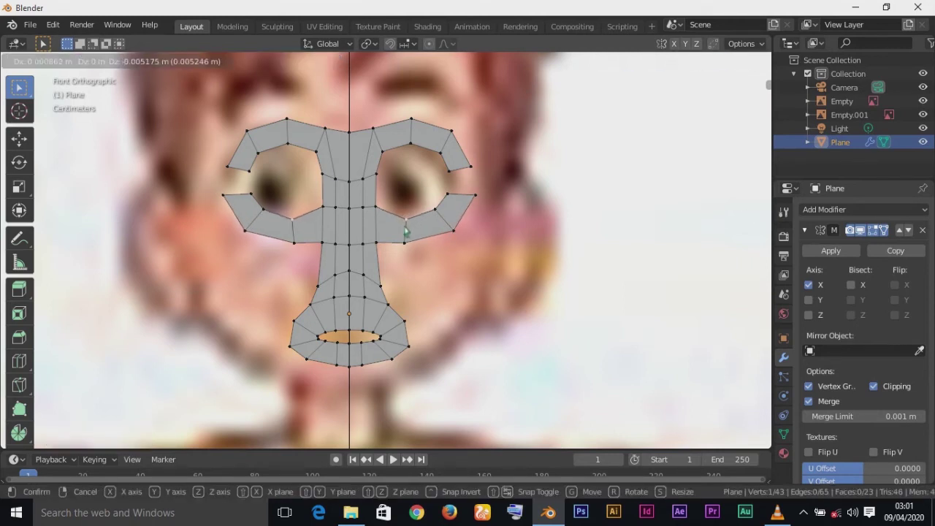
{"action": "left_click", "coordinate": [405, 230]}
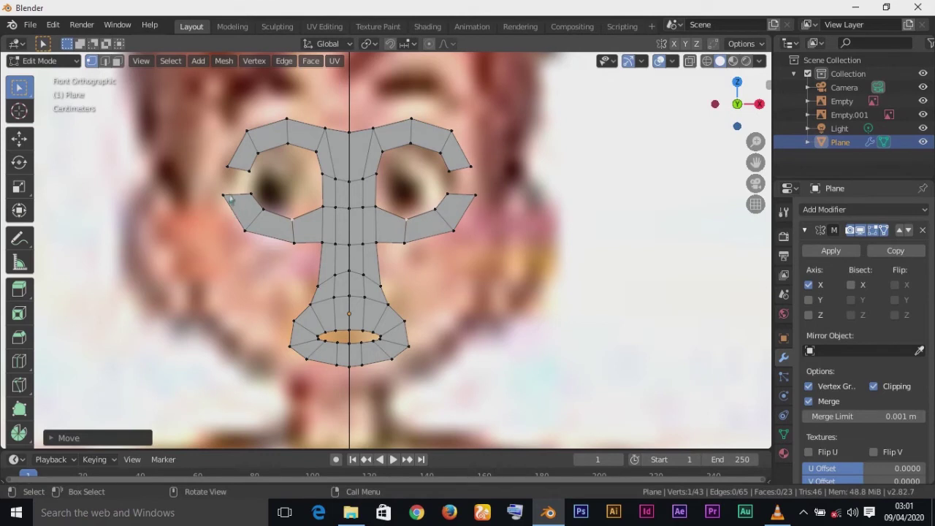
Step: Move the upper eye band's outer corner vertex about 0.005 m outward and its outer end vertex slightly outward
{"action": "left_click", "coordinate": [248, 137]}
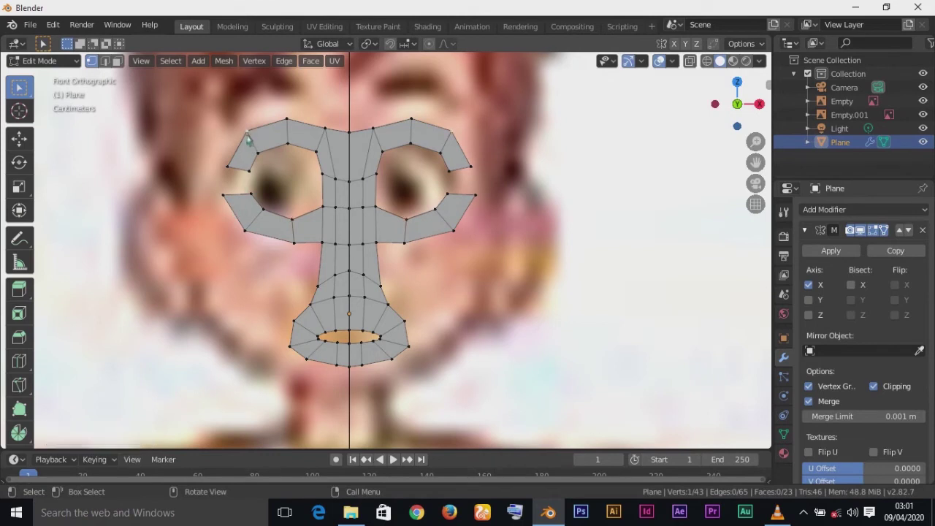
{"action": "key", "text": "g"}
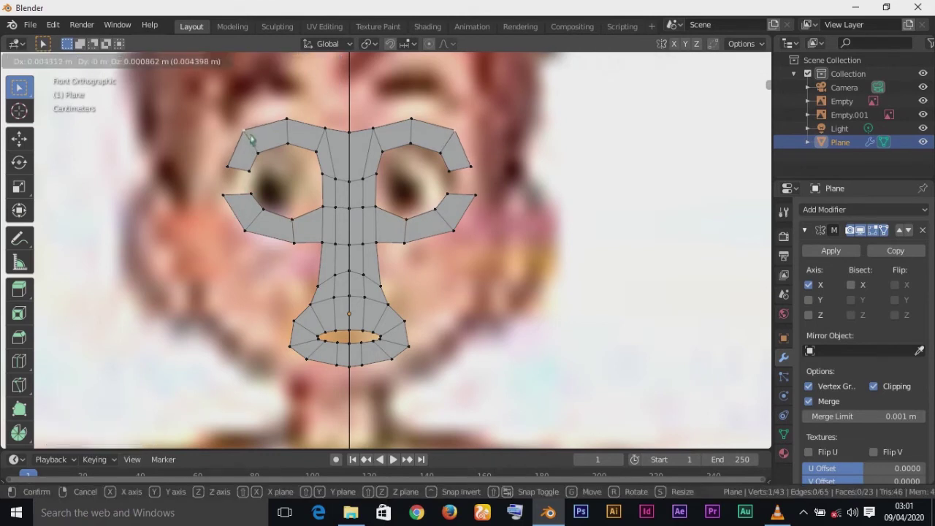
{"action": "left_click", "coordinate": [246, 135]}
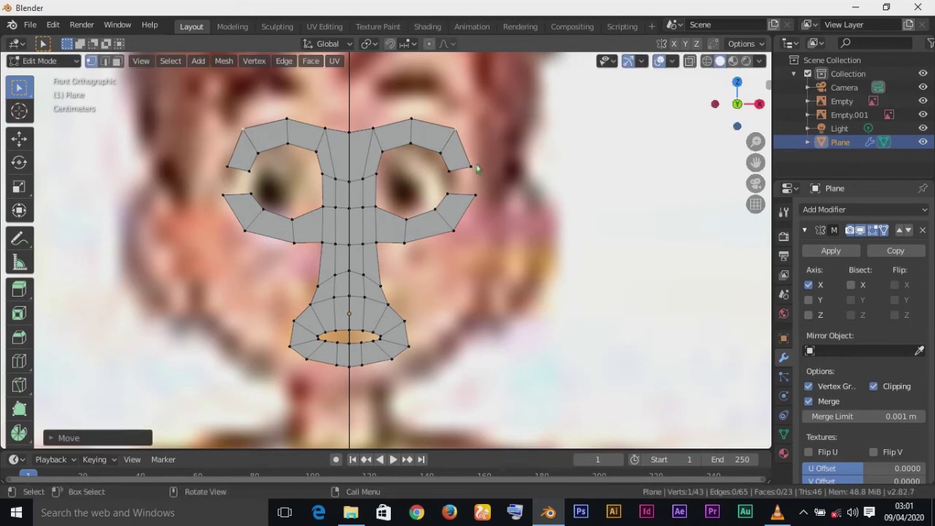
{"action": "left_click", "coordinate": [478, 169]}
{"action": "key", "text": "g"}
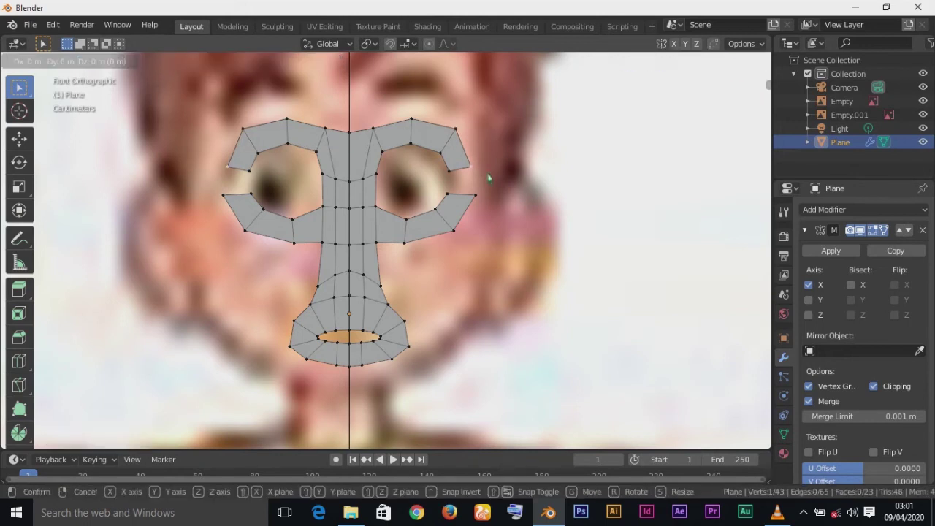
{"action": "left_click", "coordinate": [496, 185]}
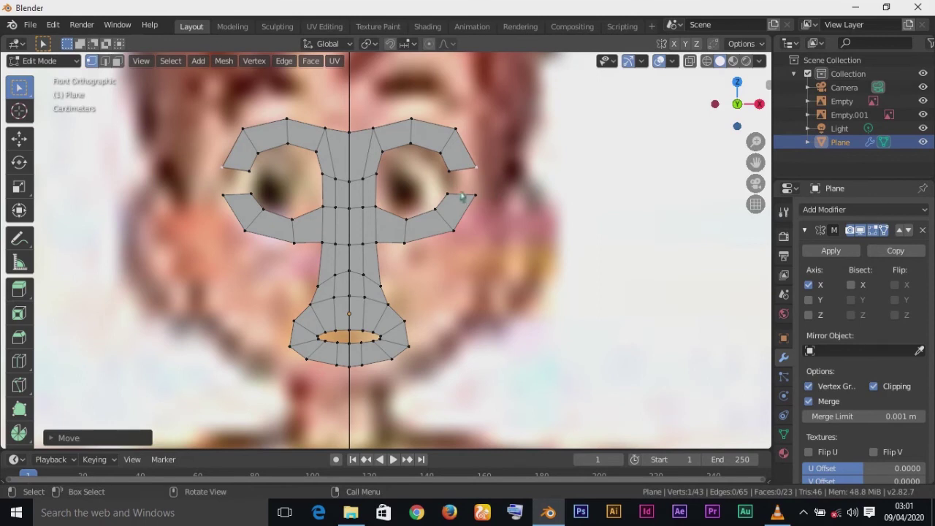
Step: Merge the inner end vertices of the upper and lower eye bands at their center
{"action": "left_click", "coordinate": [451, 197]}
{"action": "left_click", "coordinate": [450, 172], "text": "shift"}
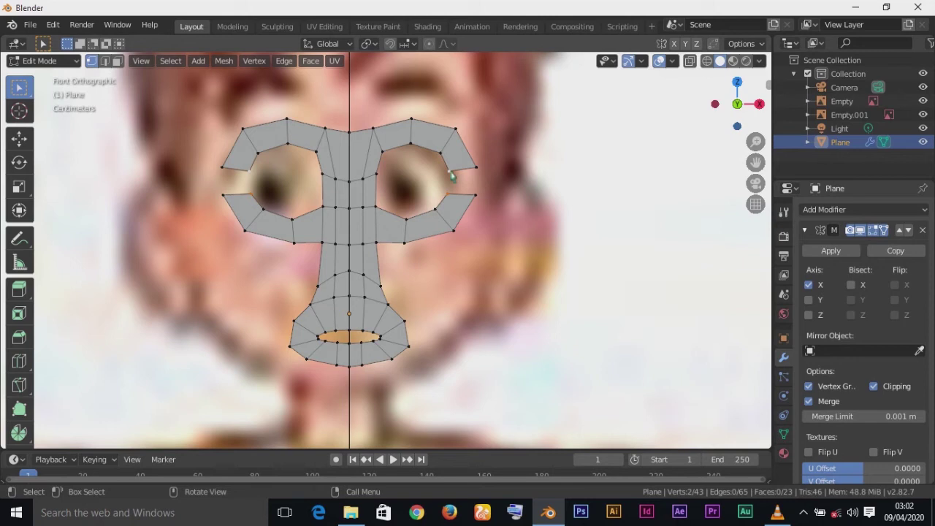
{"action": "key", "text": "m"}
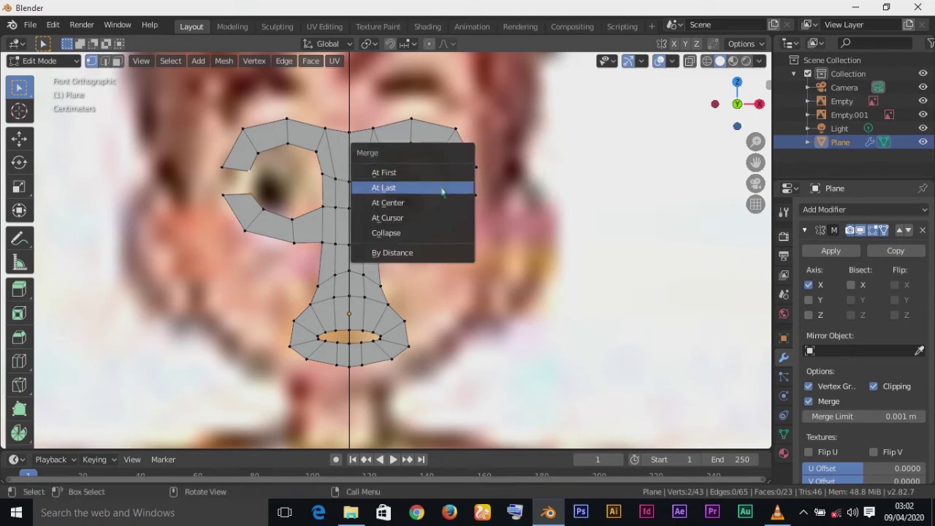
{"action": "left_click", "coordinate": [438, 203]}
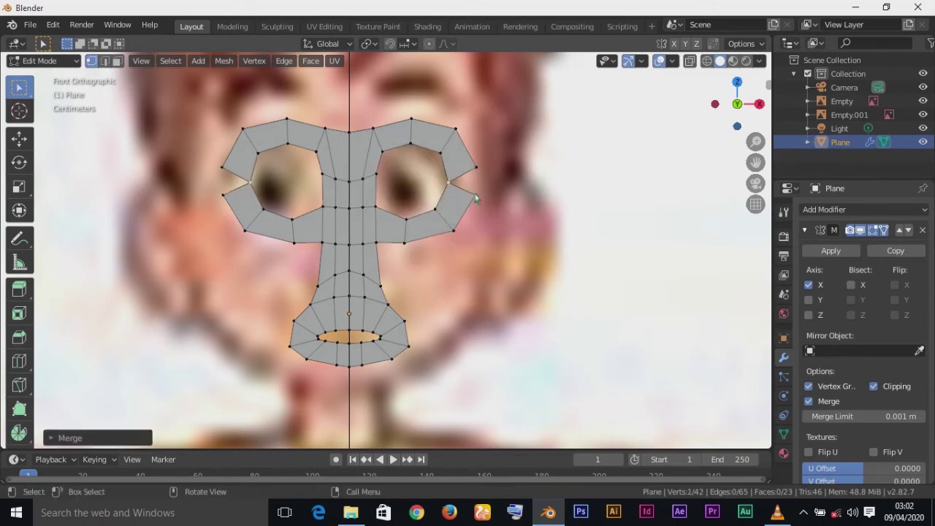
Step: Merge the outer end vertices of the two eye bands at their center to close the ring around the eye
{"action": "left_click", "coordinate": [474, 195]}
{"action": "key", "text": "shift"}
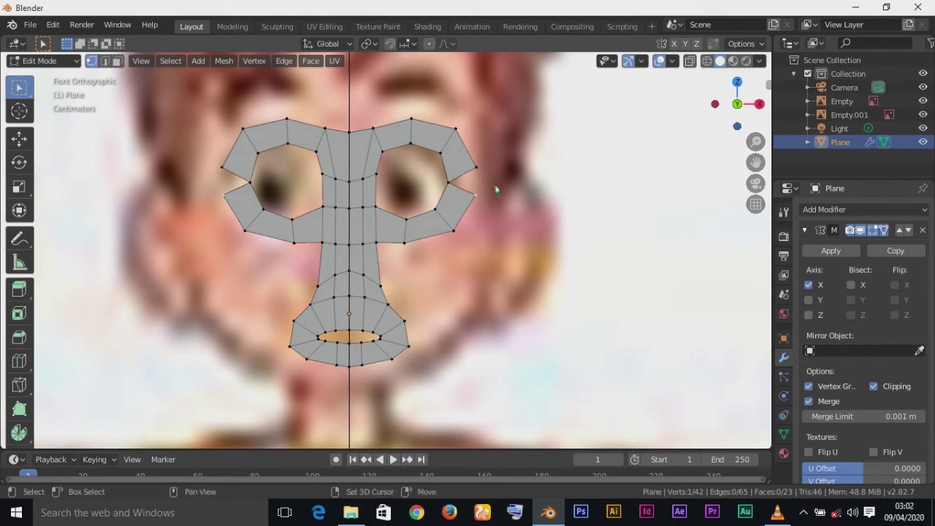
{"action": "left_click", "coordinate": [480, 177], "text": "shift"}
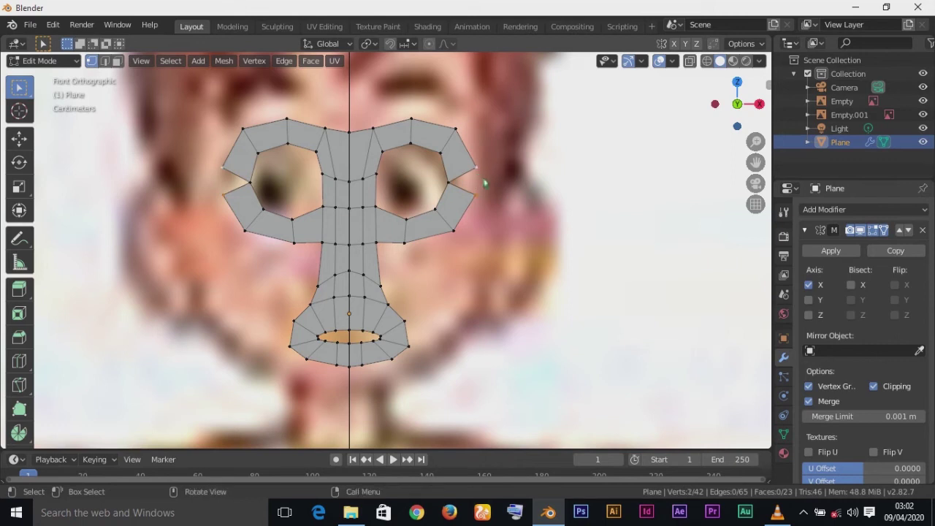
{"action": "key", "text": "m"}
{"action": "left_click", "coordinate": [485, 181]}
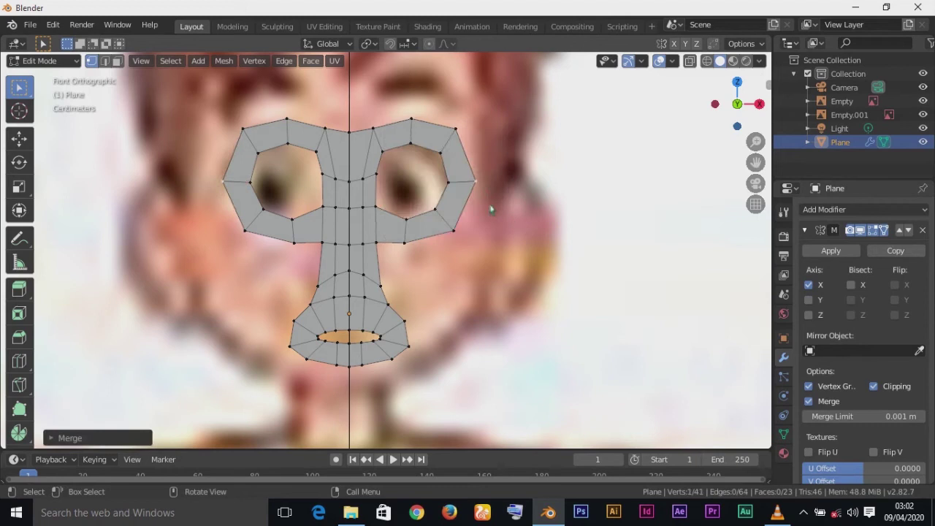
Step: Raise the outer vertex at the top of the eye ring about 0.006 m
{"action": "left_click", "coordinate": [442, 154]}
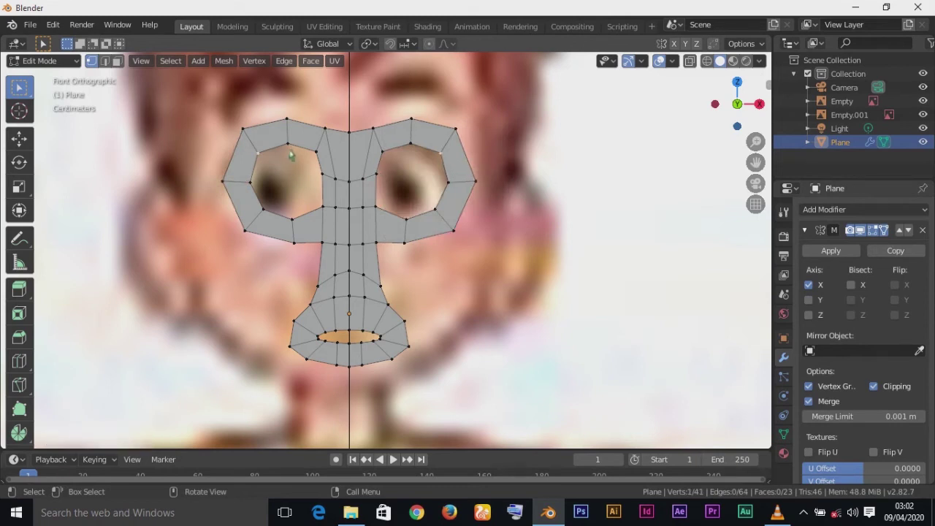
{"action": "left_click", "coordinate": [288, 124]}
{"action": "key", "text": "g"}
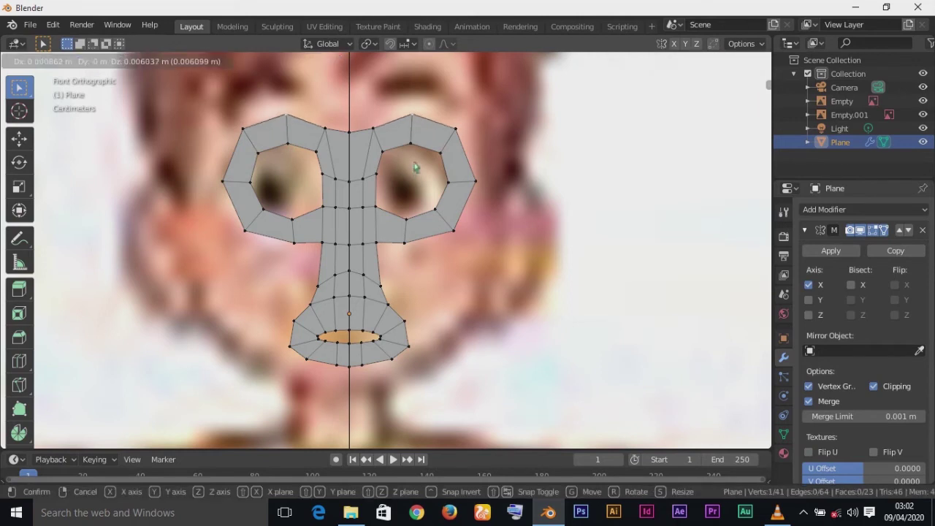
{"action": "left_click", "coordinate": [419, 170]}
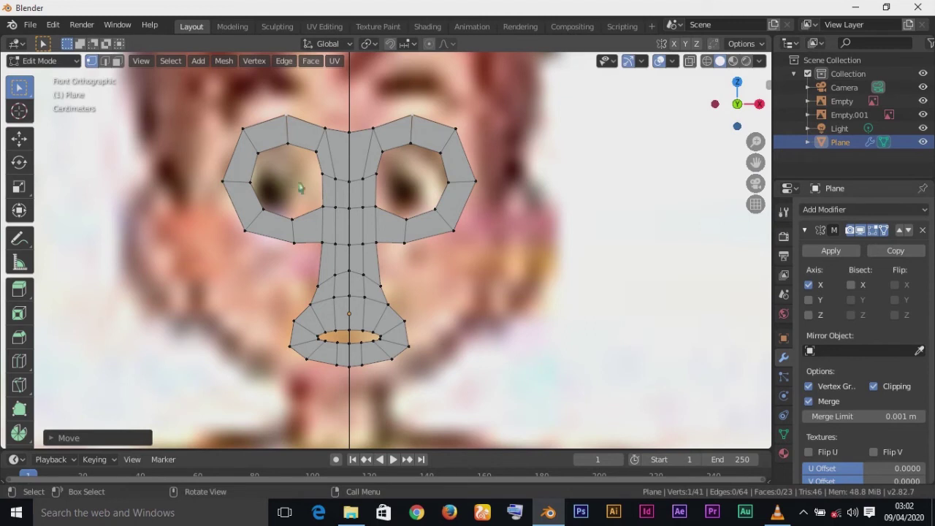
{"action": "scroll", "coordinate": [302, 188], "scroll_direction": "down", "scroll_amount": 2}
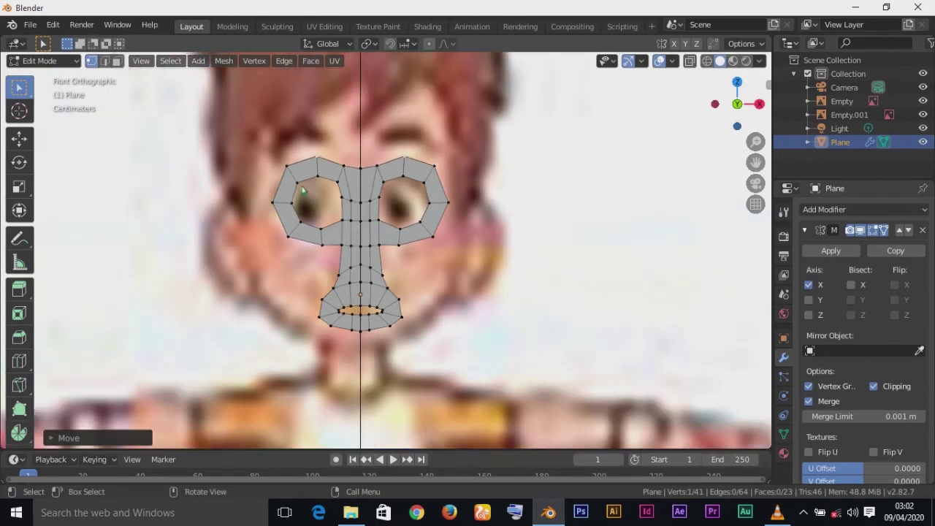
{"action": "left_click", "coordinate": [287, 242]}
{"action": "left_click", "coordinate": [269, 211], "text": "shift"}
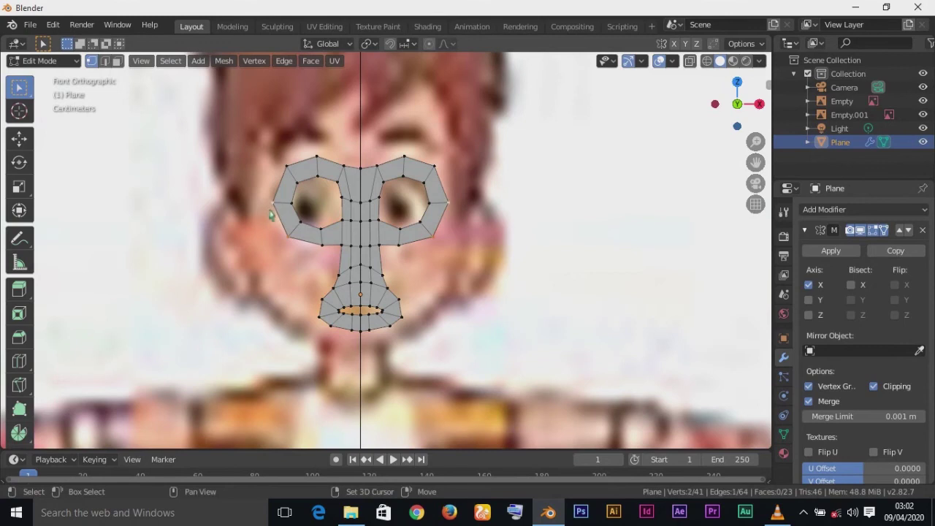
{"action": "key", "text": "g"}
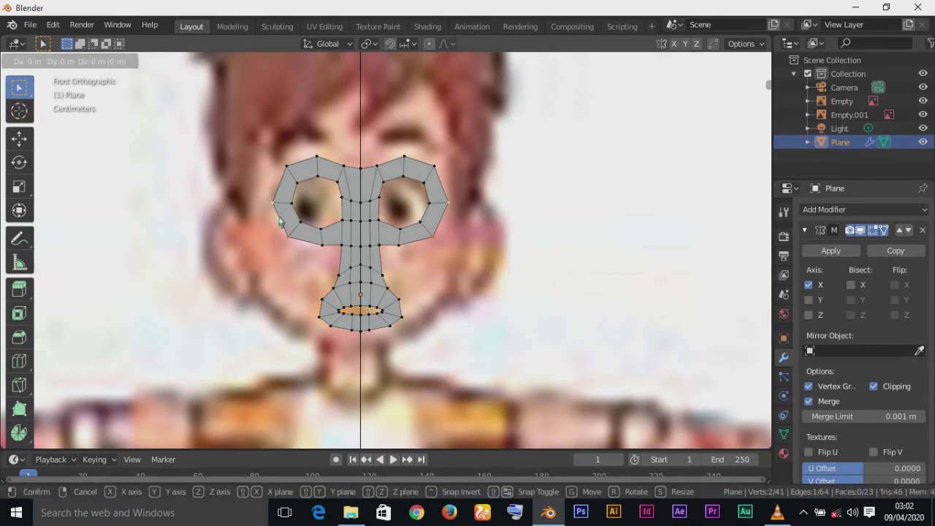
{"action": "right_click", "coordinate": [279, 220]}
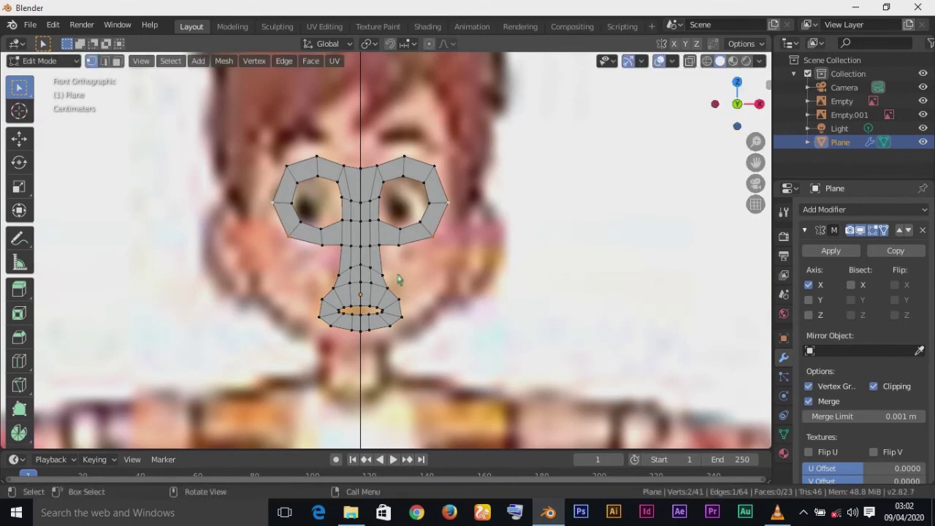
Step: Extrude the outer edge loop around the mouth, from below the nose to the chin center, about 0.022 m outward and 0.014 m down
{"action": "scroll", "coordinate": [398, 279], "scroll_direction": "up", "scroll_amount": 2}
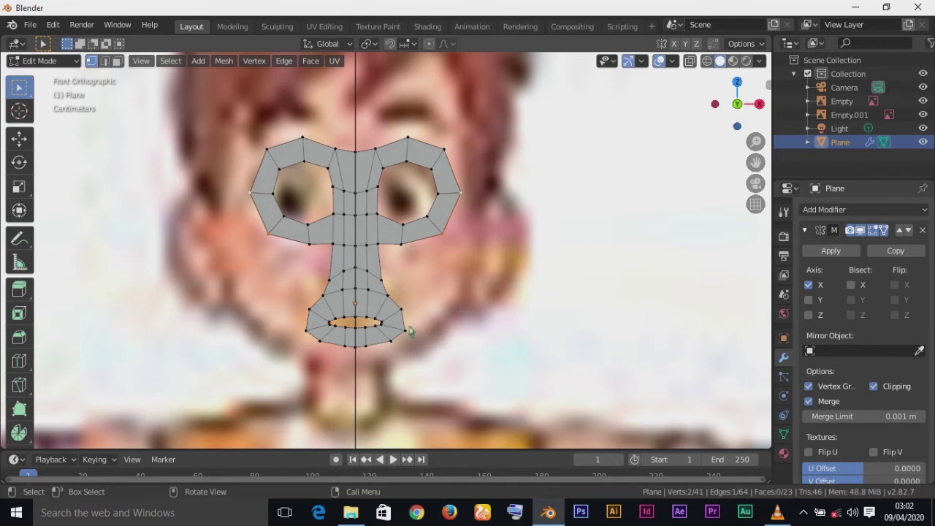
{"action": "scroll", "coordinate": [408, 329], "scroll_direction": "down", "scroll_amount": 1}
{"action": "scroll", "coordinate": [408, 331], "scroll_direction": "up", "scroll_amount": 2}
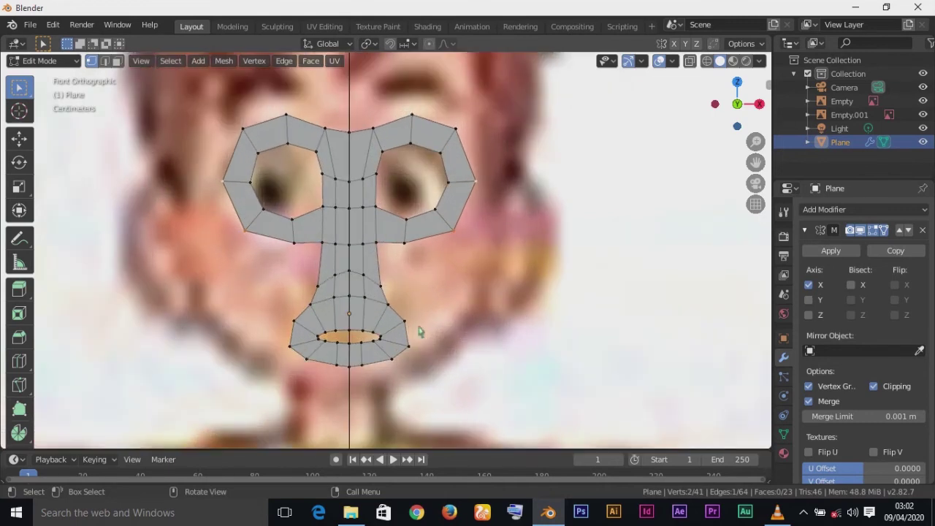
{"action": "left_click", "coordinate": [388, 305]}
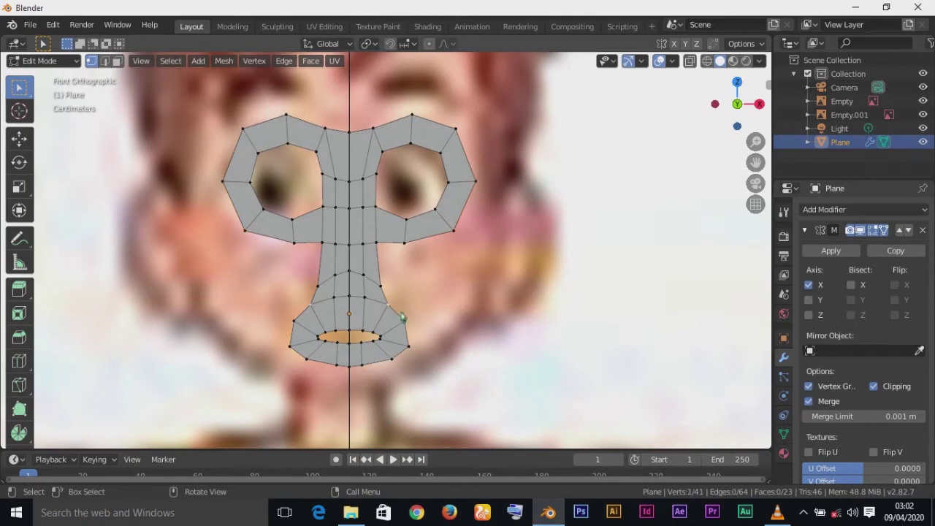
{"action": "left_click", "coordinate": [352, 367], "text": "ctrl"}
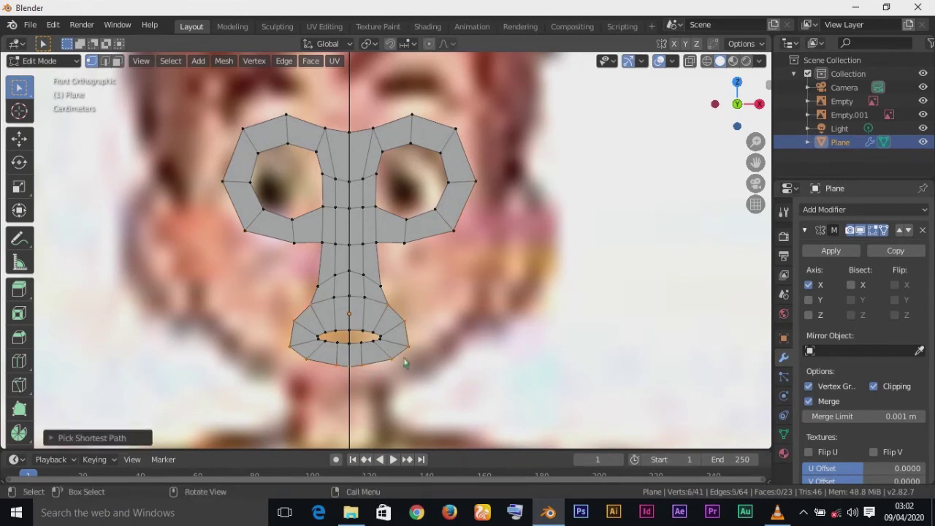
{"action": "key", "text": "e"}
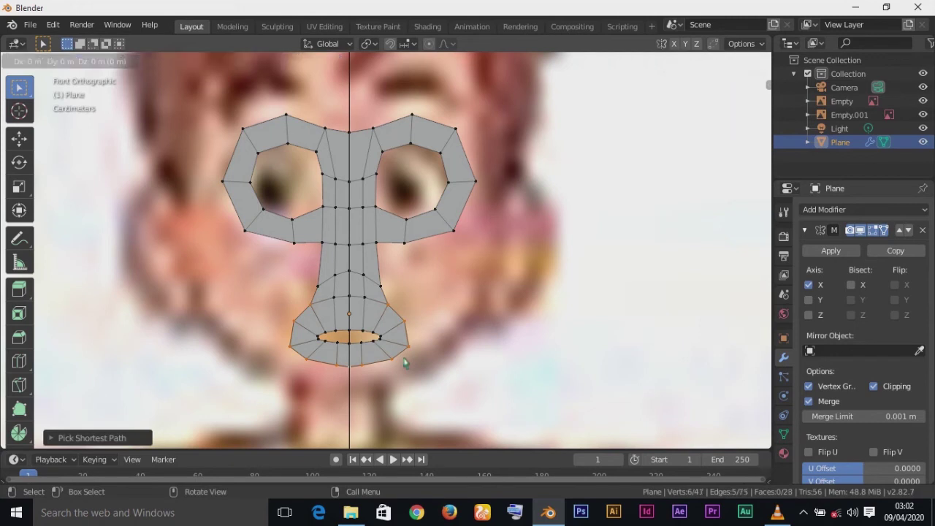
{"action": "left_click", "coordinate": [405, 363]}
{"action": "key", "text": "g"}
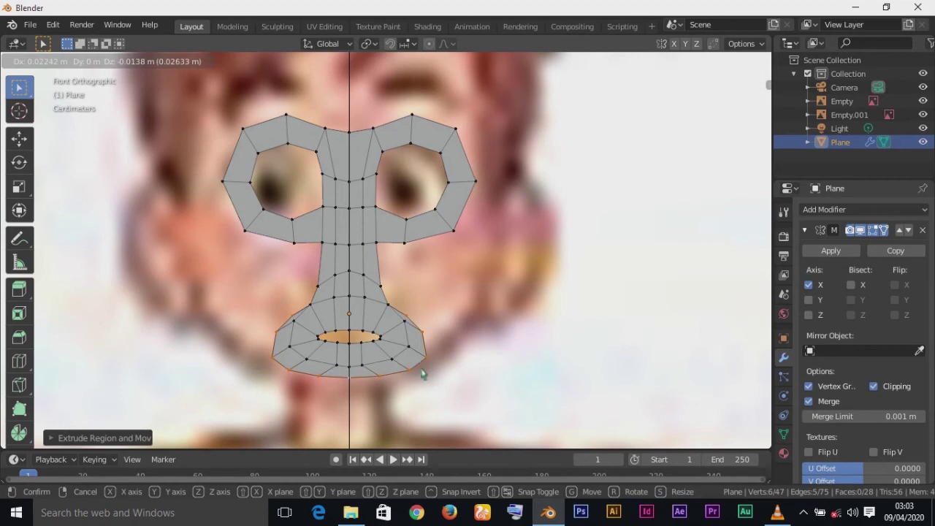
{"action": "left_click", "coordinate": [422, 373]}
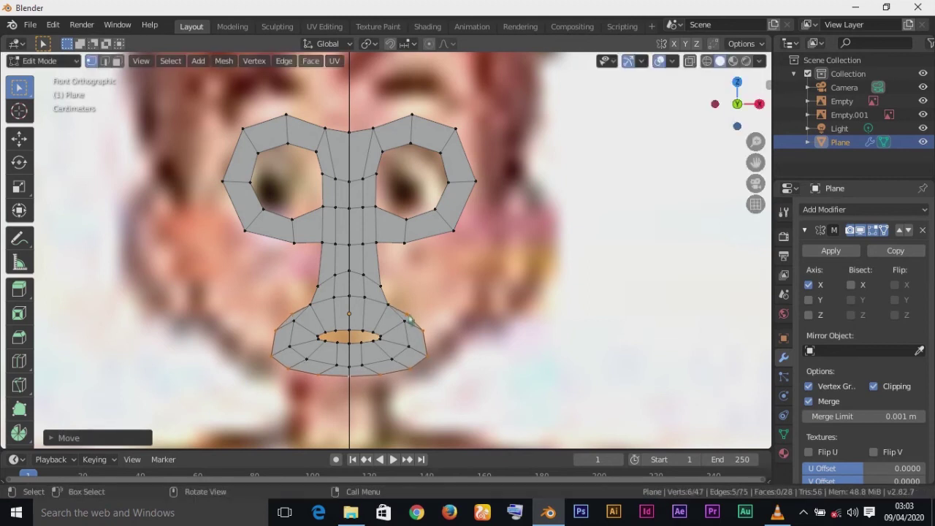
{"action": "left_click", "coordinate": [420, 322]}
{"action": "key", "text": "g"}
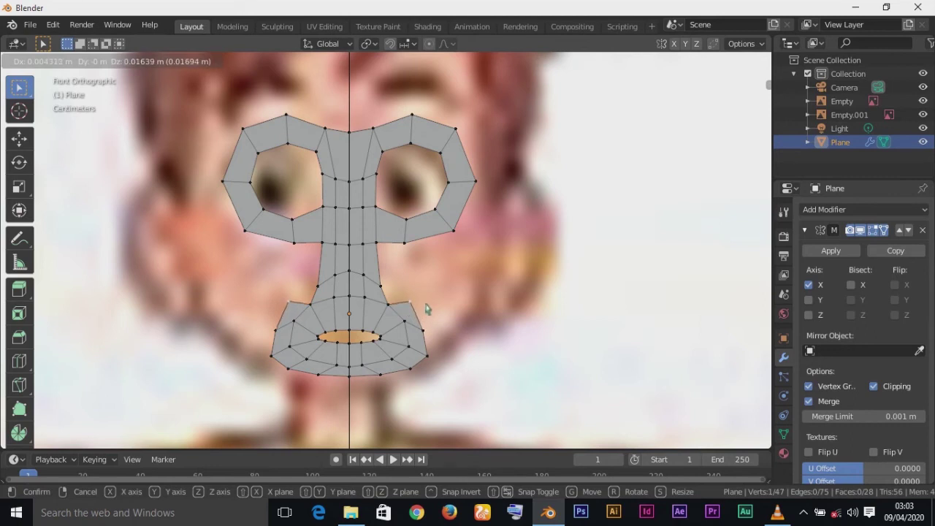
{"action": "right_click", "coordinate": [427, 310]}
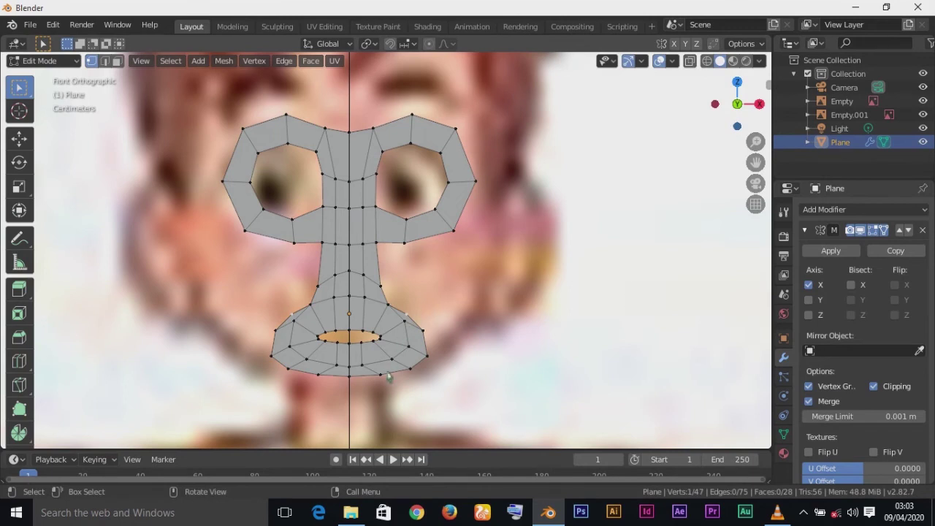
Step: Move the chin edge vertex beside the center line about 0.022 m inward and lower the chin's center vertex about 0.003 m
{"action": "key", "text": "g"}
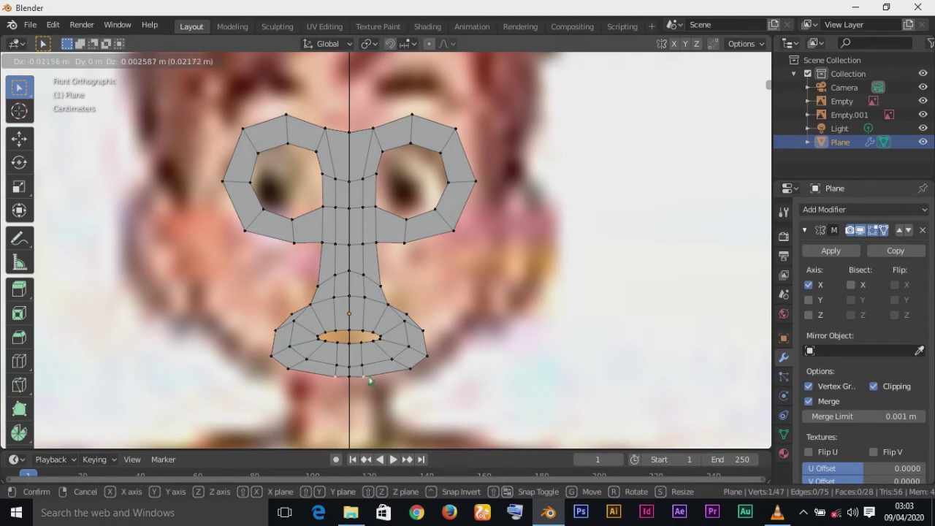
{"action": "left_click", "coordinate": [368, 378]}
{"action": "key", "text": "g"}
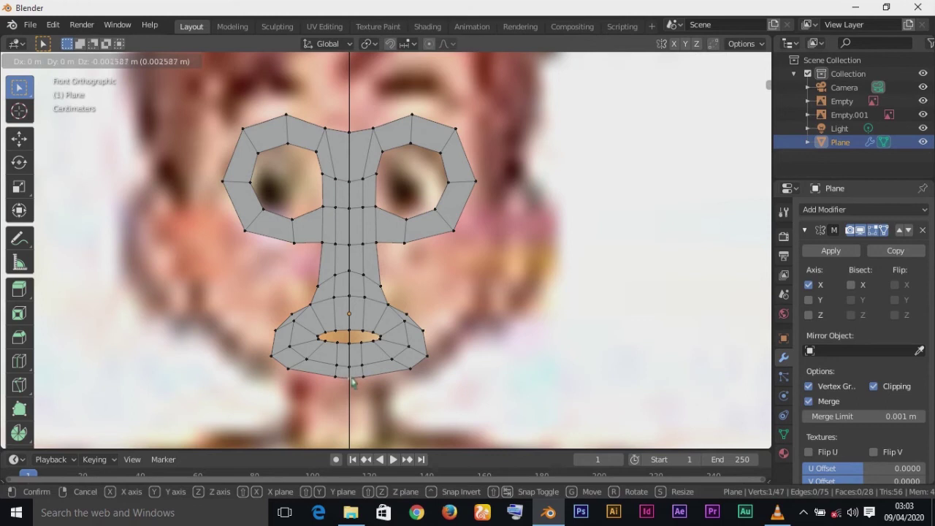
{"action": "left_click", "coordinate": [327, 369]}
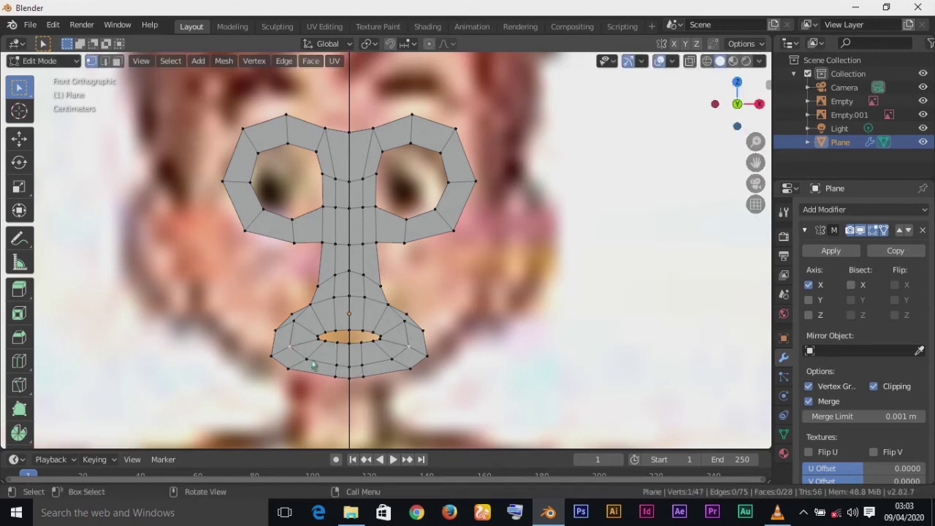
Step: Move the lower side vertex of the middle mouth loop about 0.003 m outward and 0.003 m up
{"action": "key", "text": "g"}
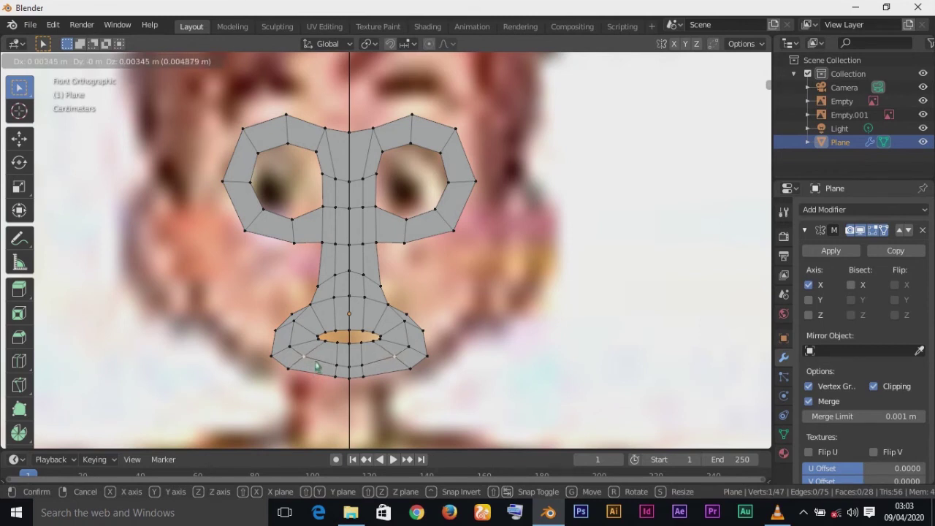
{"action": "left_click", "coordinate": [316, 365]}
{"action": "scroll", "coordinate": [355, 340], "scroll_direction": "down", "scroll_amount": 1}
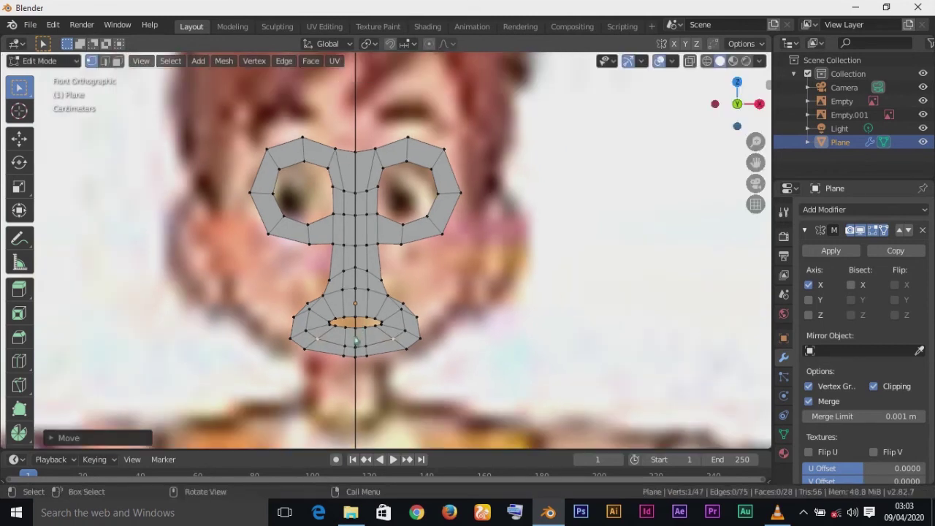
{"action": "scroll", "coordinate": [355, 341], "scroll_direction": "up", "scroll_amount": 1}
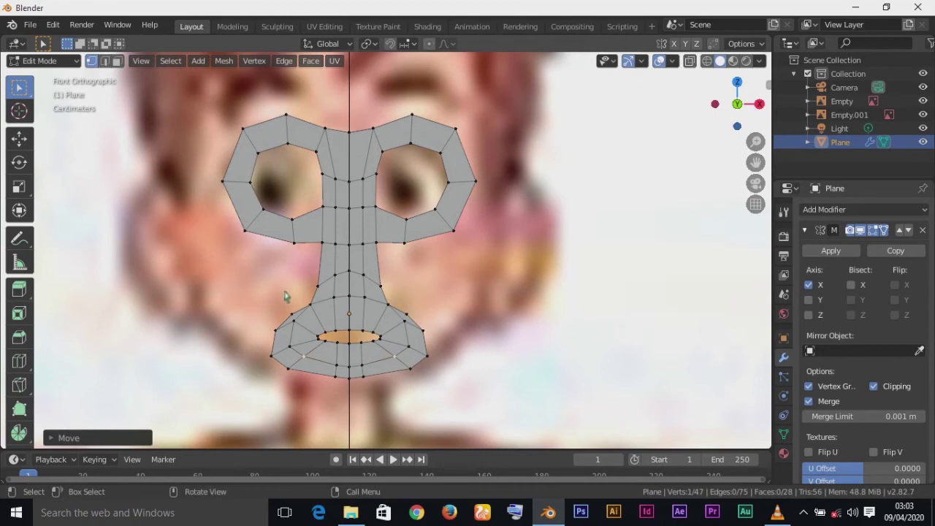
Step: Move the upper side vertex of the middle mouth loop slightly down and inward
{"action": "left_click", "coordinate": [299, 325]}
{"action": "key", "text": "g"}
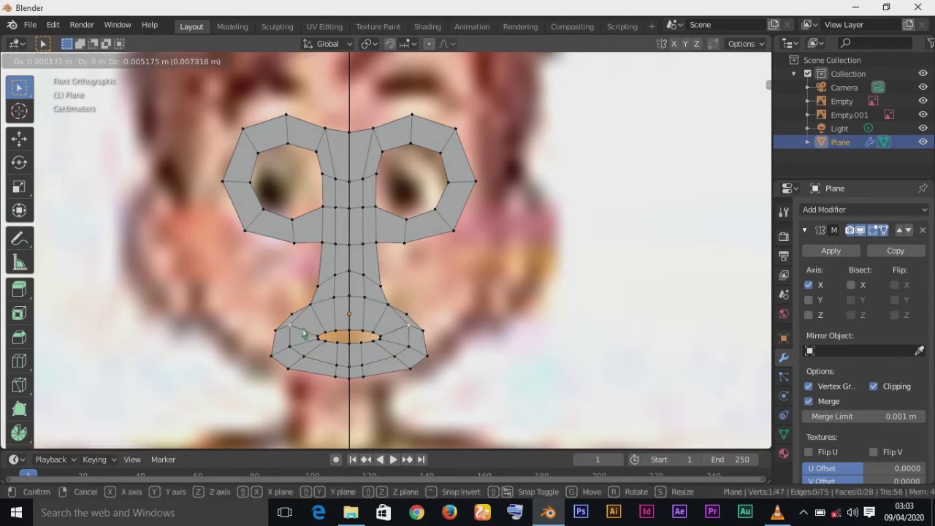
{"action": "left_click", "coordinate": [302, 333]}
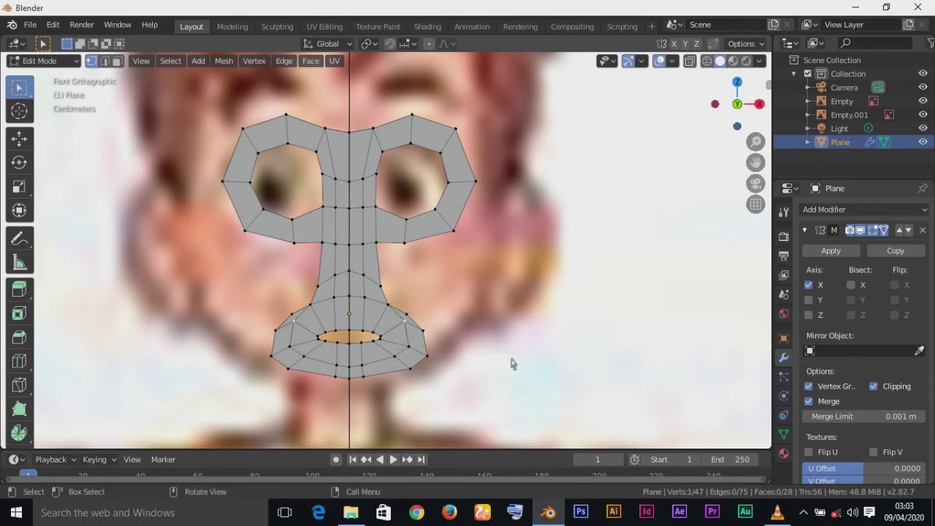
{"action": "key", "text": "g"}
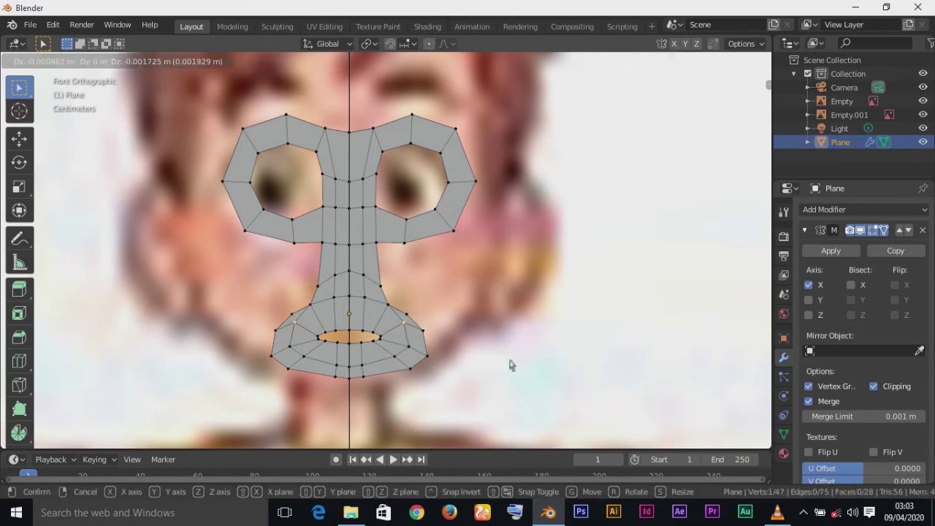
{"action": "left_click", "coordinate": [509, 369]}
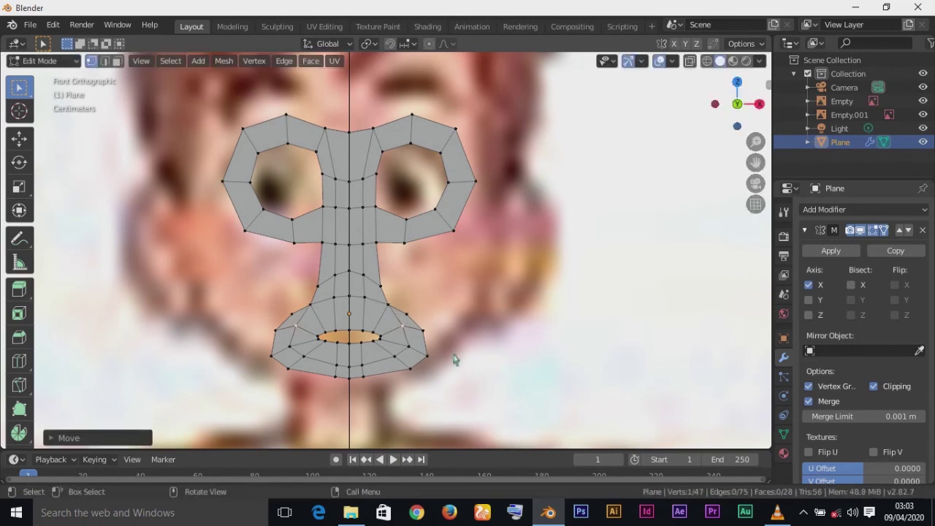
{"action": "left_click", "coordinate": [394, 357]}
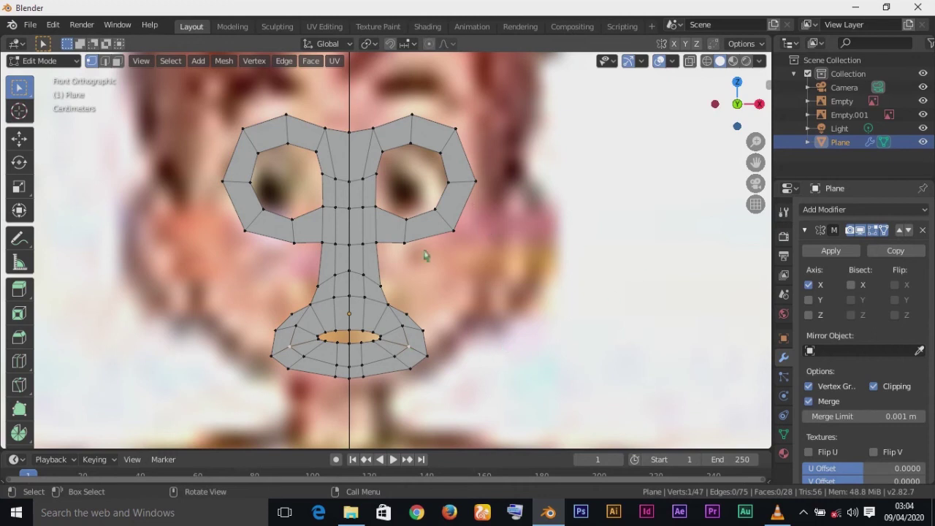
Step: Extrude the side edge between the eye ring and the mouth area about 0.035 m outward and 0.009 m down
{"action": "left_click", "coordinate": [382, 261]}
{"action": "left_click", "coordinate": [378, 243], "text": "shift"}
{"action": "left_click", "coordinate": [383, 287]}
{"action": "left_click", "coordinate": [377, 249], "text": "shift"}
{"action": "key", "text": "e"}
{"action": "left_click", "coordinate": [394, 265]}
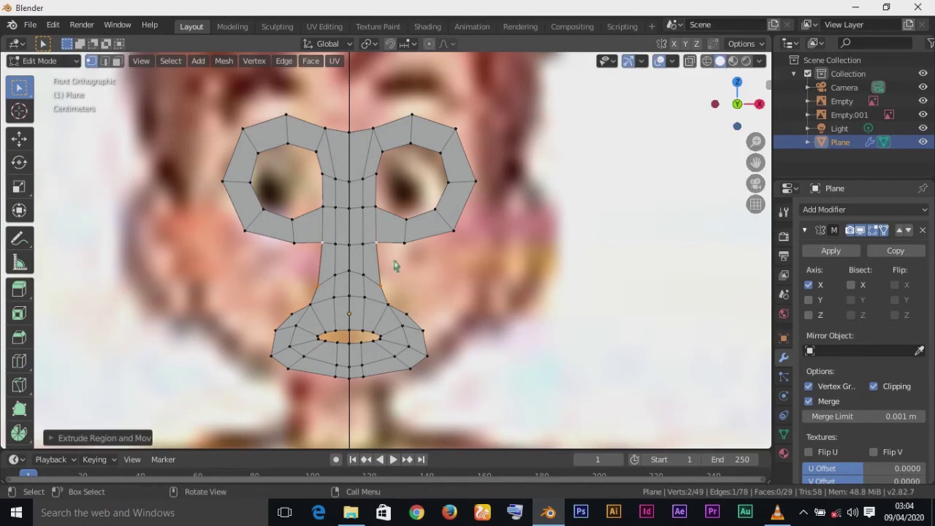
{"action": "key", "text": "g"}
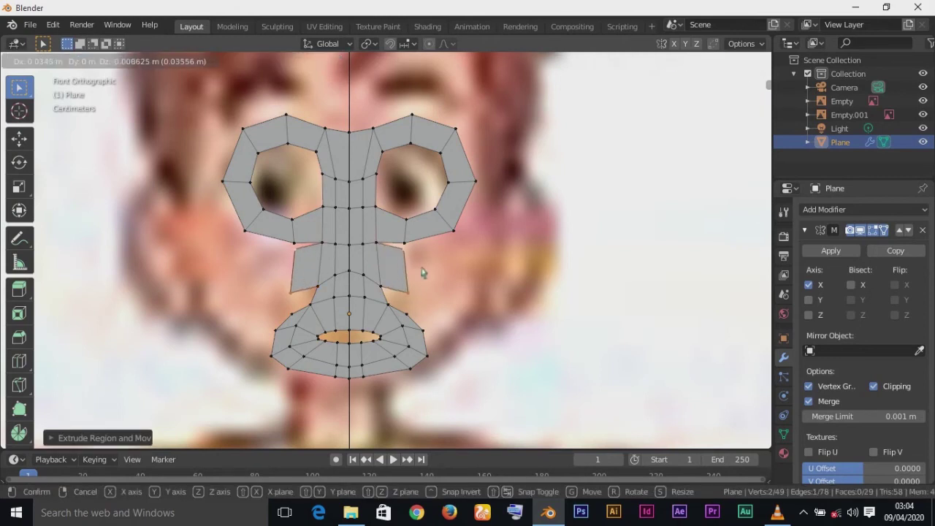
{"action": "left_click", "coordinate": [421, 271]}
Step: Merge the upper outer vertex of the extruded cheek face with the adjacent bottom vertex of the eye ring
{"action": "left_click", "coordinate": [413, 254]}
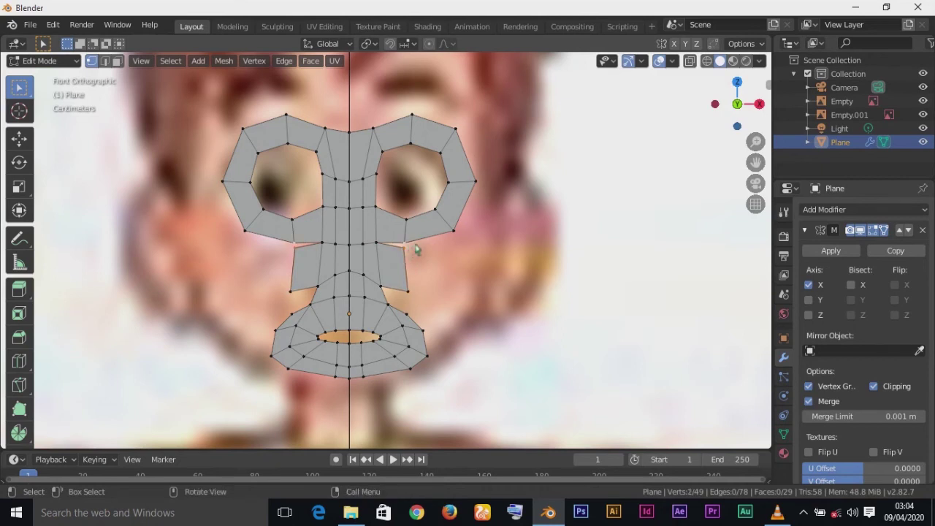
{"action": "key", "text": "m"}
{"action": "left_click", "coordinate": [382, 229]}
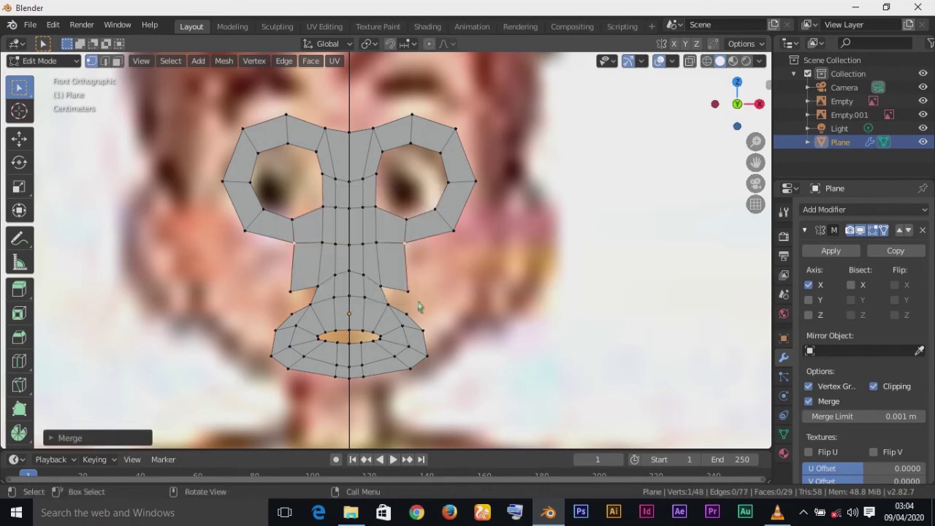
Step: Move the lower outer vertex of the cheek face slightly inward, directly below the eye ring's bottom vertex
{"action": "left_click", "coordinate": [407, 293]}
{"action": "key", "text": "g"}
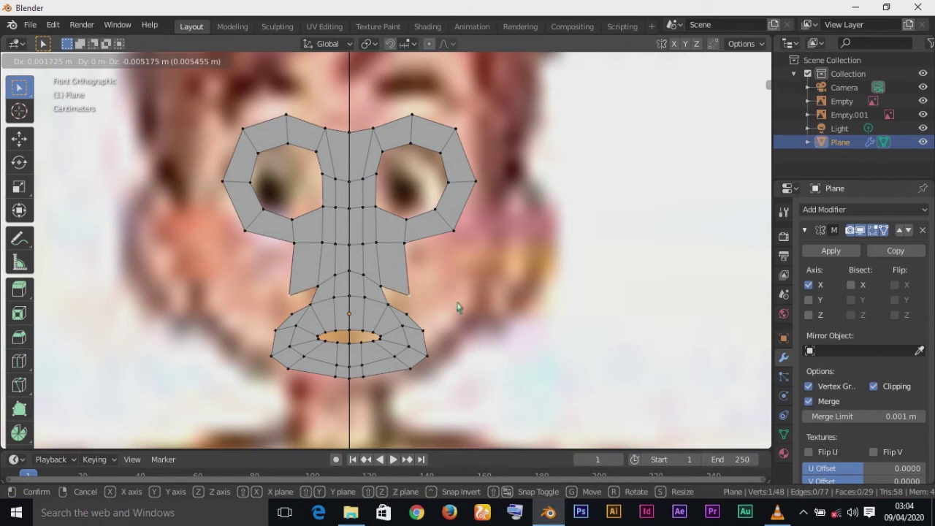
{"action": "left_click", "coordinate": [457, 307]}
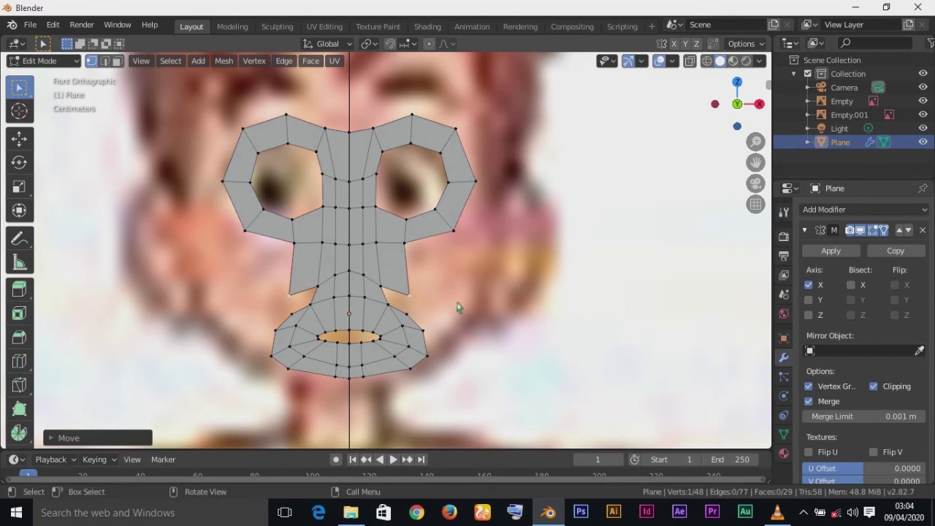
{"action": "key", "text": "g"}
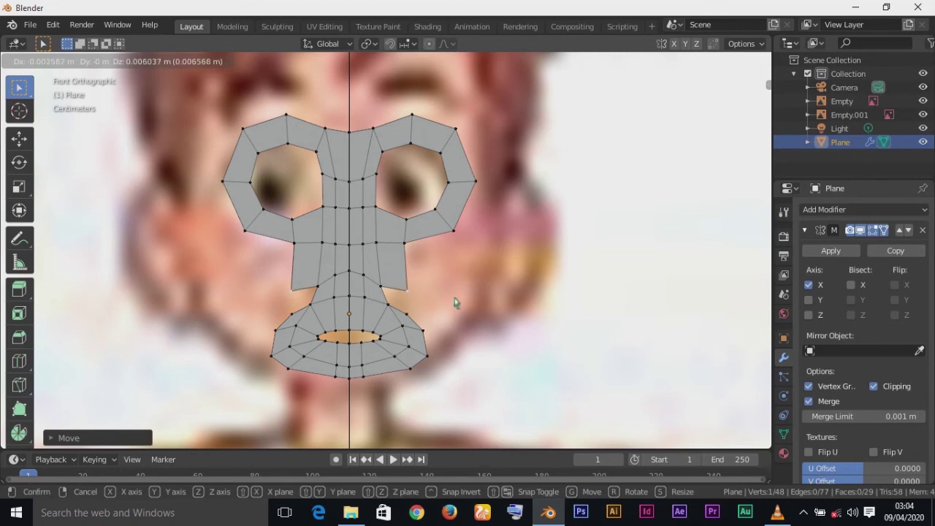
{"action": "left_click", "coordinate": [452, 305]}
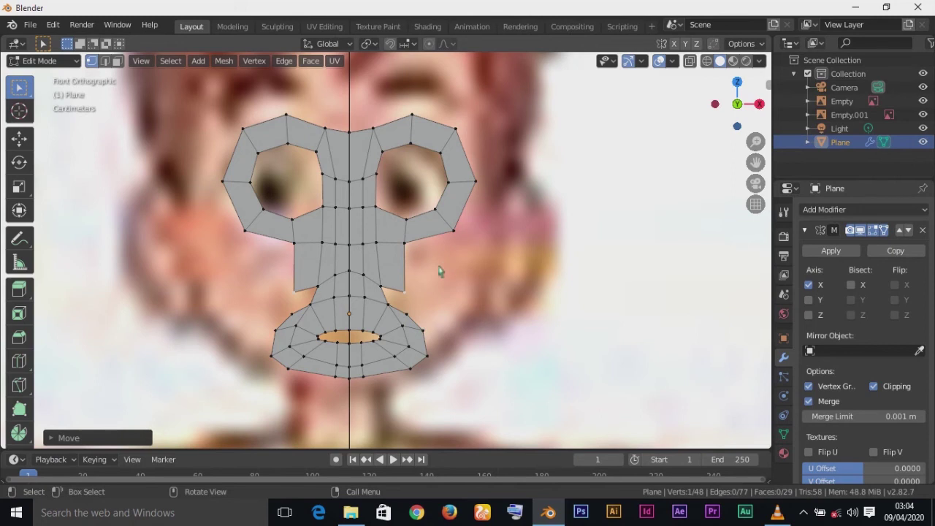
Step: Fill the gap between the cheek face and the outer mouth loop with a four-vertex face
{"action": "left_click", "coordinate": [407, 314], "text": "shift"}
{"action": "left_click", "coordinate": [389, 305], "text": "shift"}
{"action": "left_click", "coordinate": [381, 285], "text": "shift"}
{"action": "key", "text": "f"}
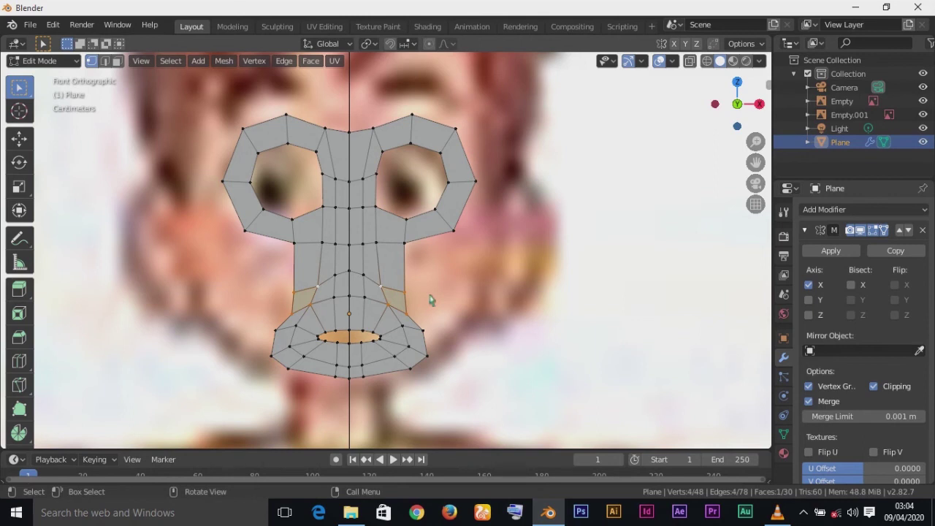
Step: Raise the vertex beside the nose, at the inner lower corner of the cheek face, slightly along the Z axis
{"action": "left_click", "coordinate": [319, 288]}
{"action": "key", "text": "g"}
{"action": "key", "text": "z"}
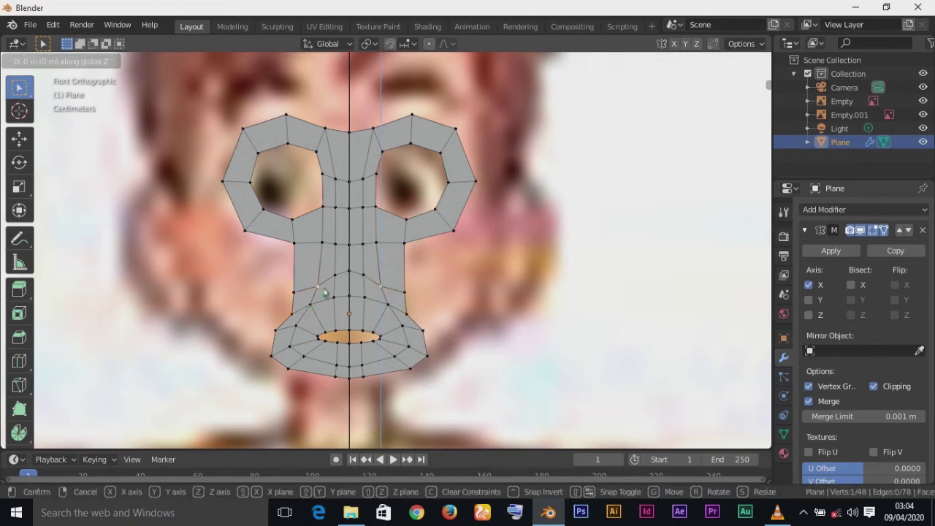
{"action": "left_click", "coordinate": [325, 286]}
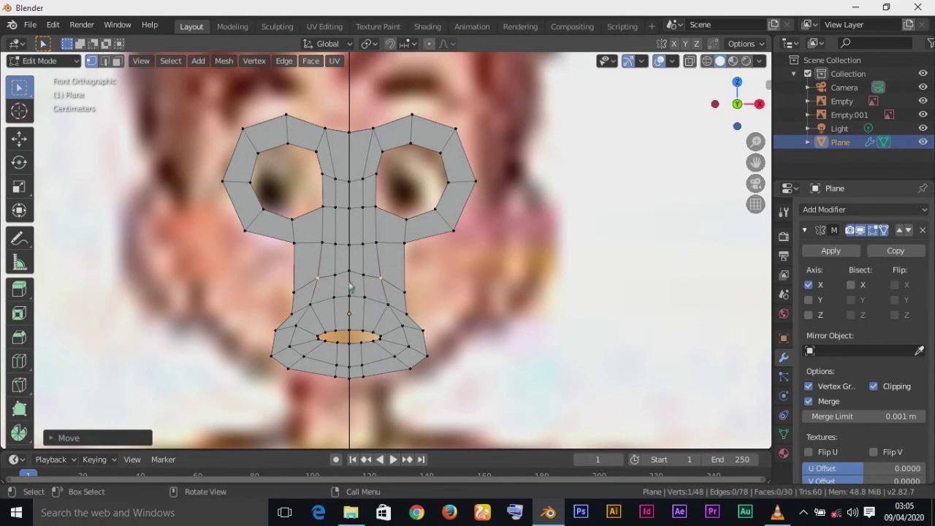
Step: Raise the vertex beside the centre line, on the arched row below the nose, slightly along the Z axis
{"action": "key", "text": "g"}
{"action": "key", "text": "z"}
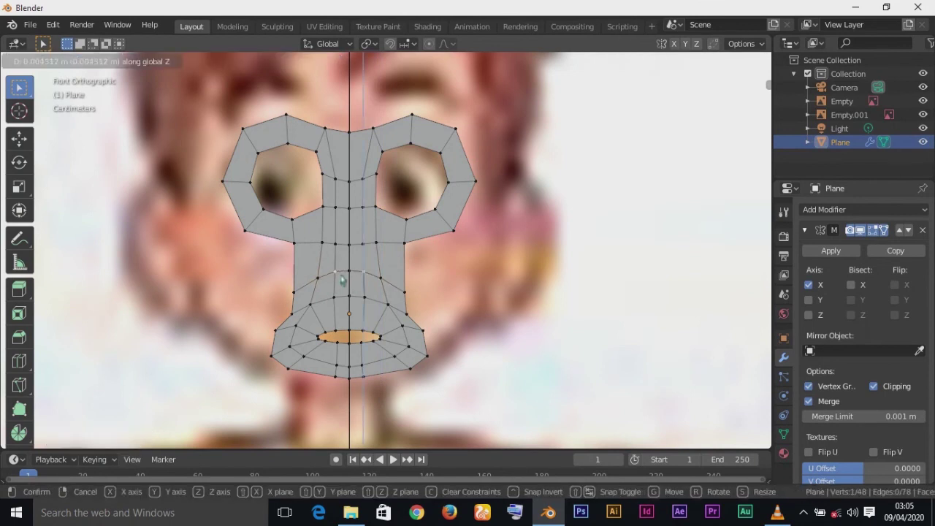
{"action": "left_click", "coordinate": [342, 280]}
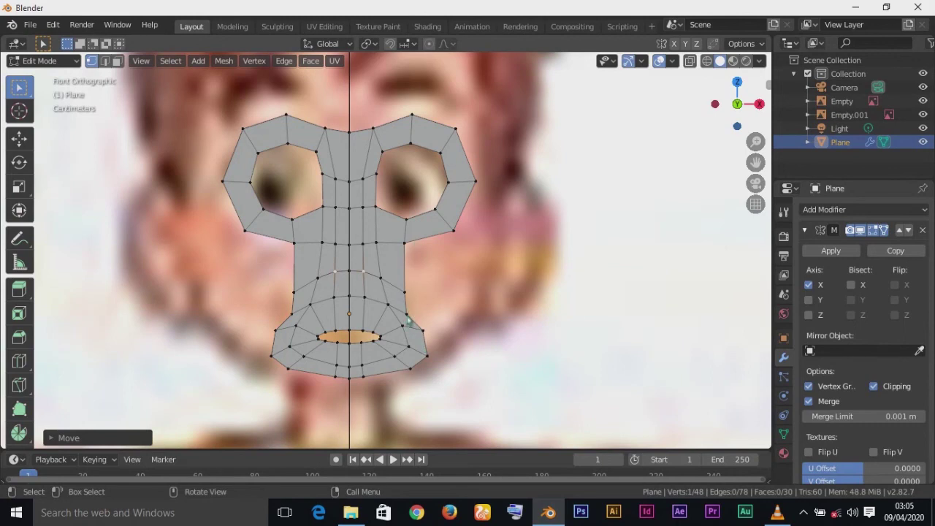
Step: Extrude the lower outer boundary in place, from the cheek's bottom outer vertex around the mouth to the chin's centre vertex
{"action": "left_click", "coordinate": [409, 321]}
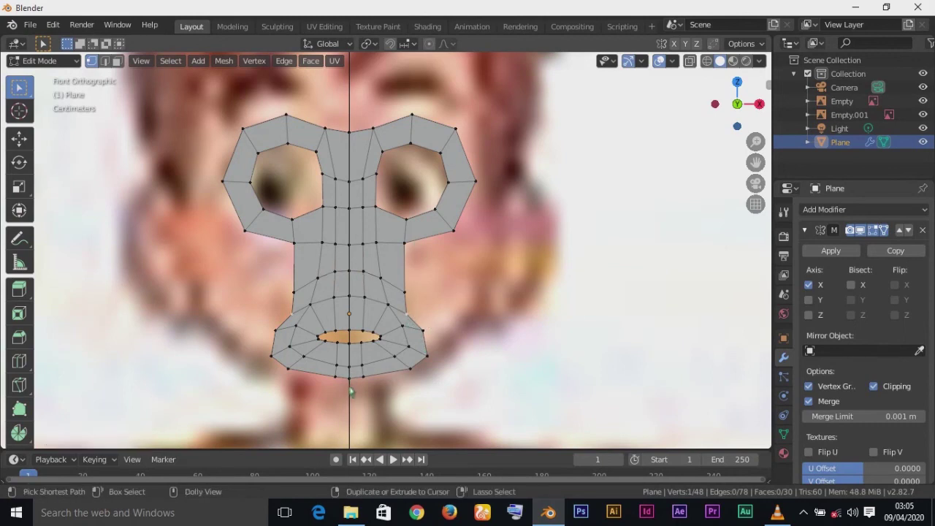
{"action": "left_click", "coordinate": [351, 385], "text": "ctrl"}
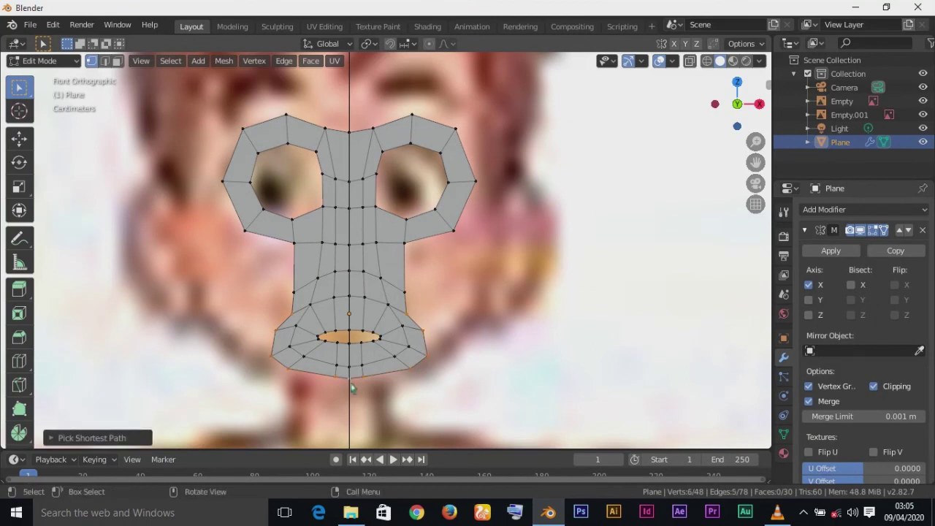
{"action": "key", "text": "e"}
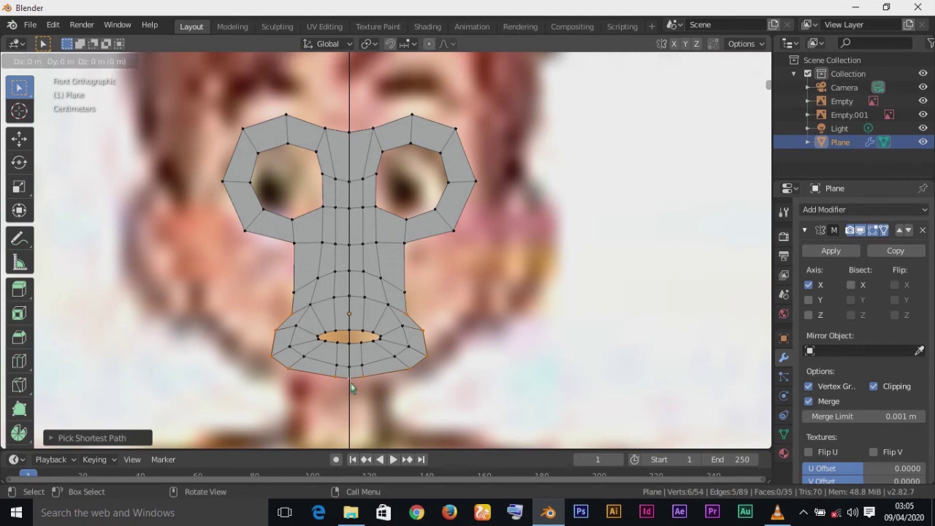
{"action": "right_click", "coordinate": [450, 411]}
{"action": "key", "text": "s"}
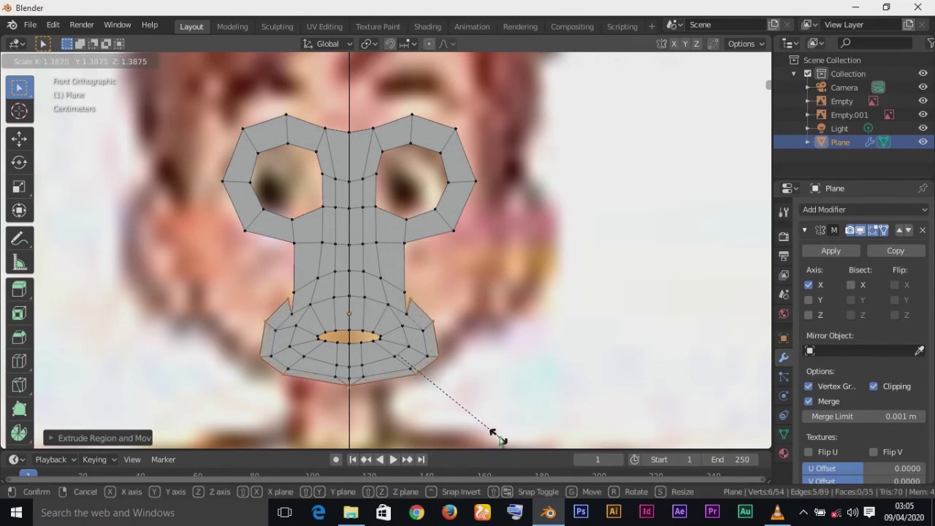
{"action": "right_click", "coordinate": [513, 60]}
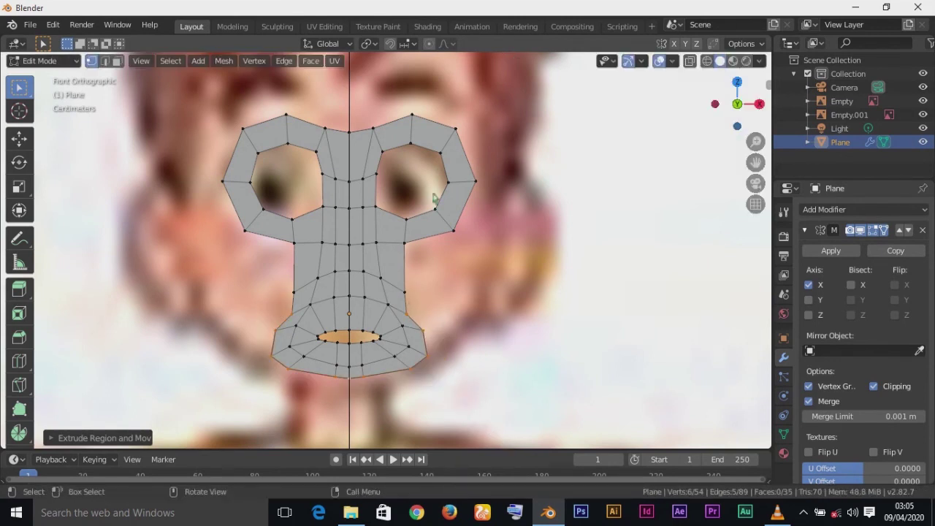
Step: Move the extruded chin boundary slightly outward and down, and scale it up by about 1.42
{"action": "key", "text": "e"}
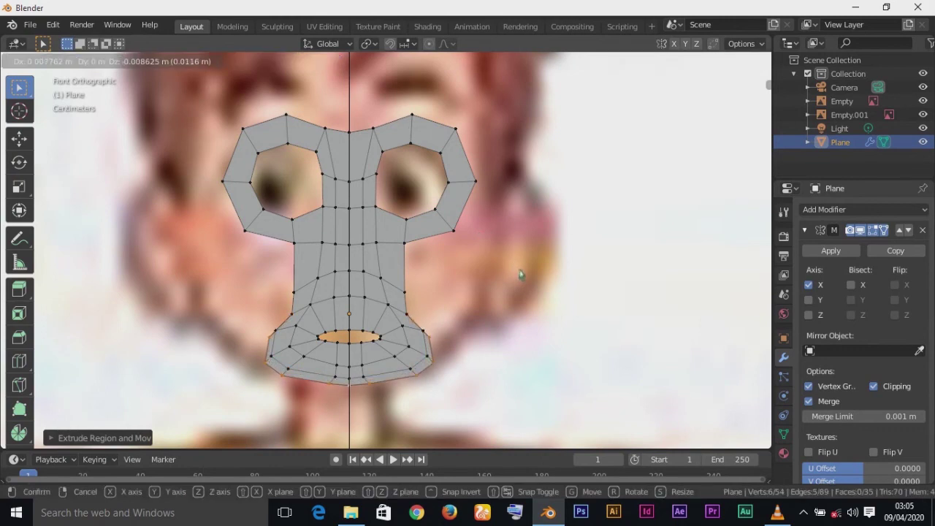
{"action": "left_click", "coordinate": [518, 273]}
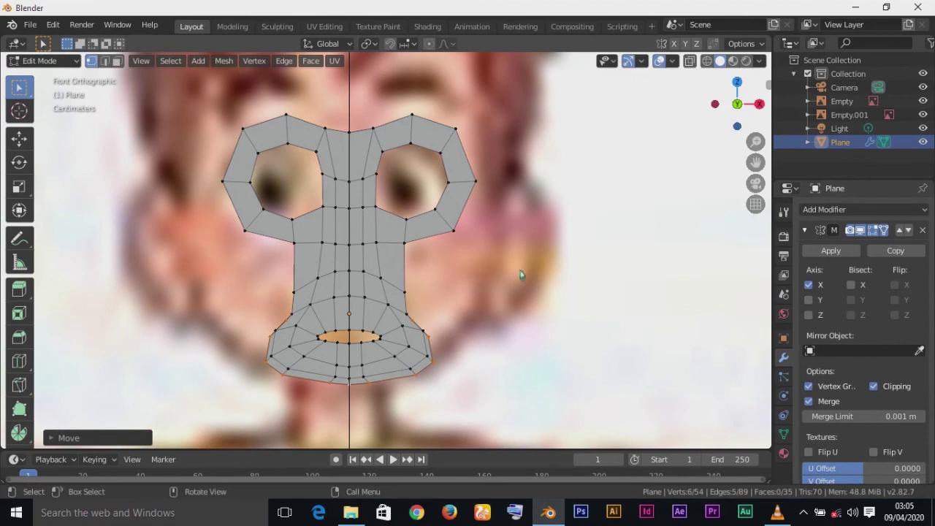
{"action": "key", "text": "s"}
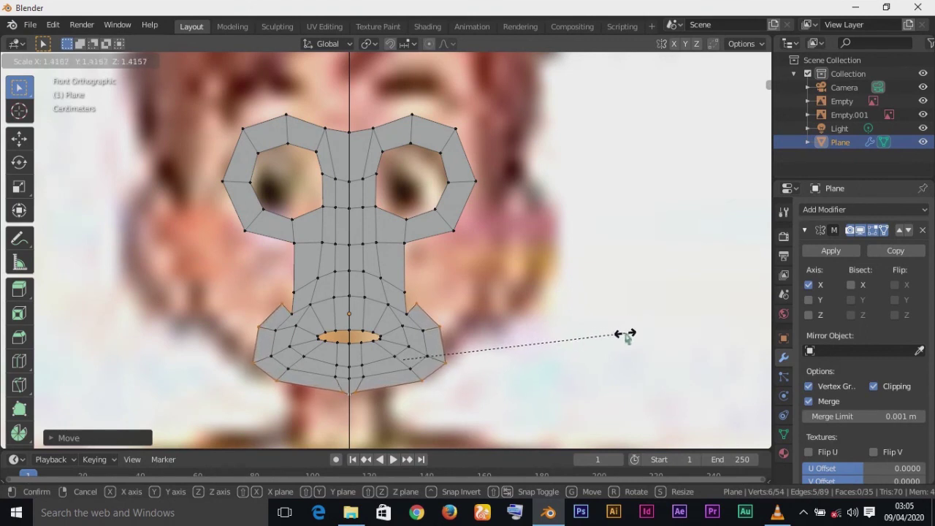
{"action": "left_click", "coordinate": [621, 333]}
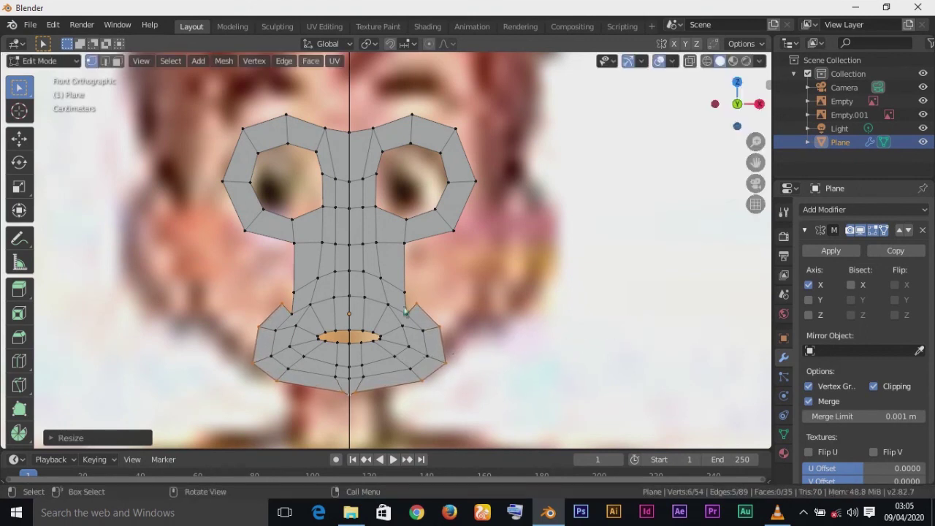
Step: Move the lower outer jaw vertex of the new loop inward, directly below the jaw vertex above it
{"action": "scroll", "coordinate": [405, 312], "scroll_direction": "down", "scroll_amount": 2}
{"action": "scroll", "coordinate": [405, 312], "scroll_direction": "up", "scroll_amount": 5}
{"action": "middle_click_drag", "start_coordinate": [405, 311], "coordinate": [375, 154], "text": "shift"}
{"action": "left_click", "coordinate": [496, 147]}
{"action": "left_click", "coordinate": [492, 214]}
{"action": "key", "text": "g"}
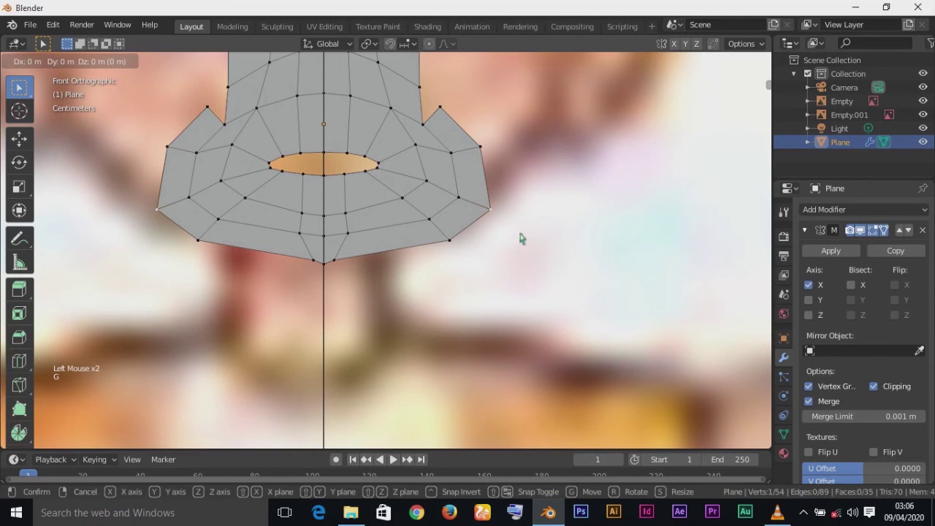
{"action": "left_click", "coordinate": [512, 234]}
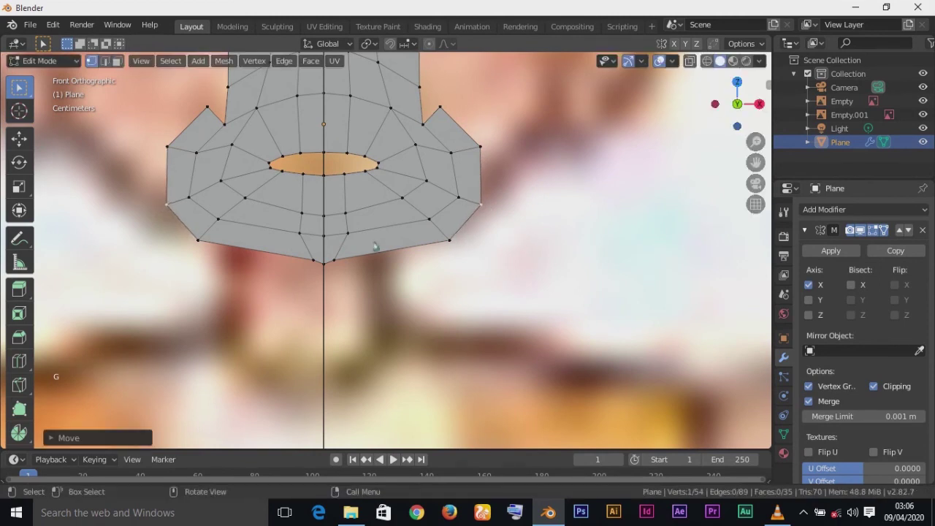
Step: Move the bottom chin vertex and the inner lower-lip loop vertex beside the centre line outward
{"action": "left_click", "coordinate": [342, 267]}
{"action": "key", "text": "g"}
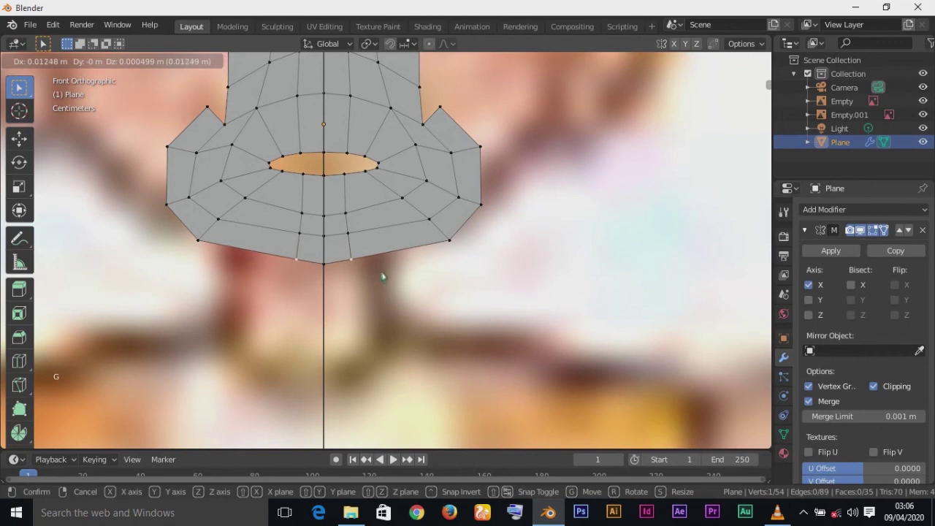
{"action": "left_click", "coordinate": [382, 273]}
{"action": "left_click", "coordinate": [363, 265]}
{"action": "left_click", "coordinate": [348, 216]}
{"action": "key", "text": "g"}
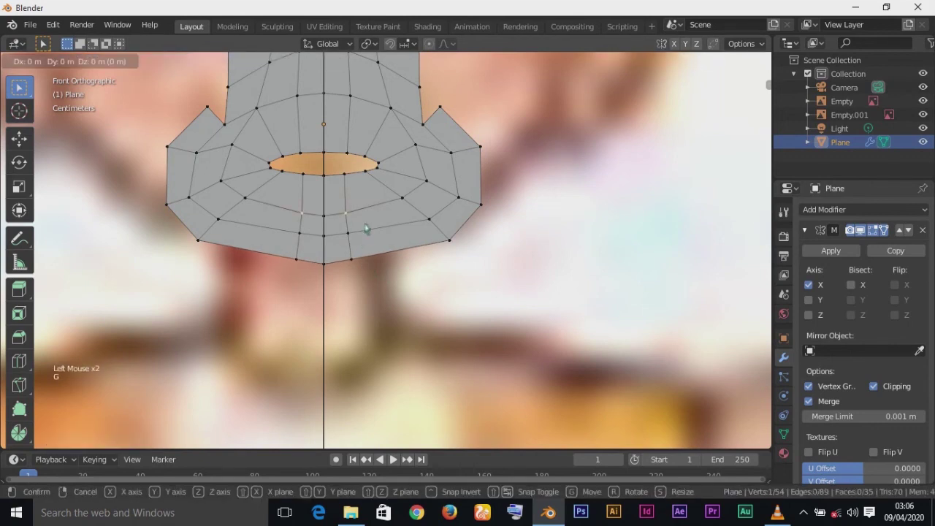
{"action": "left_click", "coordinate": [381, 226]}
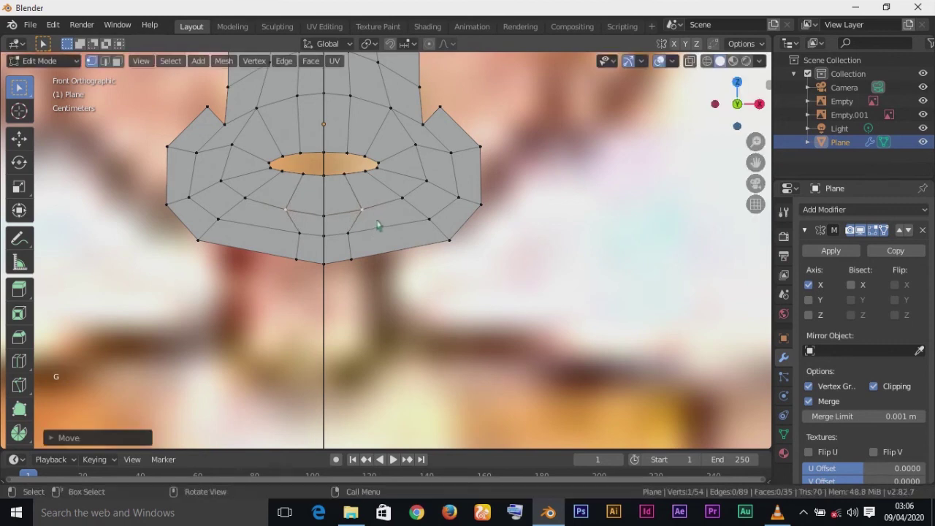
Step: Move the bottom chin vertex beside the centre line further outward, and shift the vertex above it outward to align the edge column
{"action": "left_click", "coordinate": [347, 232]}
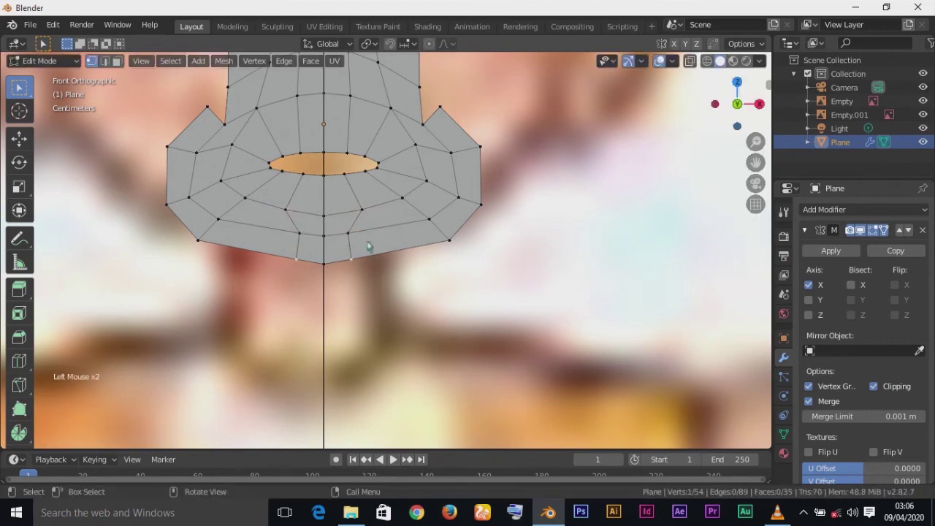
{"action": "key", "text": "g"}
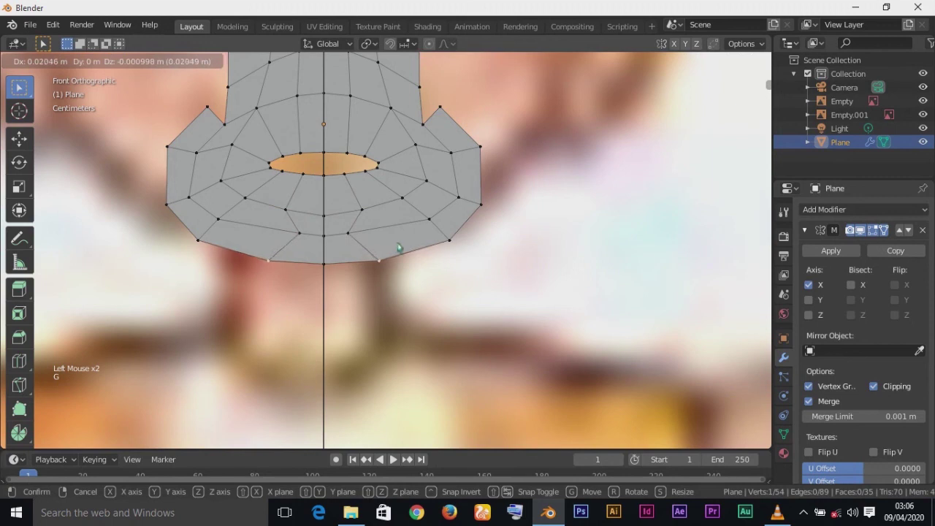
{"action": "left_click", "coordinate": [398, 249]}
{"action": "left_click", "coordinate": [352, 235]}
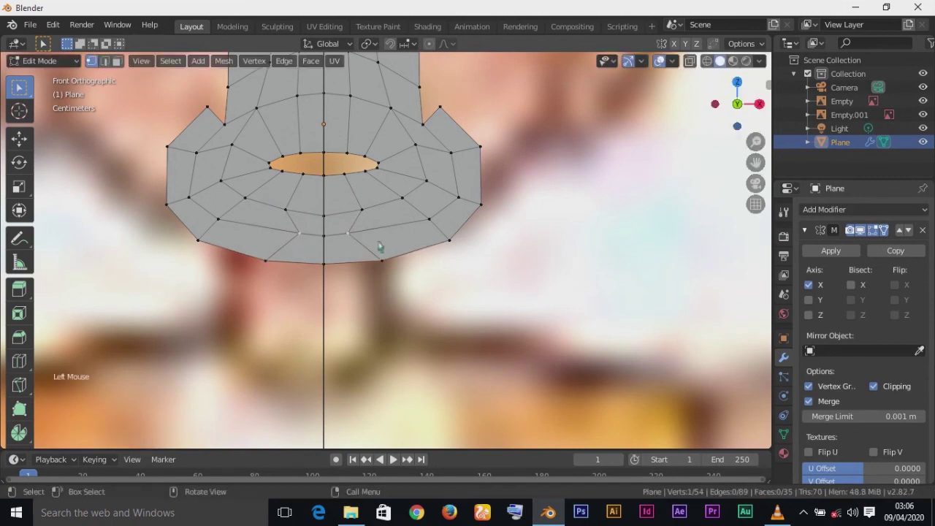
{"action": "key", "text": "g"}
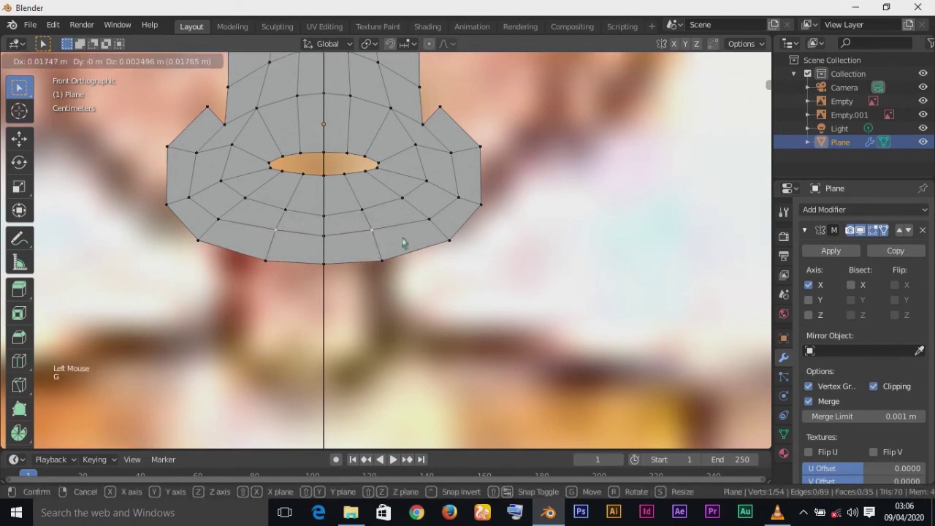
{"action": "left_click", "coordinate": [402, 243]}
Step: Lower the inner loop vertex just outside and above the mouth corner to even out the surrounding faces
{"action": "scroll", "coordinate": [267, 267], "scroll_direction": "down", "scroll_amount": 2}
{"action": "scroll", "coordinate": [268, 269], "scroll_direction": "up", "scroll_amount": 2}
{"action": "middle_click_drag", "start_coordinate": [268, 267], "coordinate": [287, 320], "text": "shift"}
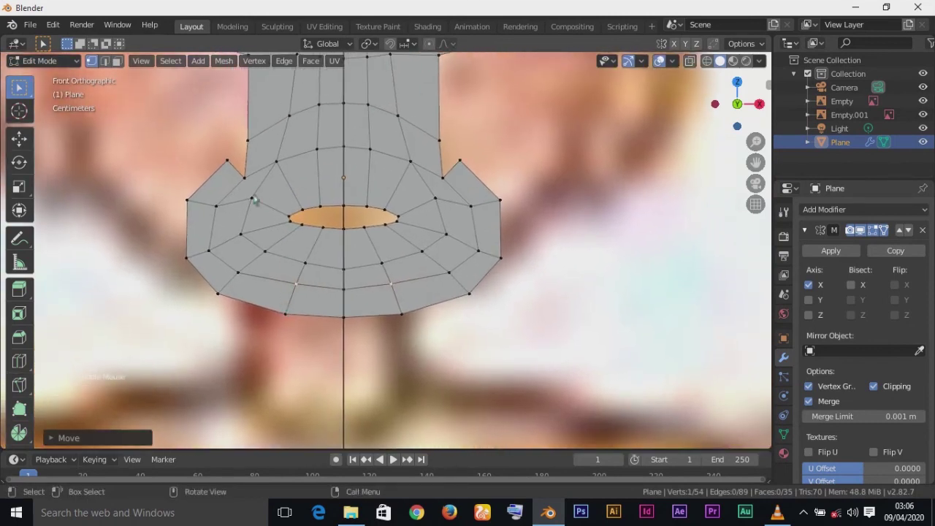
{"action": "left_click", "coordinate": [253, 201]}
{"action": "key", "text": "g"}
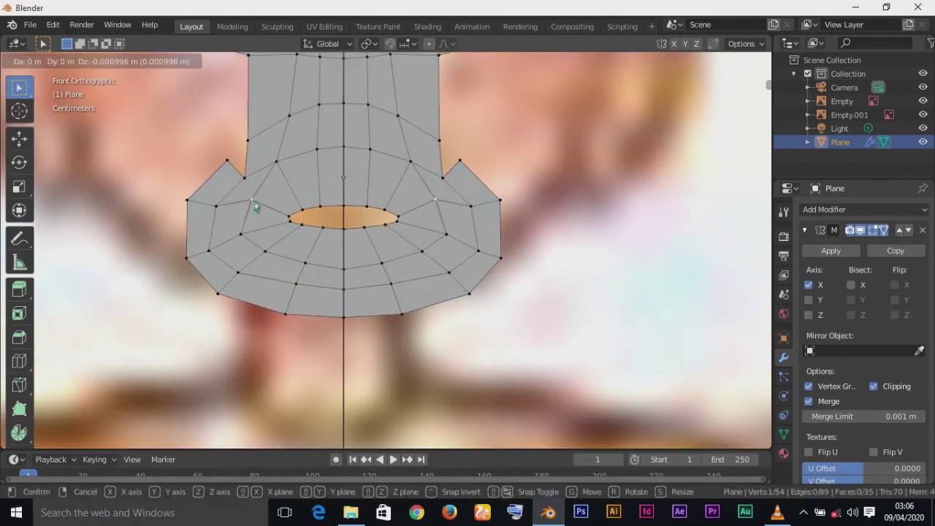
{"action": "left_click", "coordinate": [256, 214]}
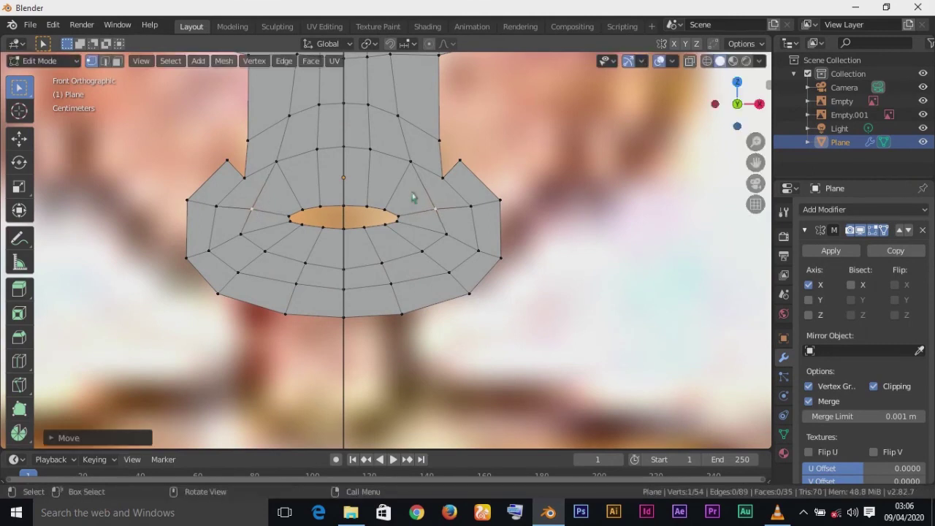
Step: Merge the top end vertex of the extruded jaw loop into the adjacent cheek border vertex with At Last
{"action": "scroll", "coordinate": [500, 215], "scroll_direction": "down", "scroll_amount": 5}
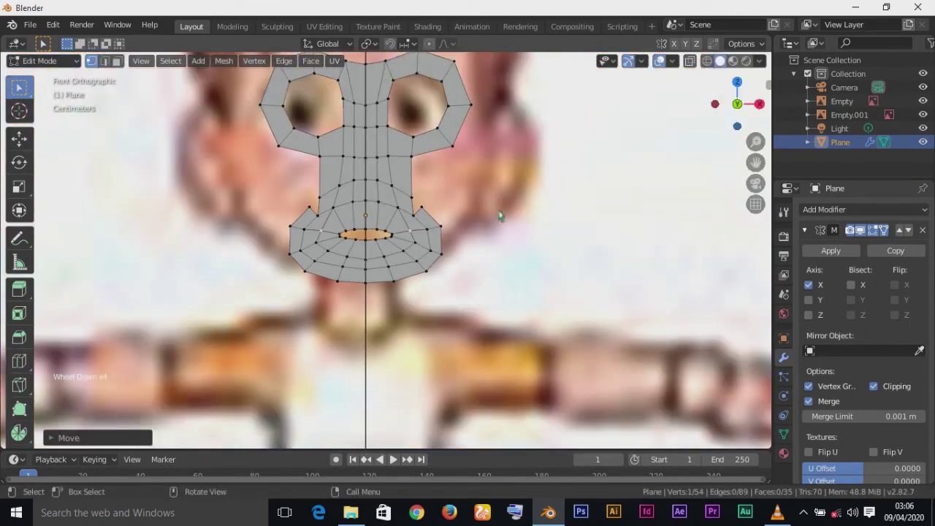
{"action": "scroll", "coordinate": [500, 215], "scroll_direction": "up", "scroll_amount": 1}
{"action": "scroll", "coordinate": [500, 216], "scroll_direction": "up", "scroll_amount": 2}
{"action": "middle_click_drag", "start_coordinate": [497, 225], "coordinate": [487, 300], "text": "shift"}
{"action": "scroll", "coordinate": [488, 300], "scroll_direction": "down", "scroll_amount": 1}
{"action": "scroll", "coordinate": [488, 300], "scroll_direction": "up", "scroll_amount": 3}
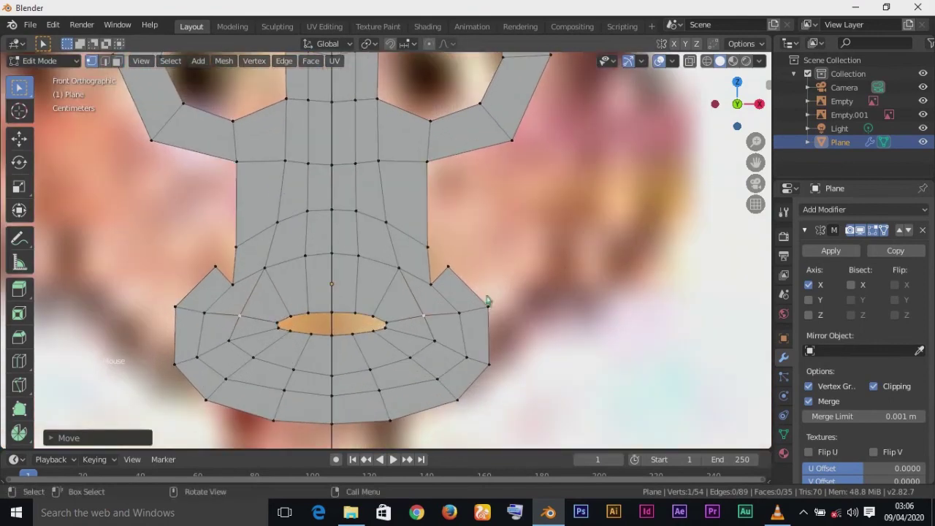
{"action": "left_click", "coordinate": [448, 268]}
{"action": "left_click", "coordinate": [434, 254], "text": "shift"}
{"action": "key", "text": "m"}
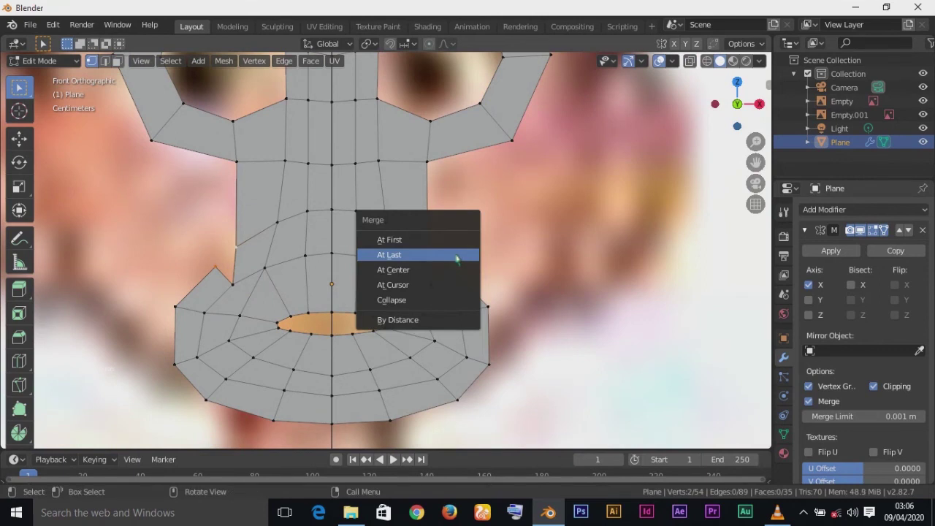
{"action": "left_click", "coordinate": [439, 254]}
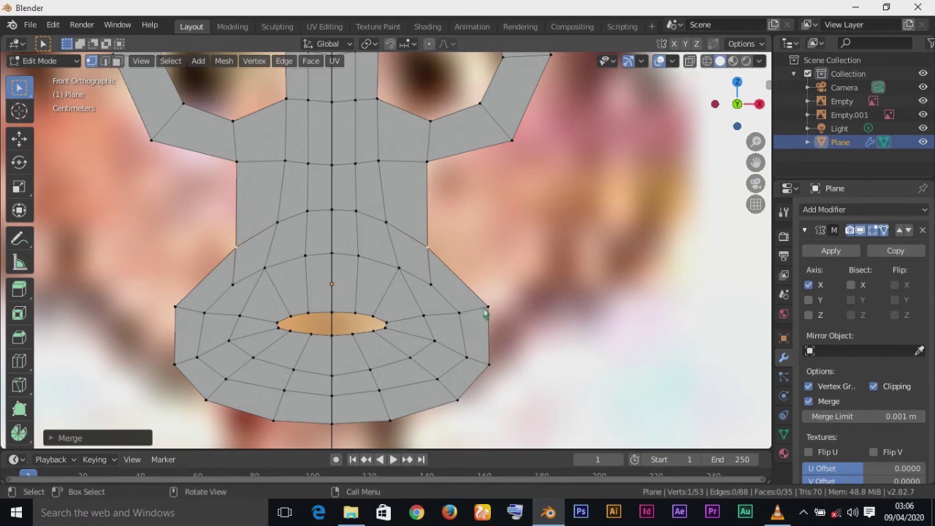
Step: Move the inner loop vertex outside and below the mouth corner slightly inward
{"action": "key", "text": "g"}
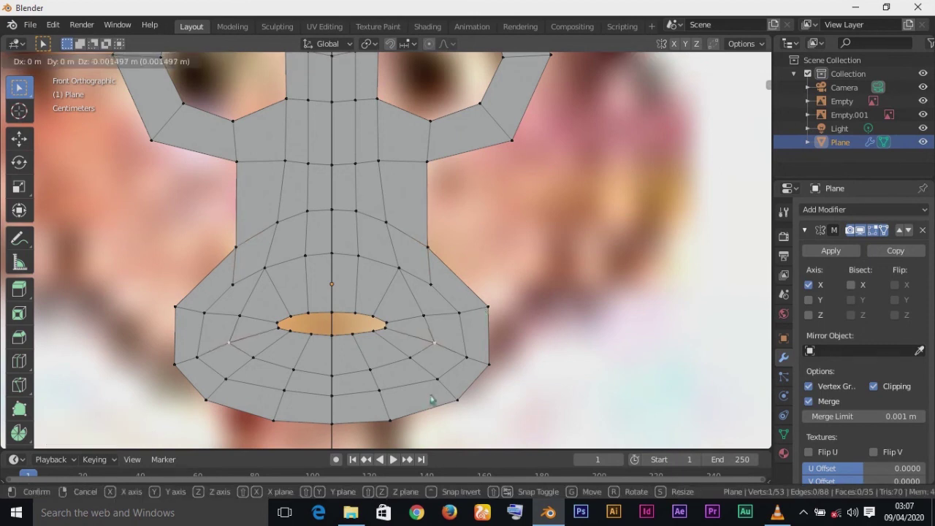
{"action": "left_click", "coordinate": [431, 401]}
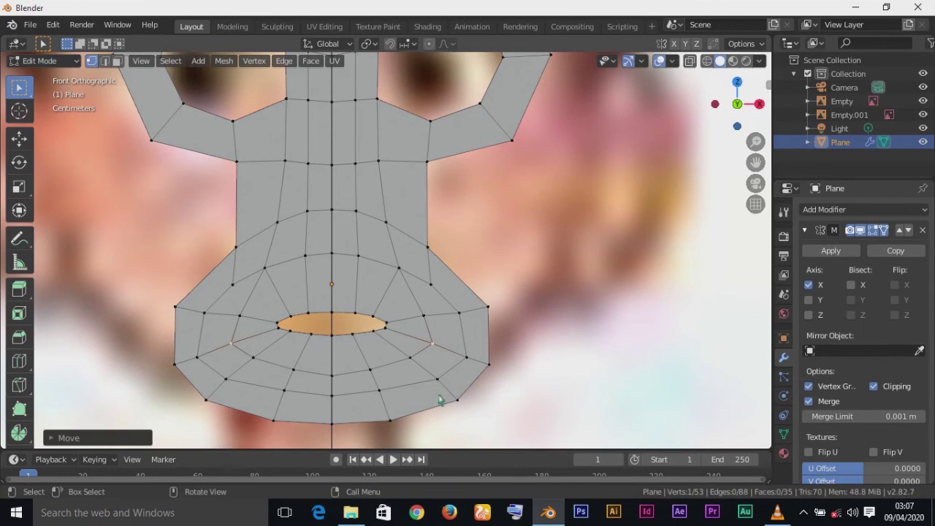
{"action": "scroll", "coordinate": [475, 388], "scroll_direction": "down", "scroll_amount": 5}
{"action": "scroll", "coordinate": [474, 387], "scroll_direction": "up", "scroll_amount": 3}
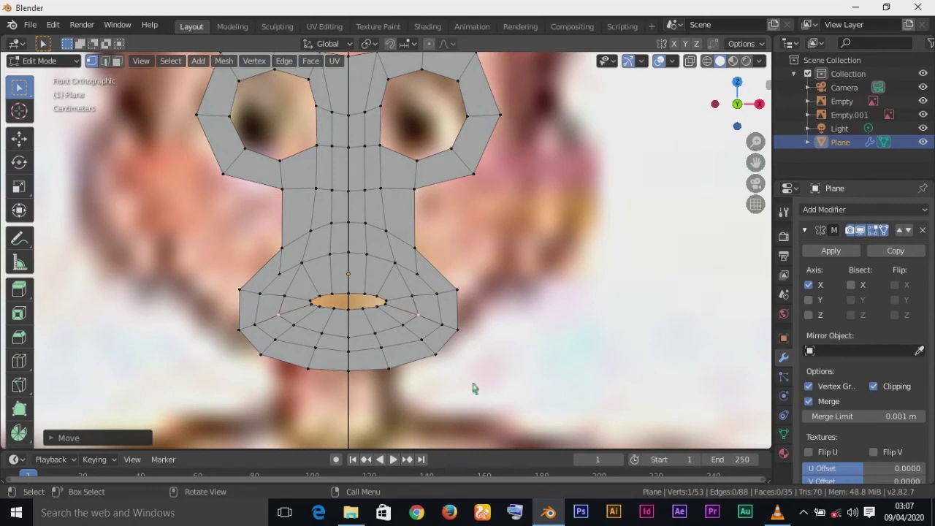
{"action": "scroll", "coordinate": [474, 389], "scroll_direction": "down", "scroll_amount": 2}
{"action": "scroll", "coordinate": [474, 389], "scroll_direction": "up", "scroll_amount": 1}
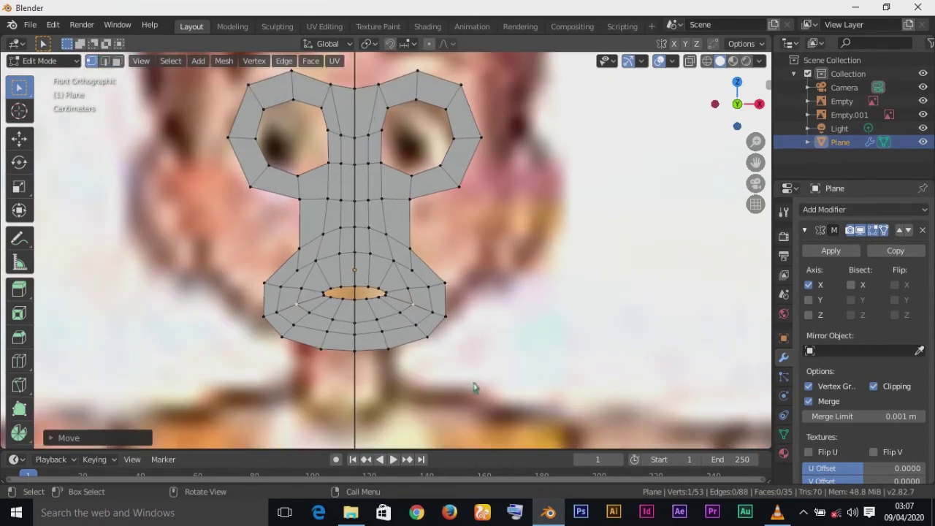
{"action": "left_click", "coordinate": [409, 295]}
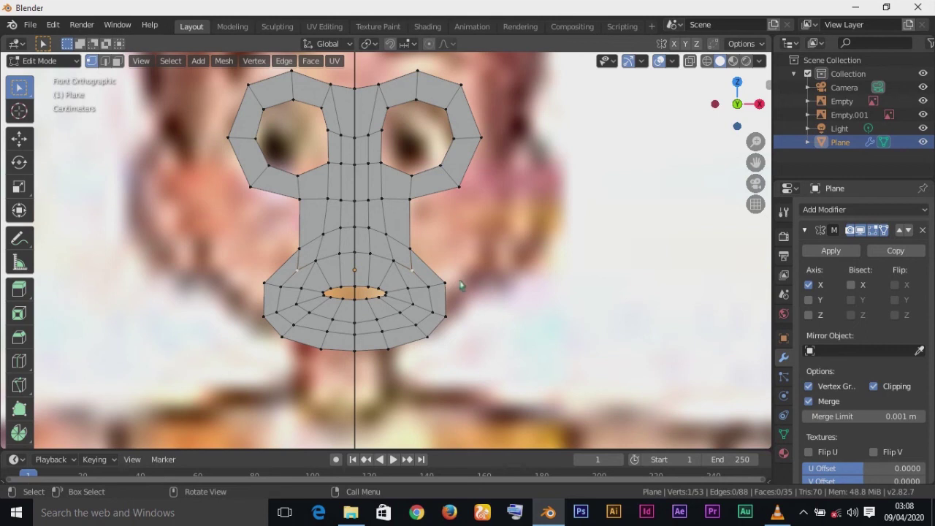
{"action": "left_click", "coordinate": [434, 273], "text": "alt"}
{"action": "left_click", "coordinate": [412, 257]}
{"action": "left_click", "coordinate": [357, 354], "text": "ctrl"}
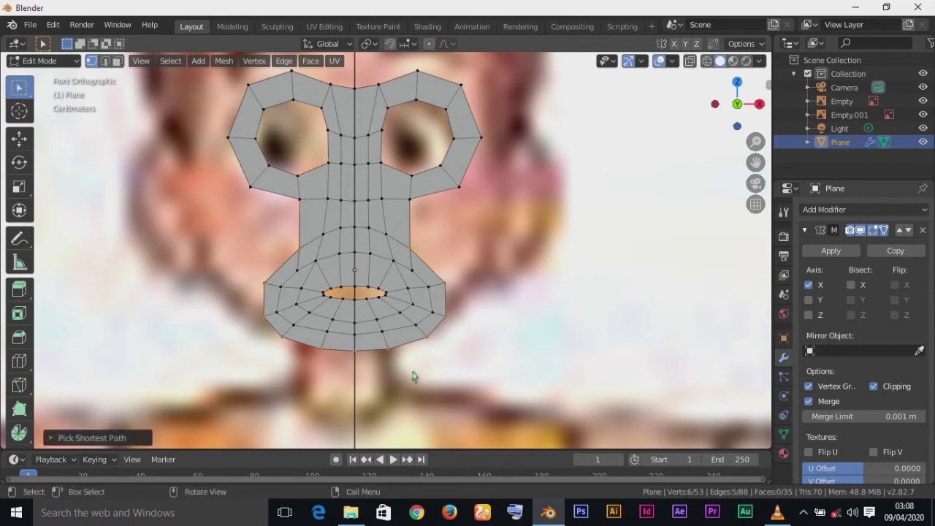
{"action": "left_click", "coordinate": [460, 191]}
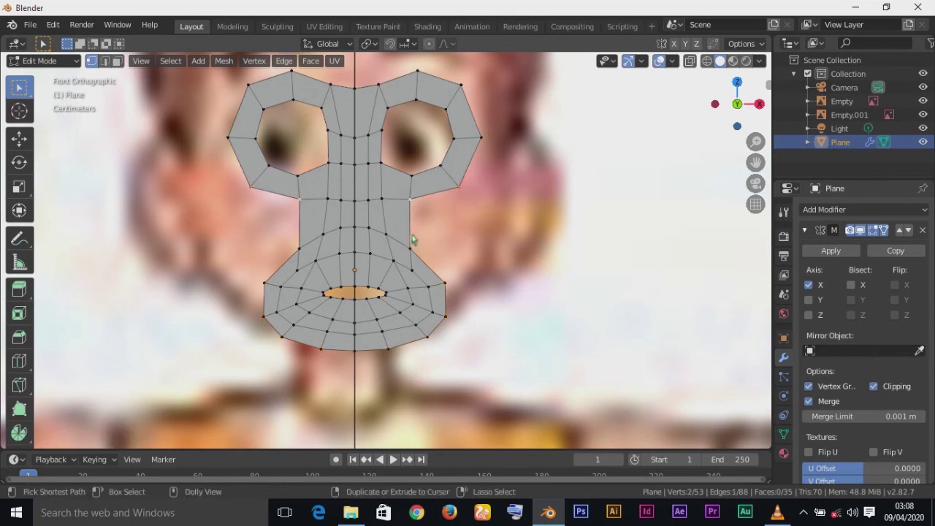
{"action": "left_click", "coordinate": [412, 249], "text": "ctrl"}
{"action": "left_click", "coordinate": [447, 284], "text": "ctrl"}
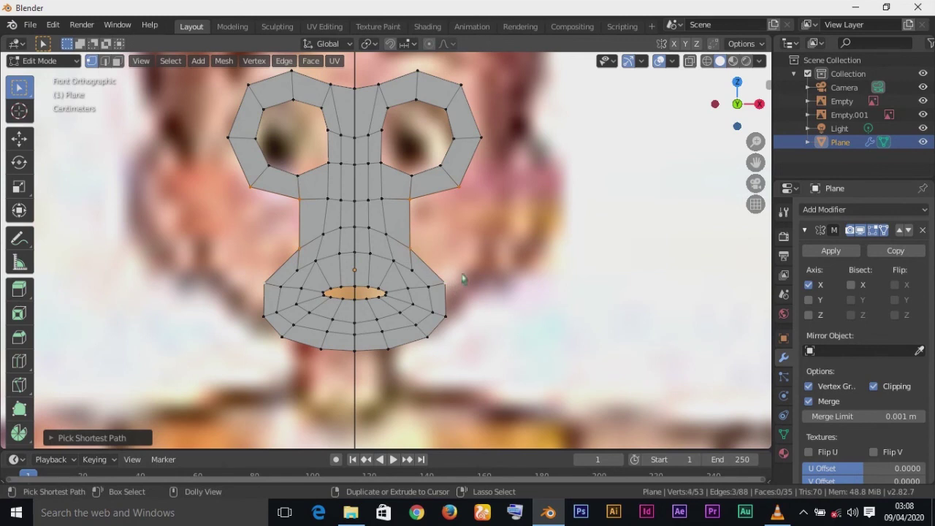
{"action": "right_click", "coordinate": [461, 276]}
Step: Extrude the vertical cheek border edge between the eye ring and the mouth area outward by about 0.056 m
{"action": "left_click", "coordinate": [409, 217]}
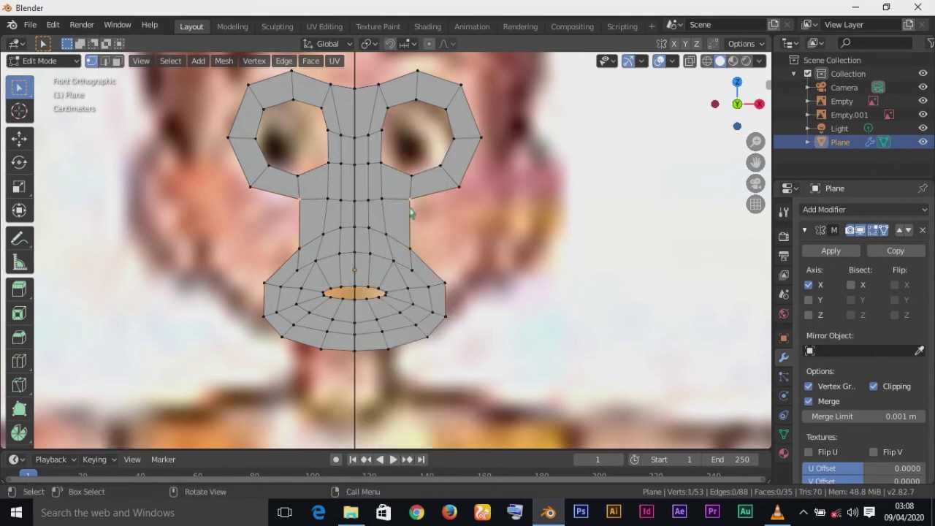
{"action": "left_click", "coordinate": [412, 250], "text": "ctrl"}
{"action": "key", "text": "e"}
{"action": "left_click", "coordinate": [414, 252]}
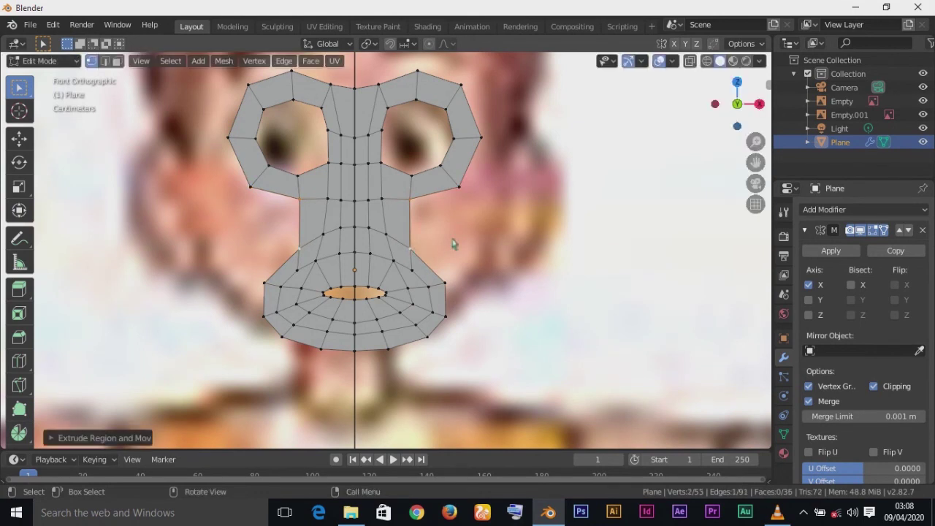
{"action": "key", "text": "g"}
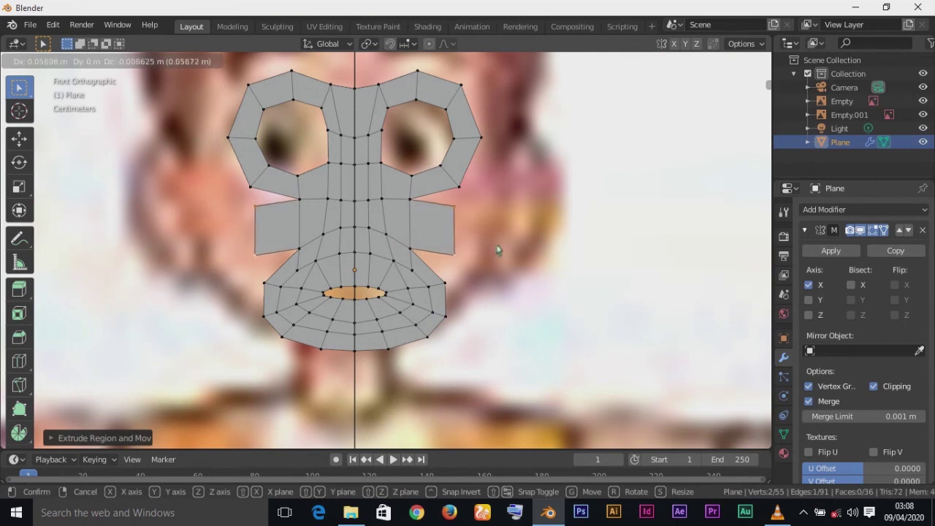
{"action": "left_click", "coordinate": [497, 247]}
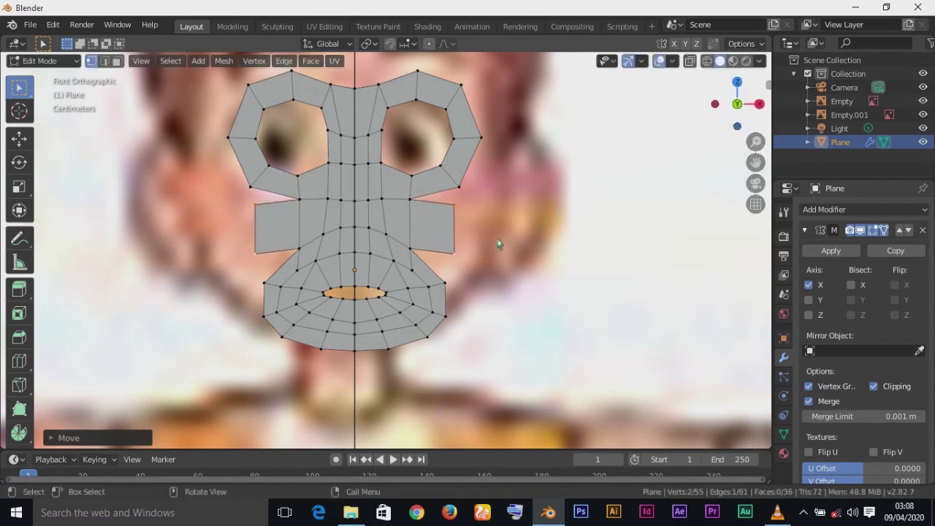
Step: Merge the upper outer vertex of the extruded cheek face into the eye ring's lower outer vertex with At Last
{"action": "left_click", "coordinate": [462, 206]}
{"action": "left_click", "coordinate": [460, 191], "text": "shift"}
{"action": "key", "text": "m"}
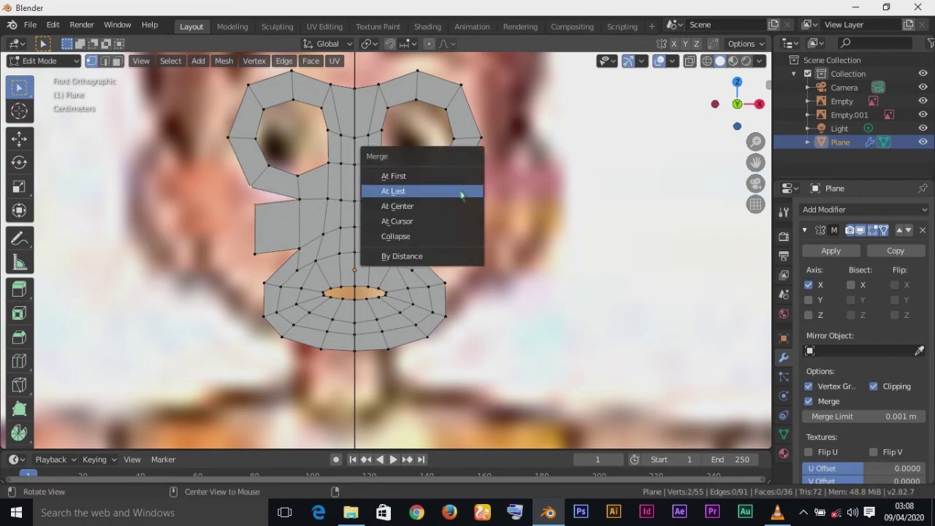
{"action": "left_click", "coordinate": [462, 193]}
Step: Merge the lower outer vertex of the extruded cheek face into the mouth area's upper outer border vertex with At Last
{"action": "left_click", "coordinate": [457, 261]}
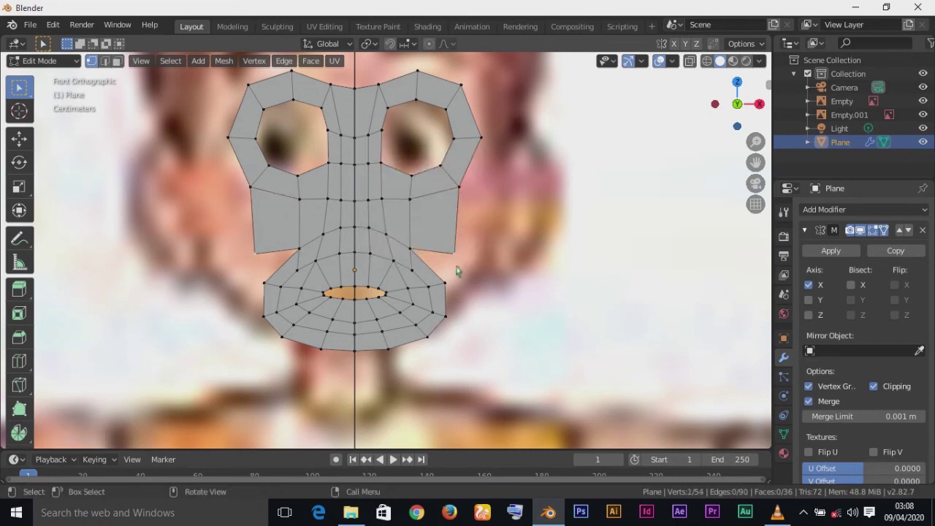
{"action": "left_click", "coordinate": [448, 286], "text": "shift"}
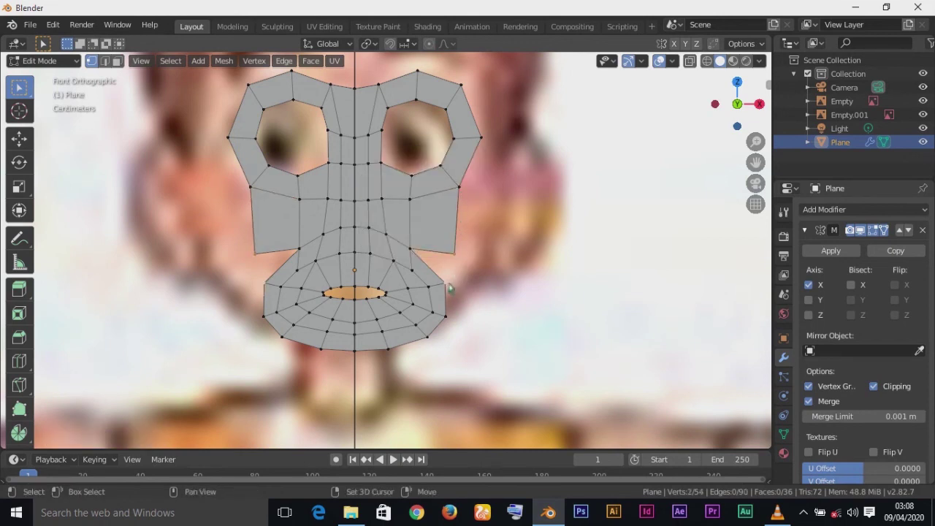
{"action": "key", "text": "alt"}
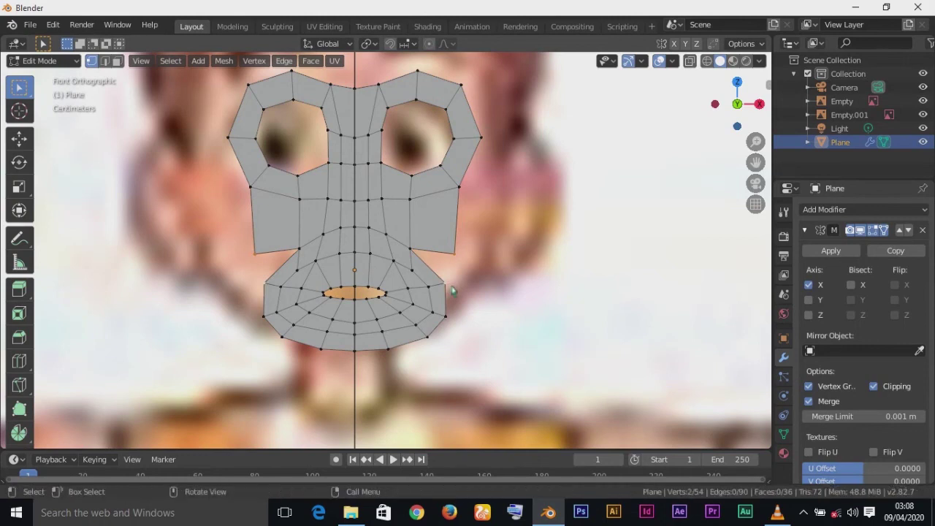
{"action": "key", "text": "alt+m"}
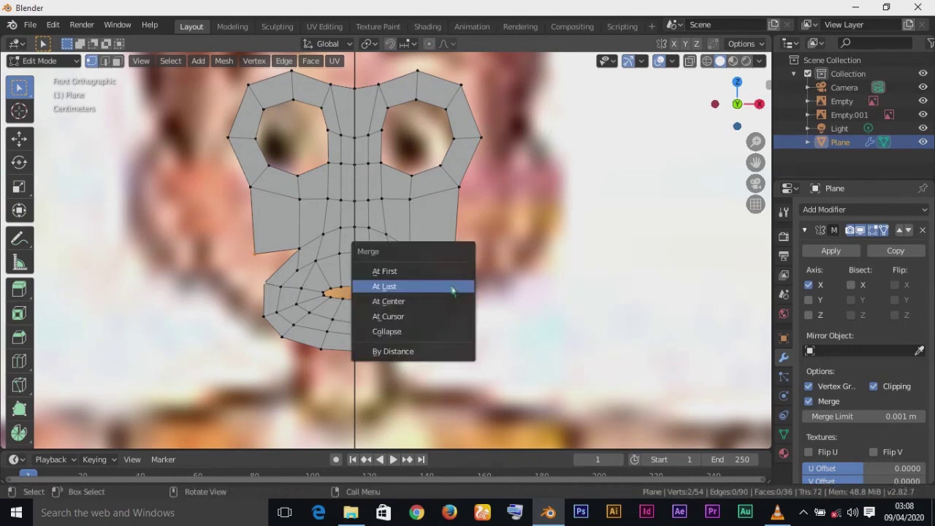
{"action": "left_click", "coordinate": [455, 286]}
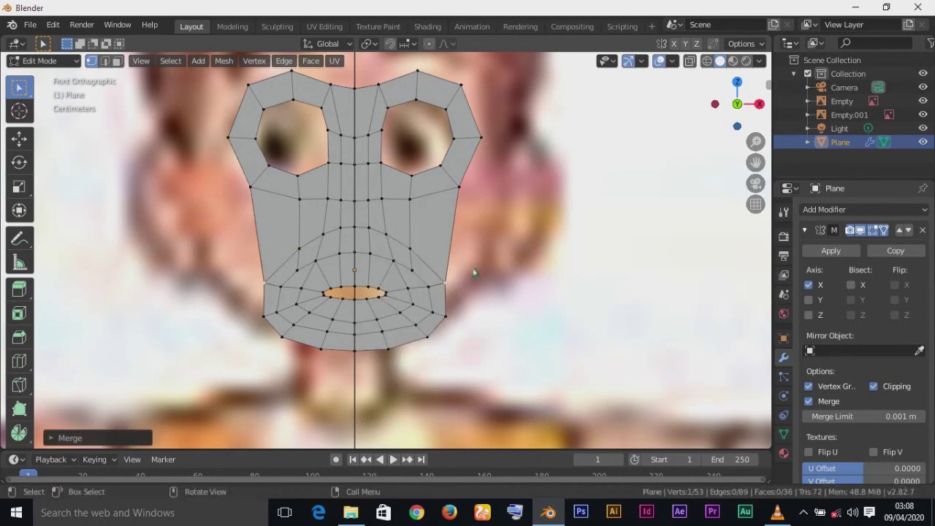